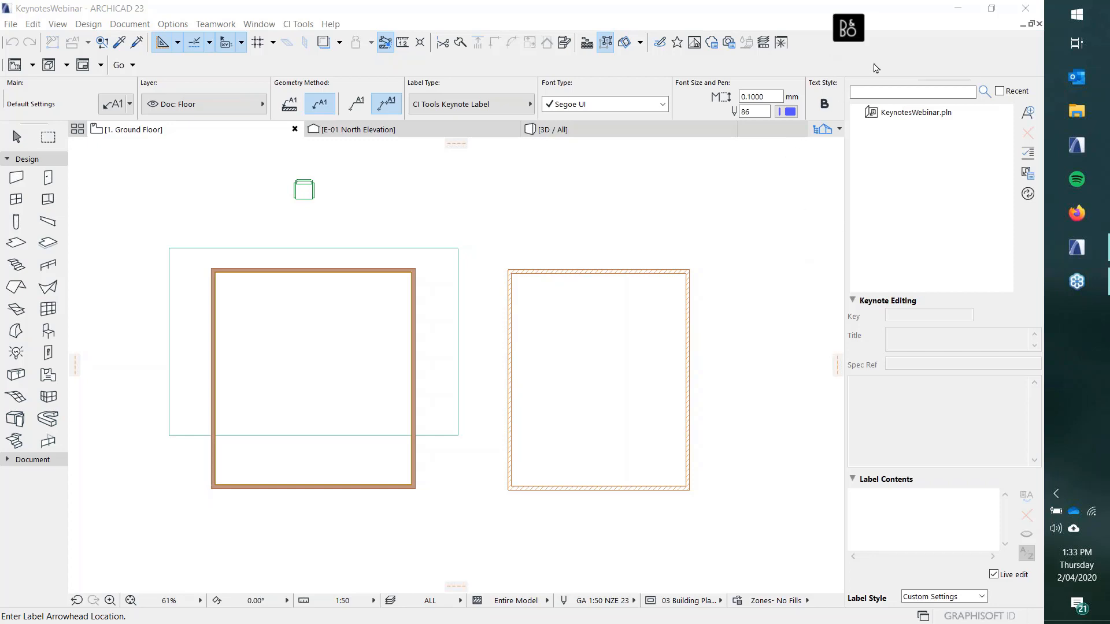
Step: Open the CI Tools Keynotes Palette
left_click(591, 16)
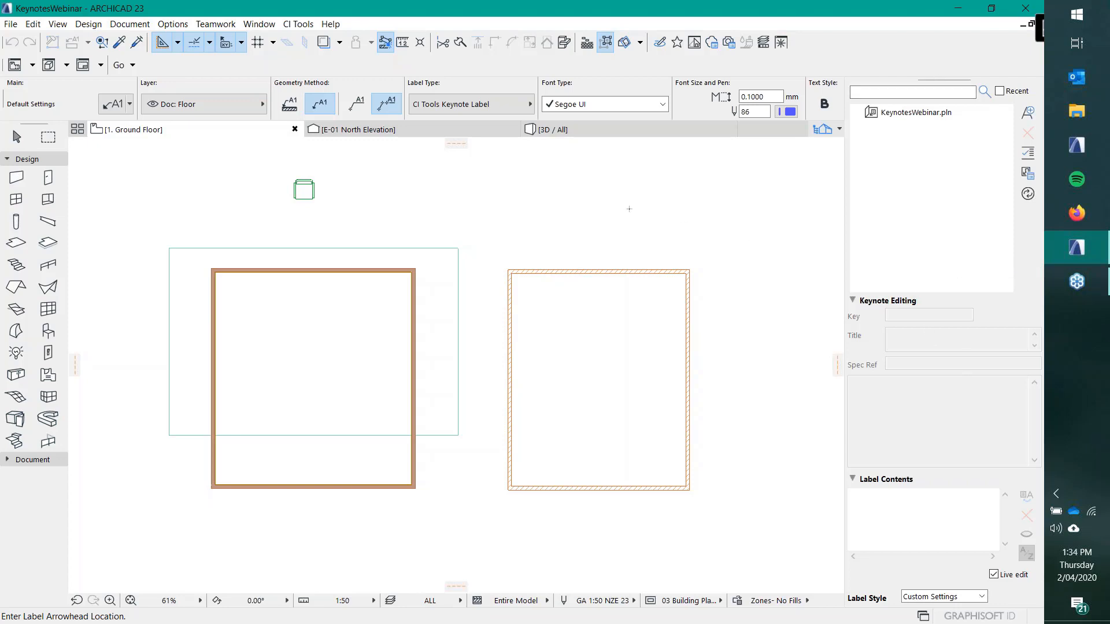
left_click(295, 24)
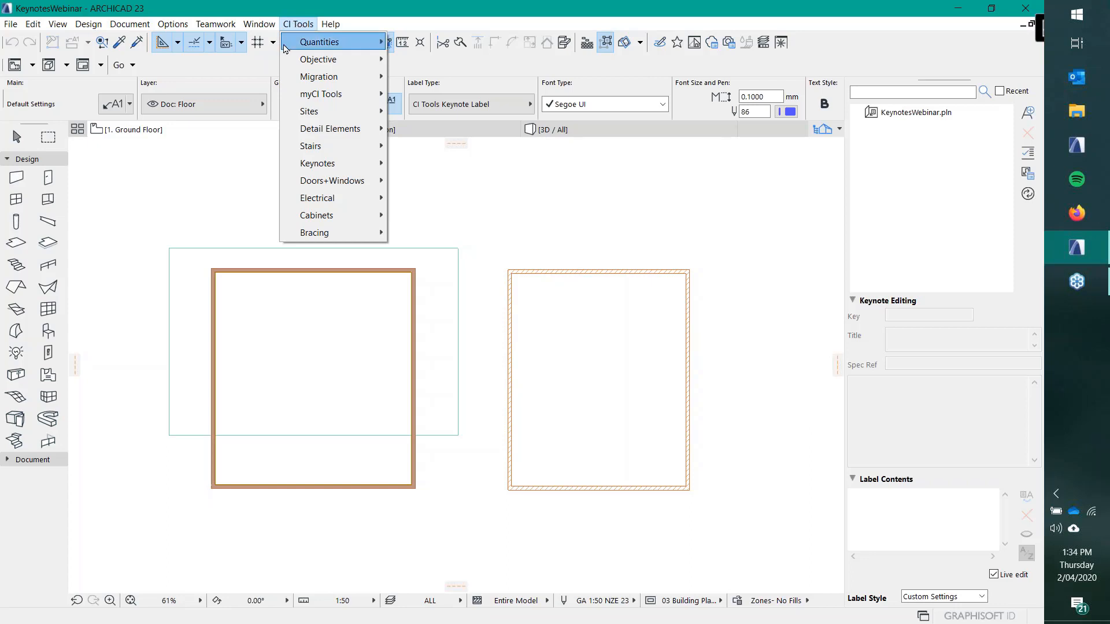
mouse_move(300, 167)
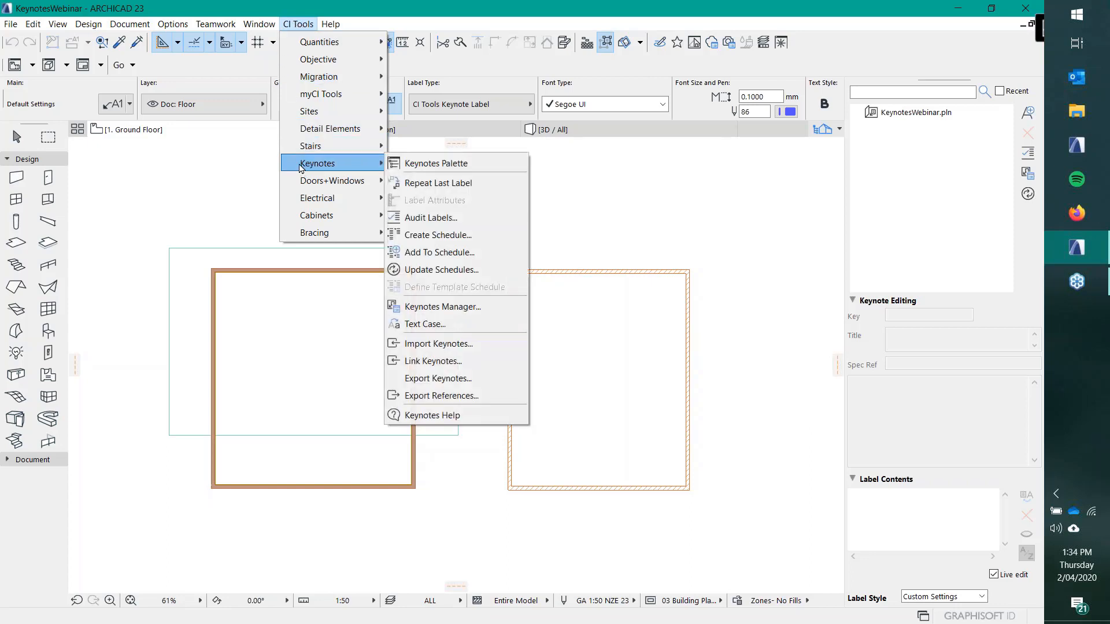
left_click(464, 167)
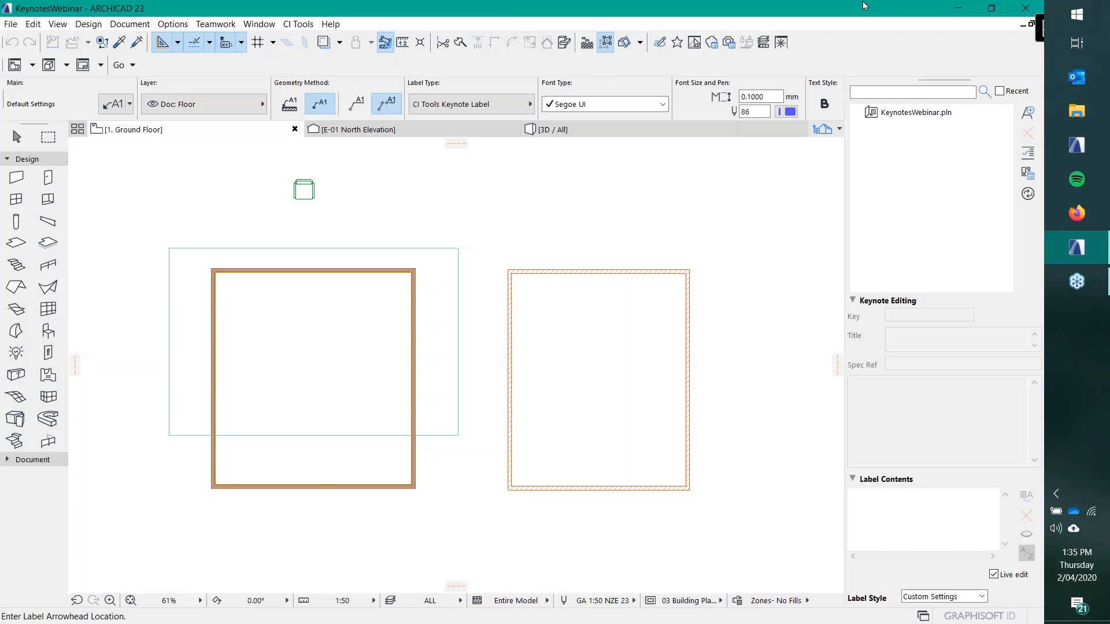
Step: Open the Keynotes Manager and load the CI Tools Keynotes.keynotes file from the Desktop for import
left_click(1028, 32)
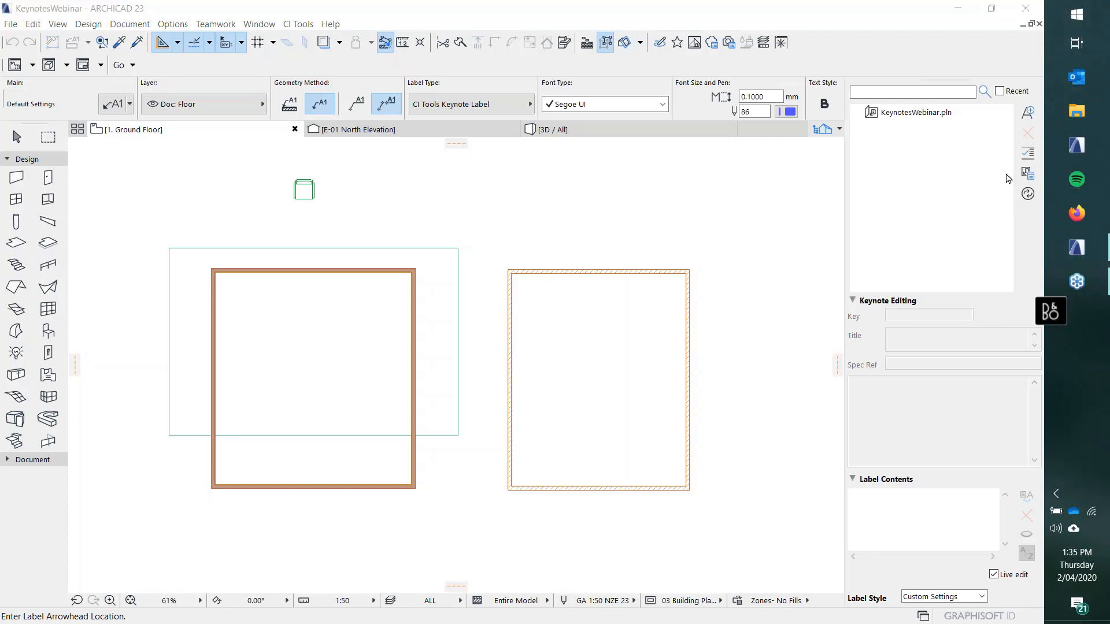
left_click(978, 155)
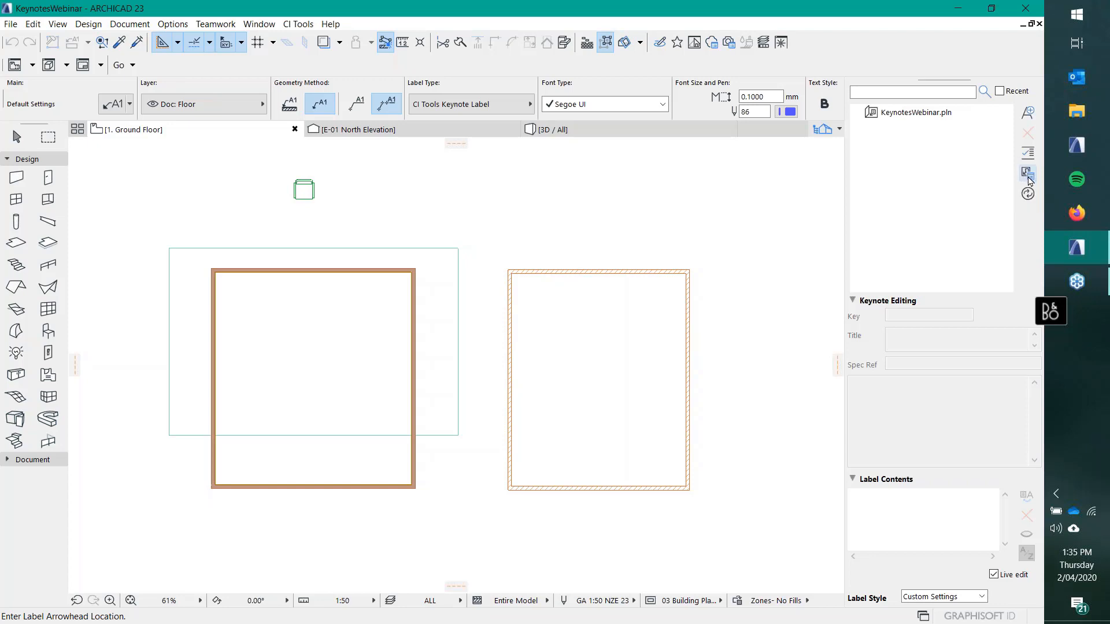
left_click(1028, 173)
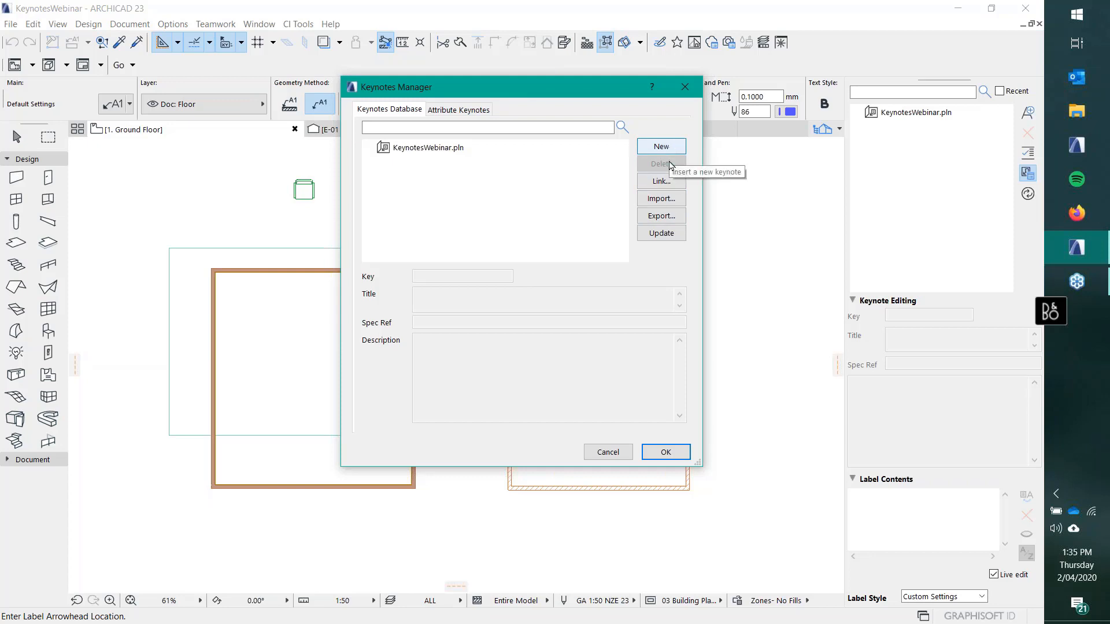
left_click(665, 204)
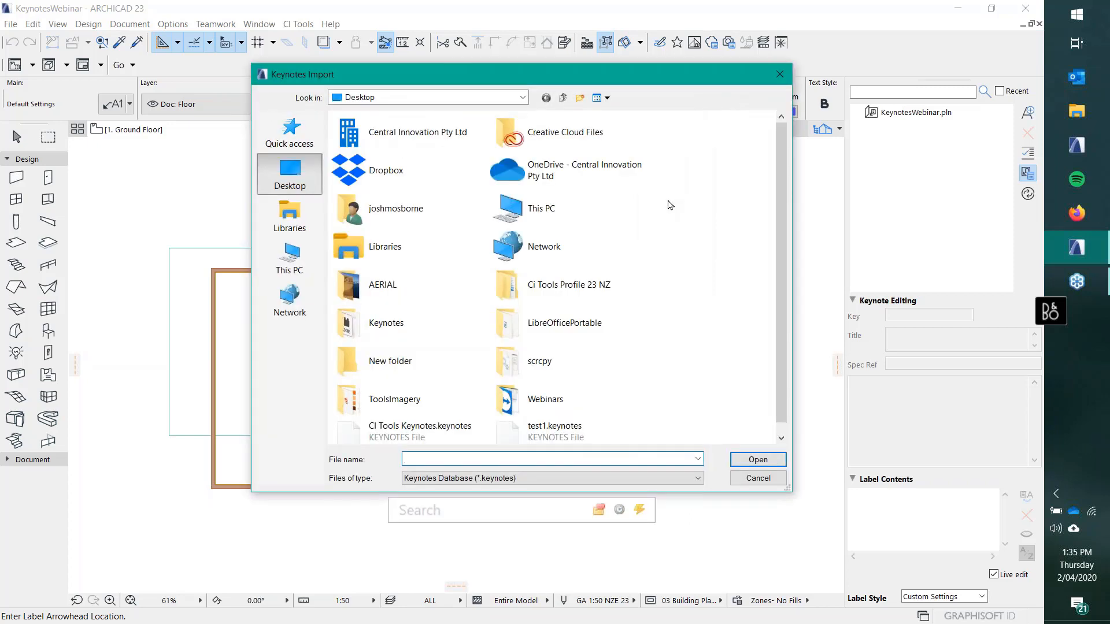
left_click(396, 432)
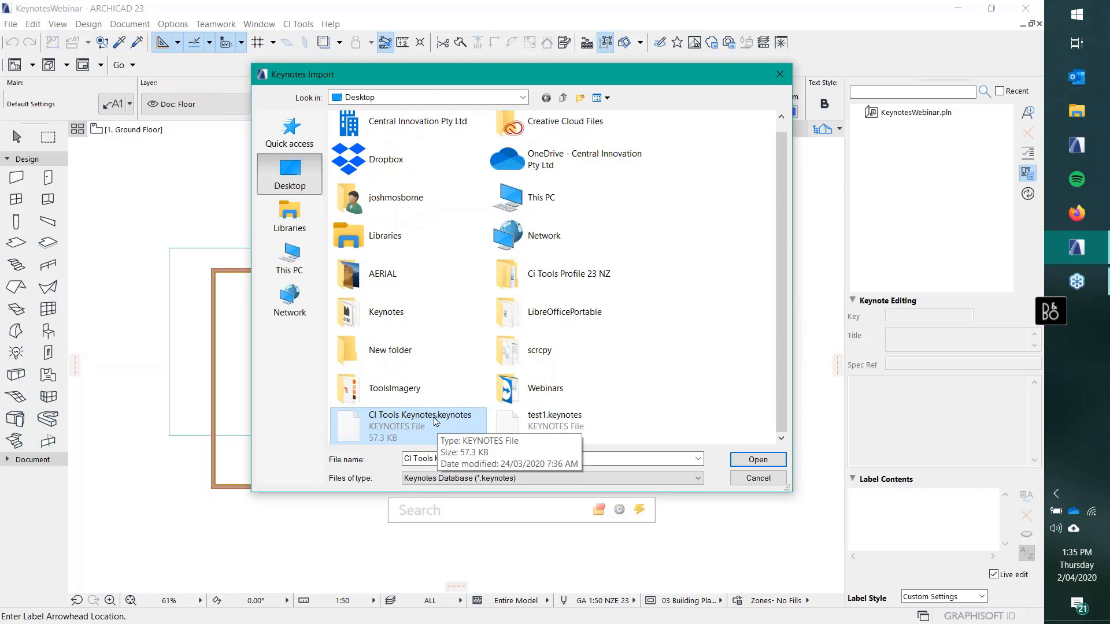
double_click(391, 425)
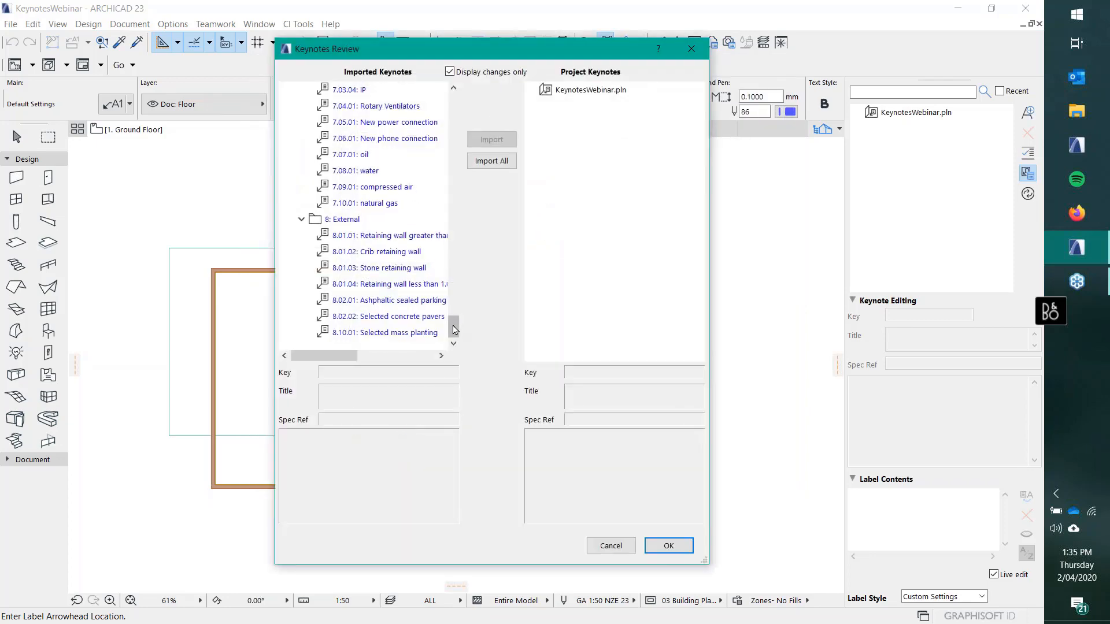
Step: Review the General Notes entries, import all keynotes into the project and accept the updated keynotes database
left_click_drag(453, 326, 468, 98)
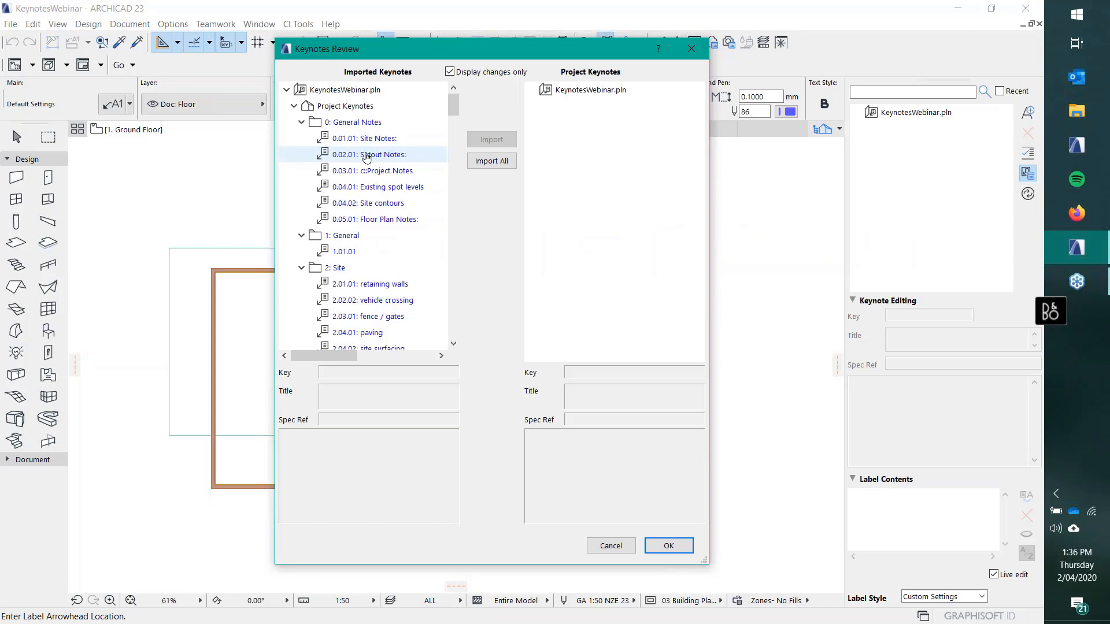
left_click(346, 125)
left_click(348, 138)
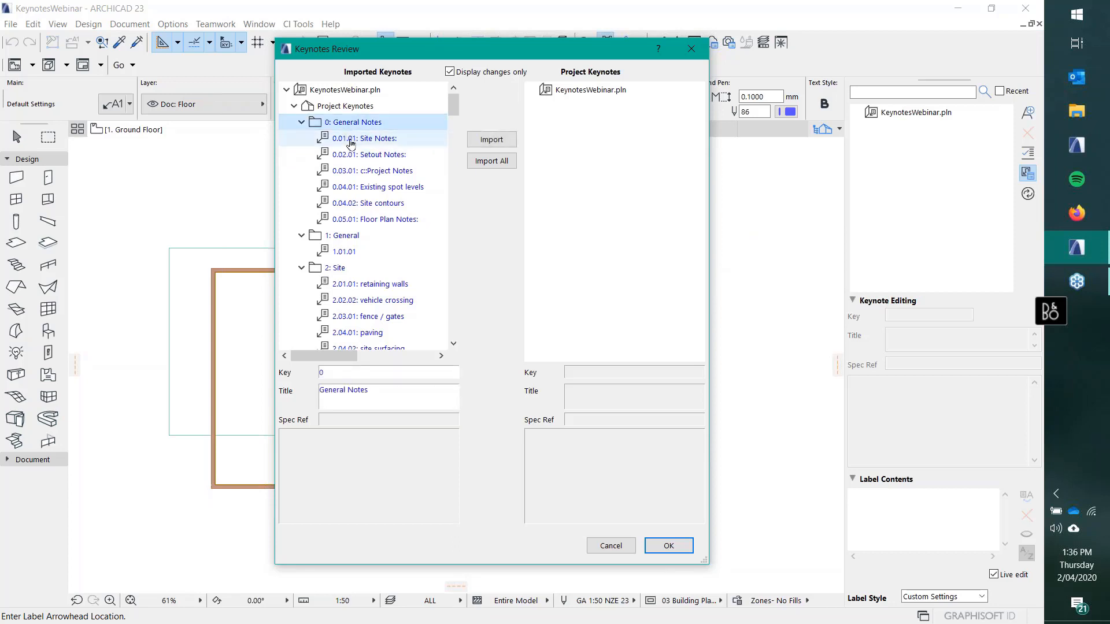
left_click(353, 171)
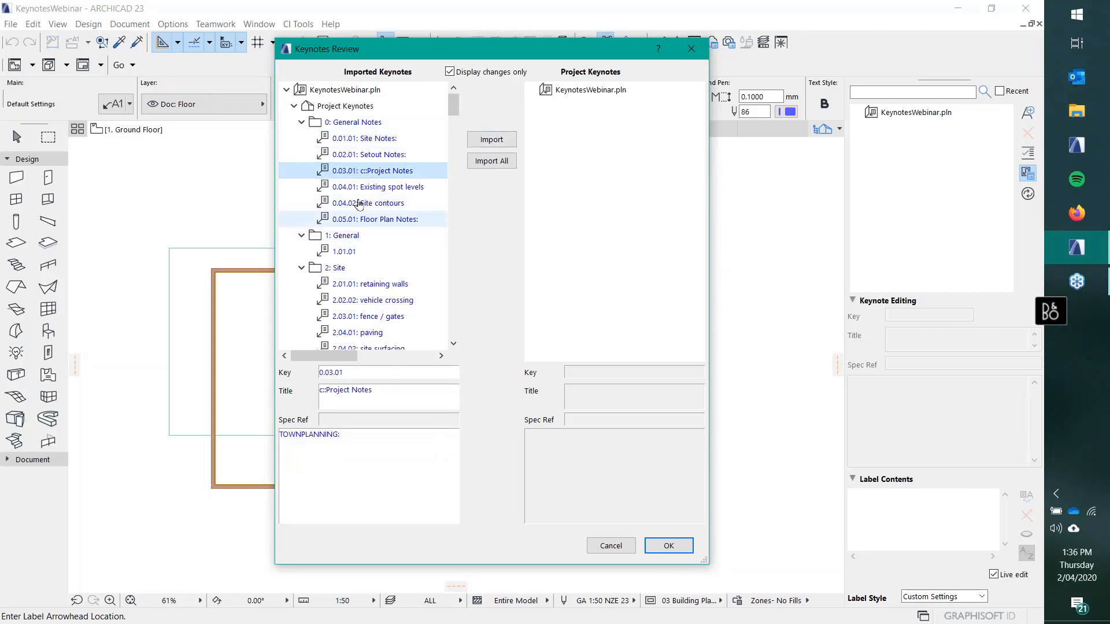
left_click(347, 123)
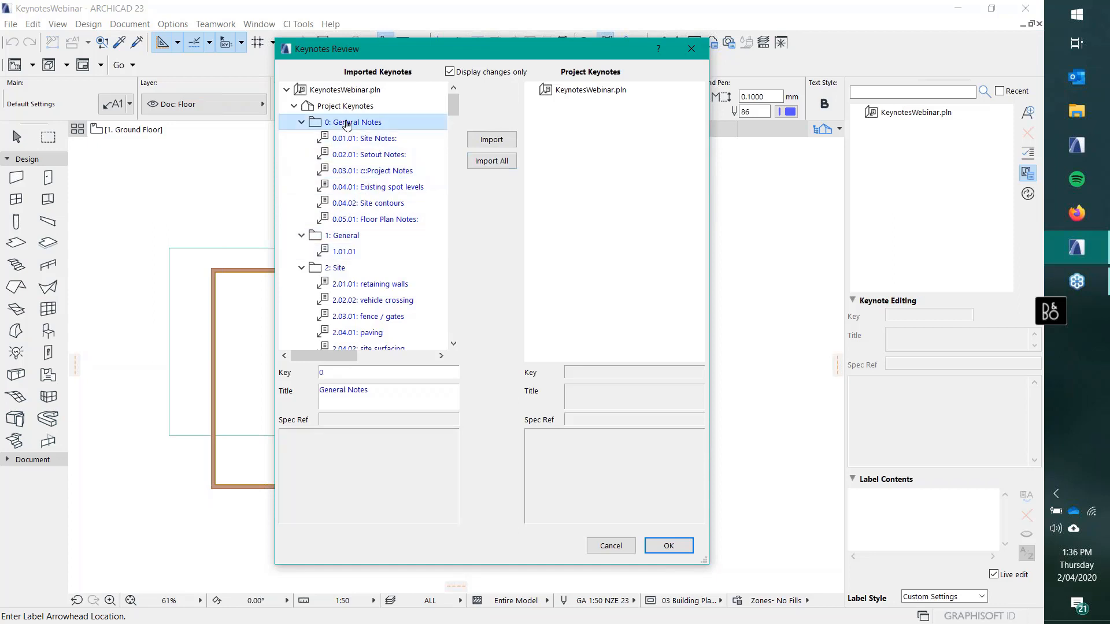
left_click(489, 161)
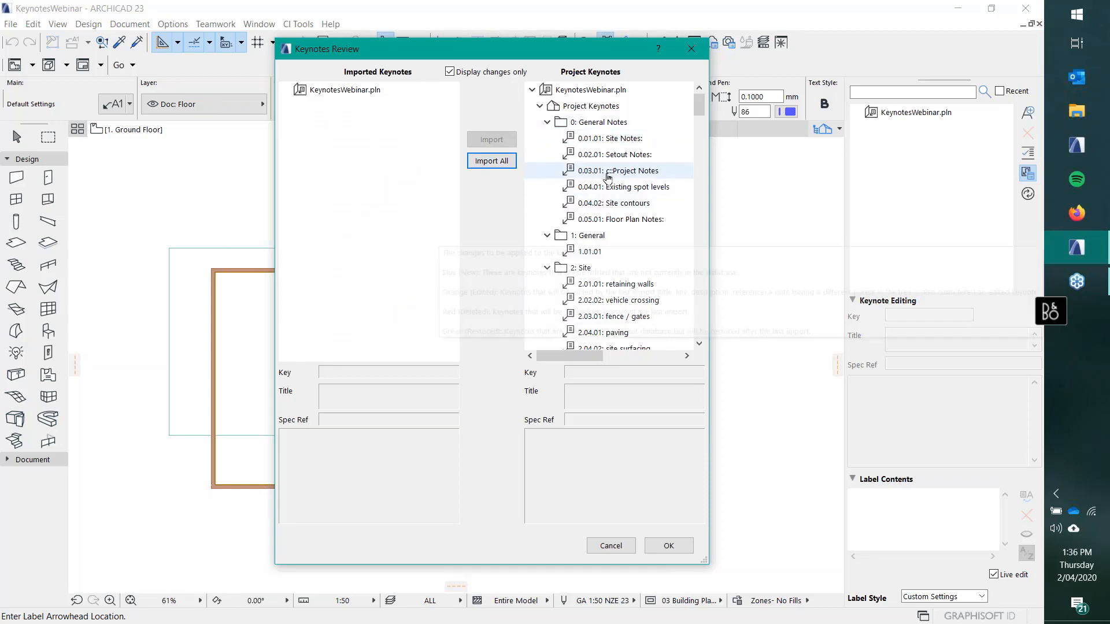
left_click(666, 546)
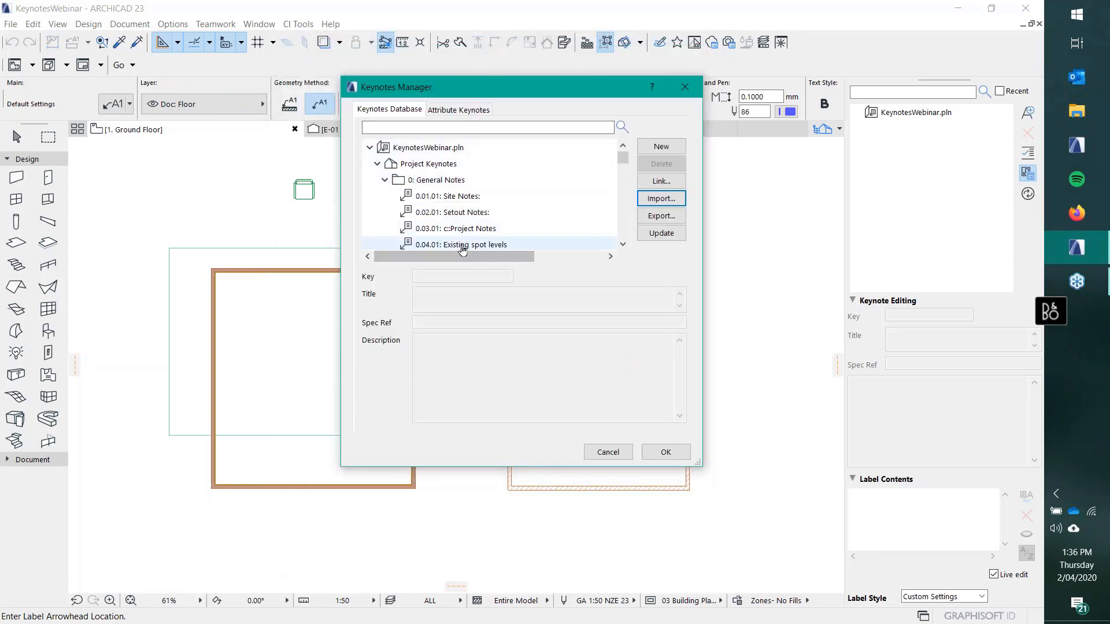
left_click(671, 455)
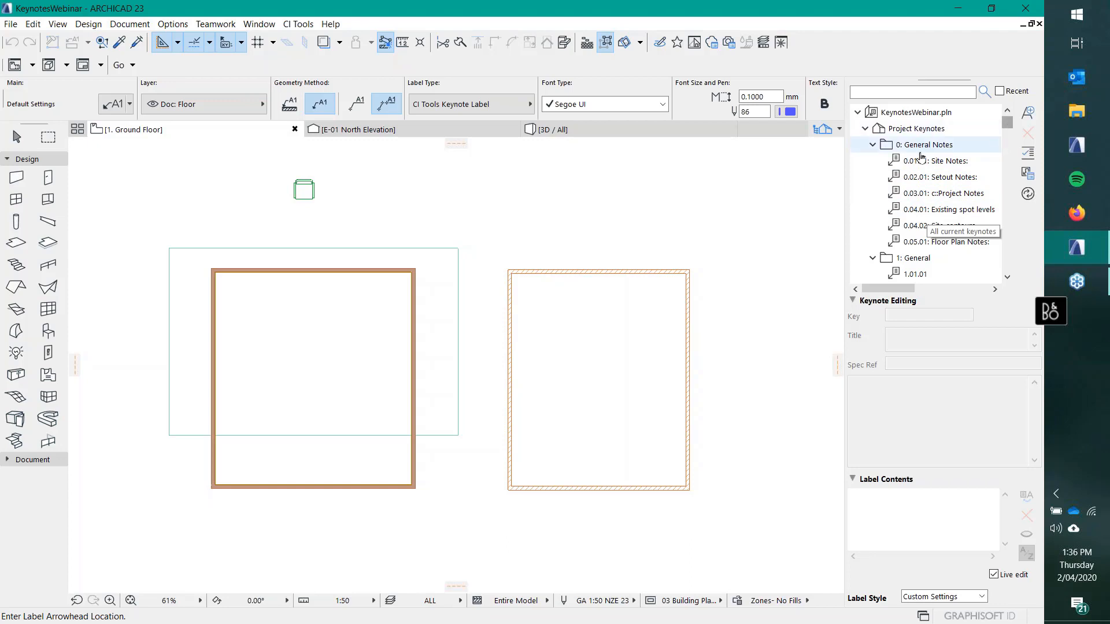
Step: Collapse the 0: General Notes folder and look through the Site keynotes in the project keynote list
left_click(871, 146)
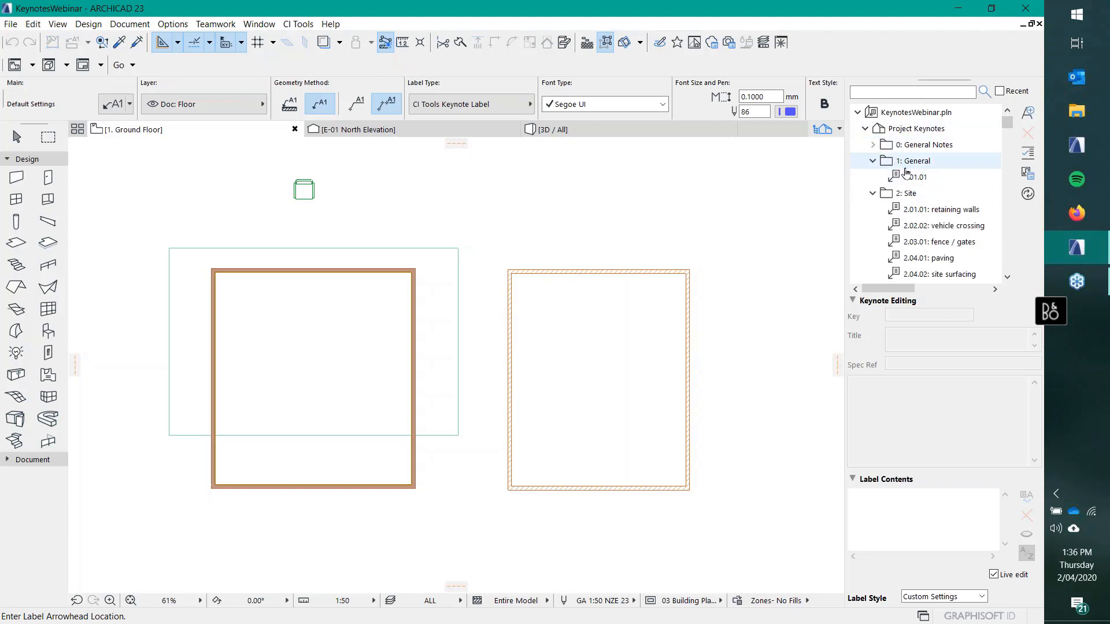
scroll(948, 210, "down", 3)
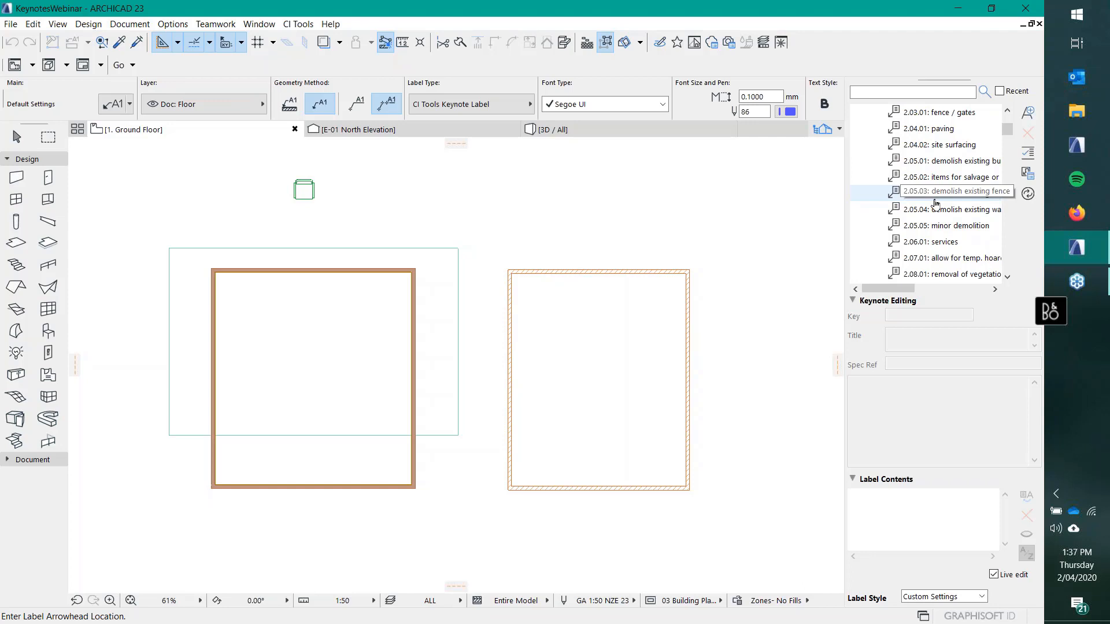
scroll(1007, 125, "up", 3)
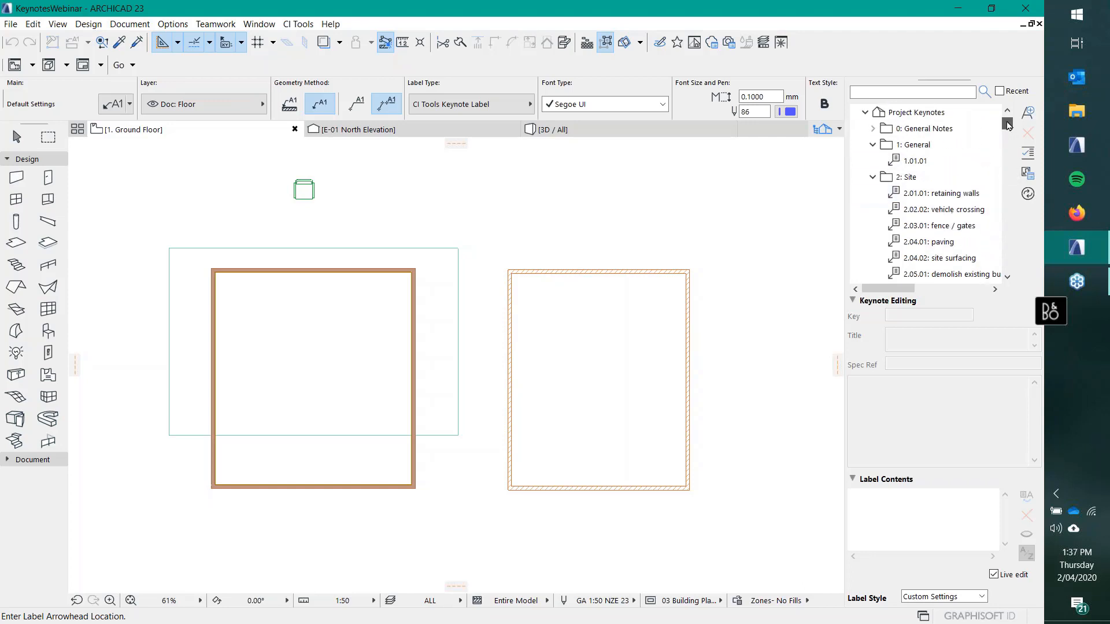
scroll(1007, 124, "up", 1)
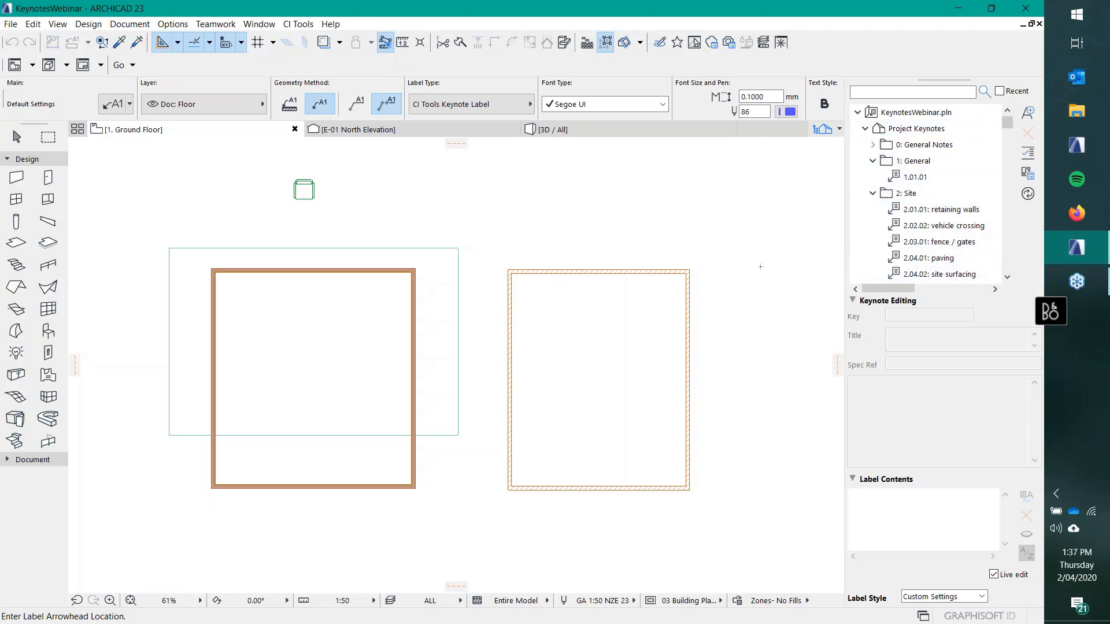
Step: Examine the key, title and description of the retaining walls and vehicle crossing keynotes in the Site folder
middle_click_drag(562, 300, 601, 306)
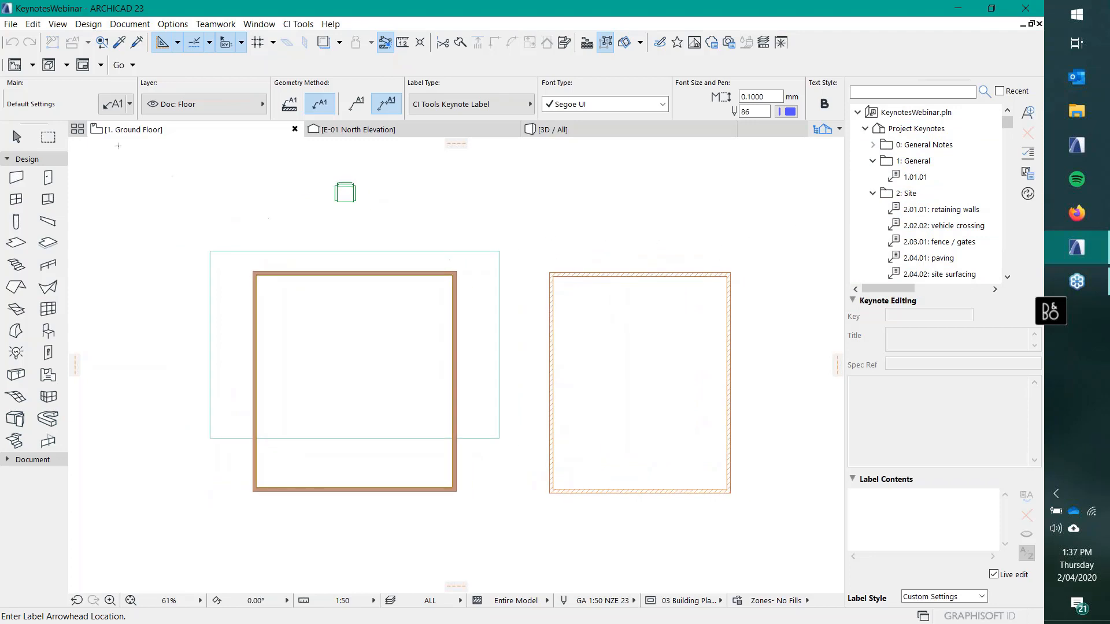
left_click(16, 138)
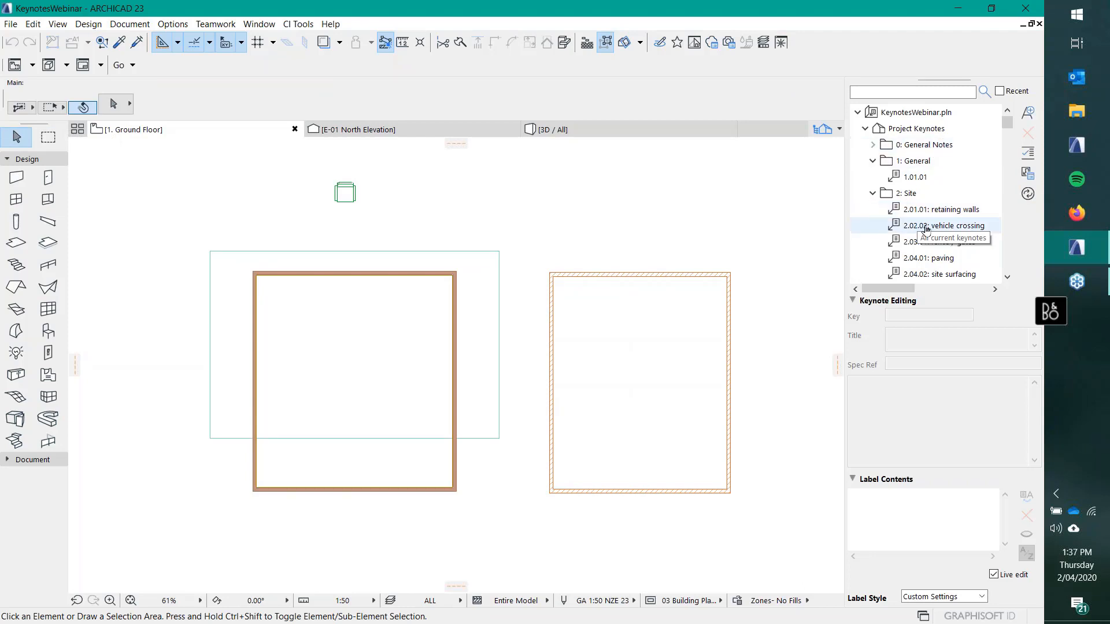
left_click(916, 211)
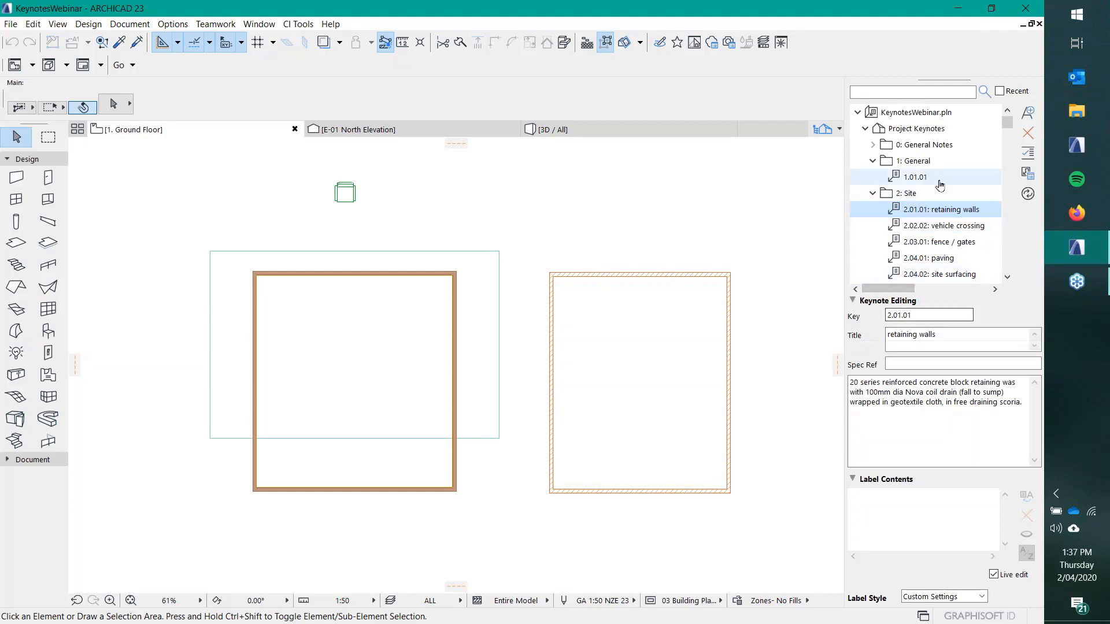
left_click(951, 335)
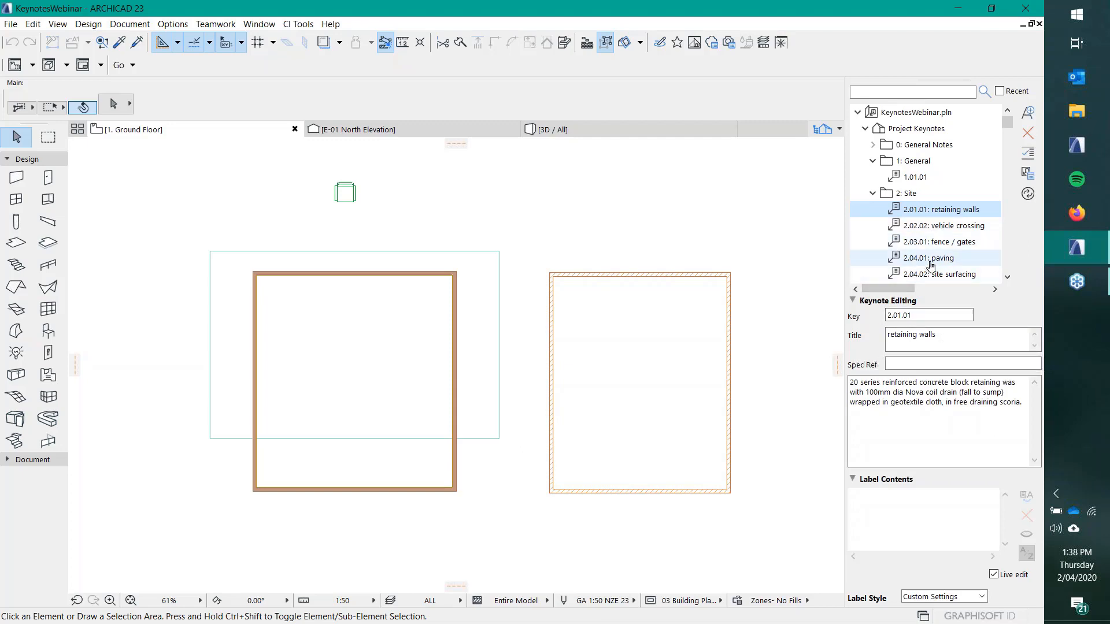
left_click(921, 229)
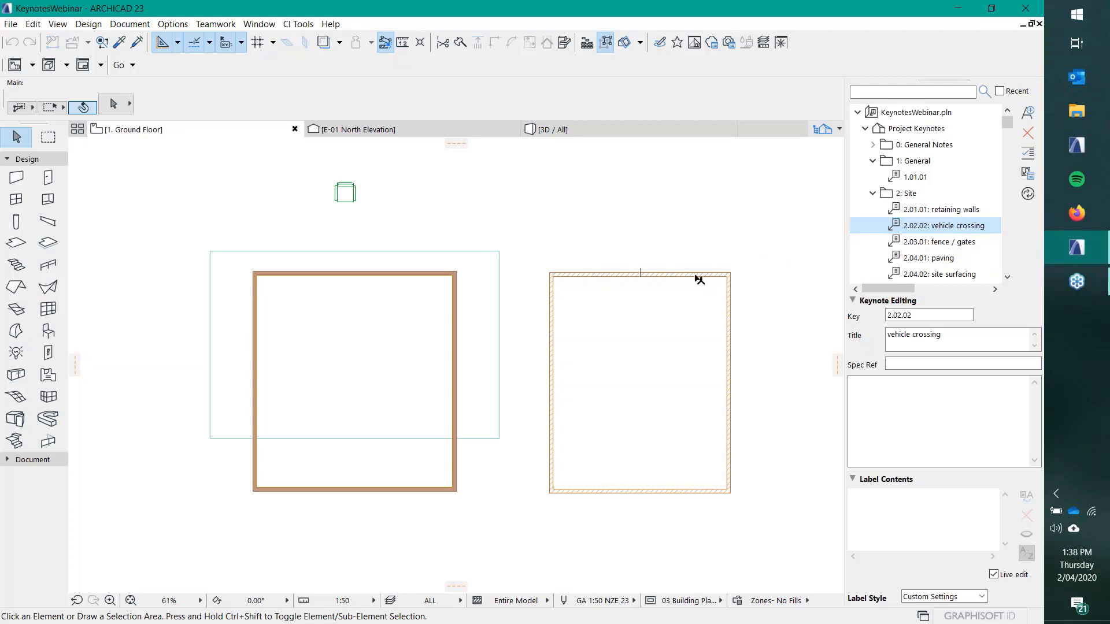
middle_click_drag(696, 279, 635, 286)
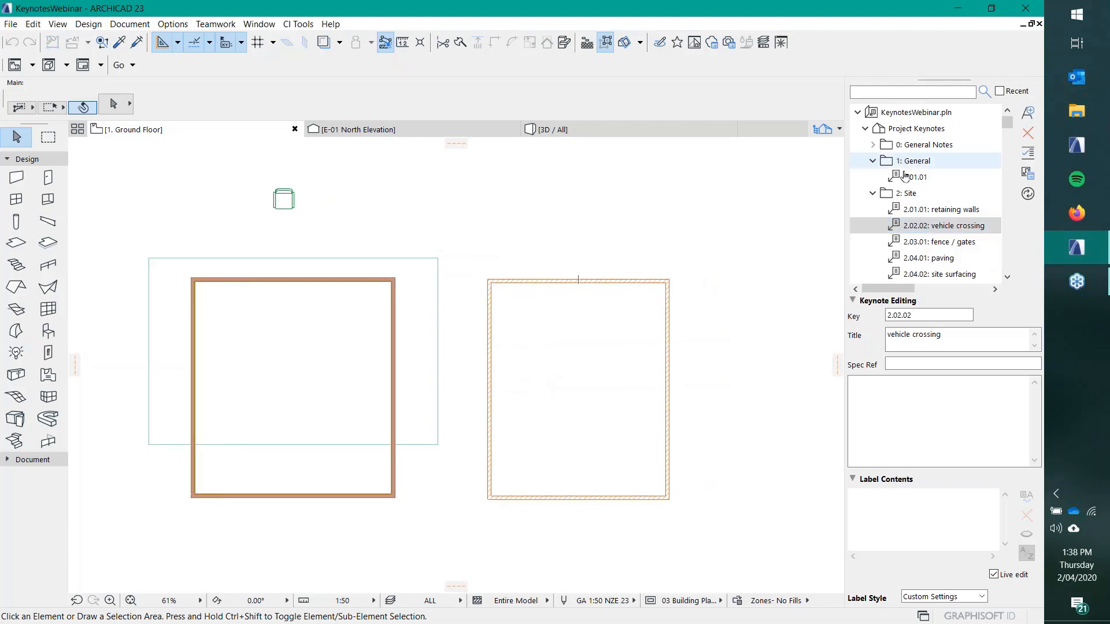
left_click(928, 228)
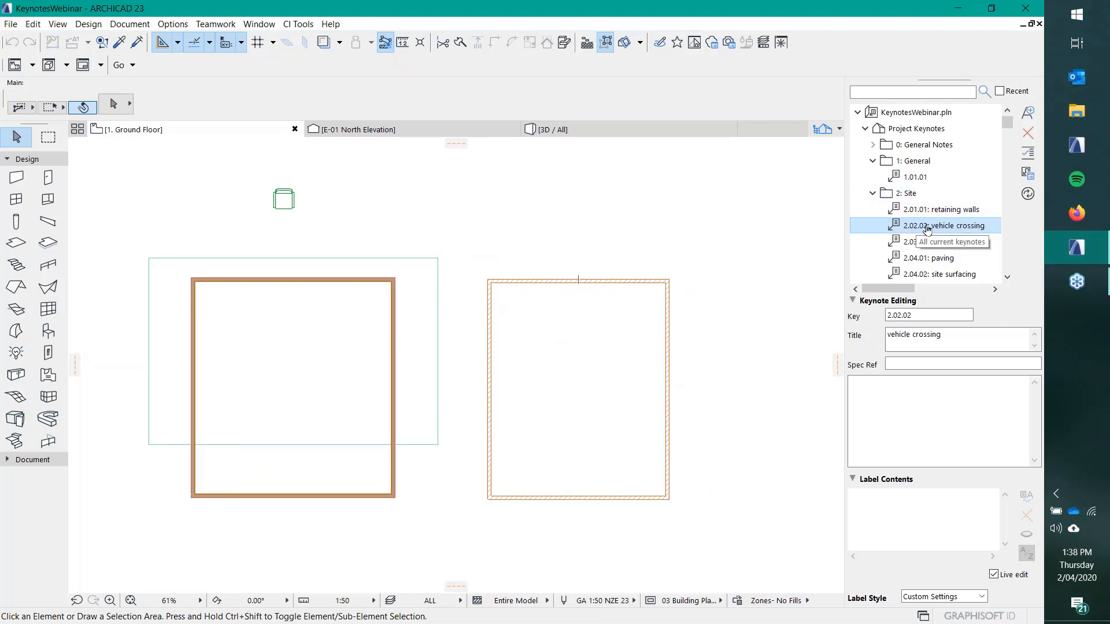
Step: Place a label with a bent leader for keynote 2.01.01 retaining walls above the hatched rectangle on the floor plan
left_click(919, 212)
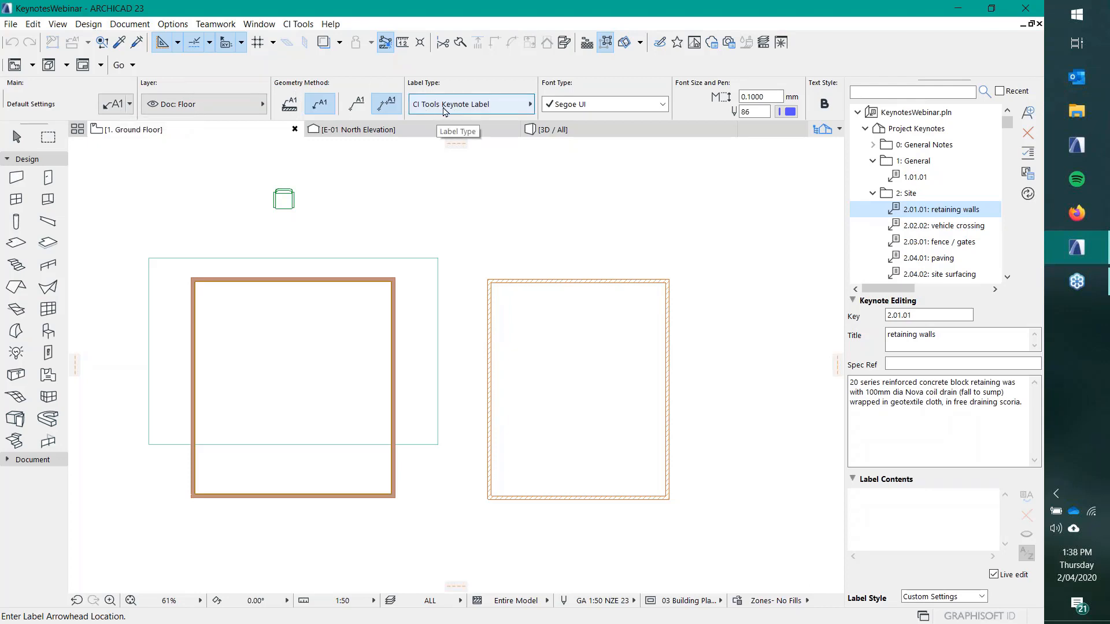
left_click(530, 237)
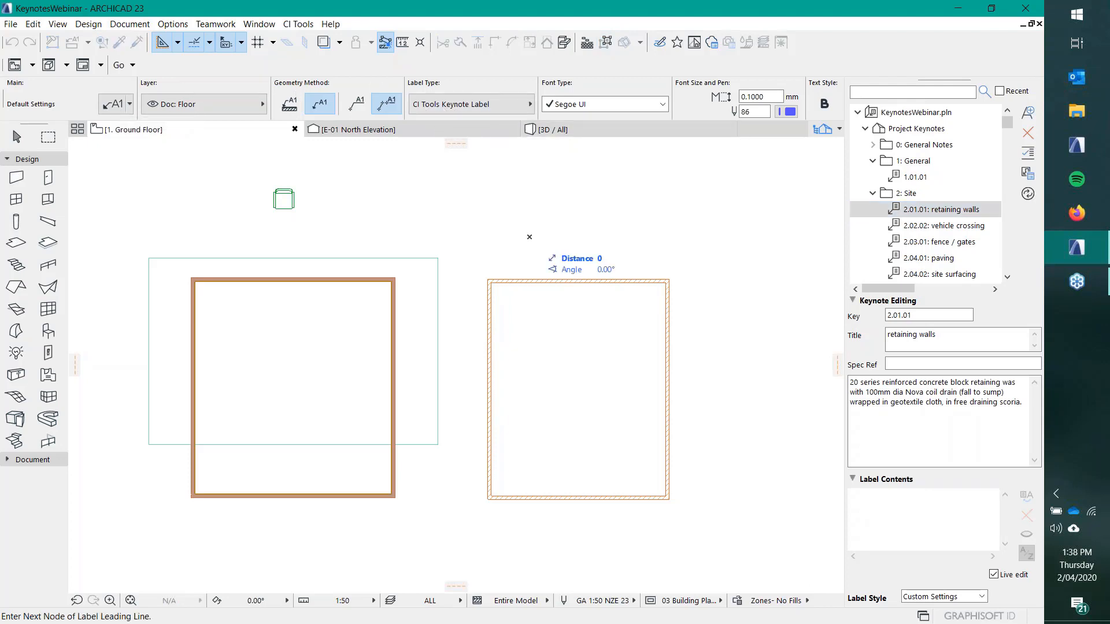
left_click(565, 216)
left_click(611, 217)
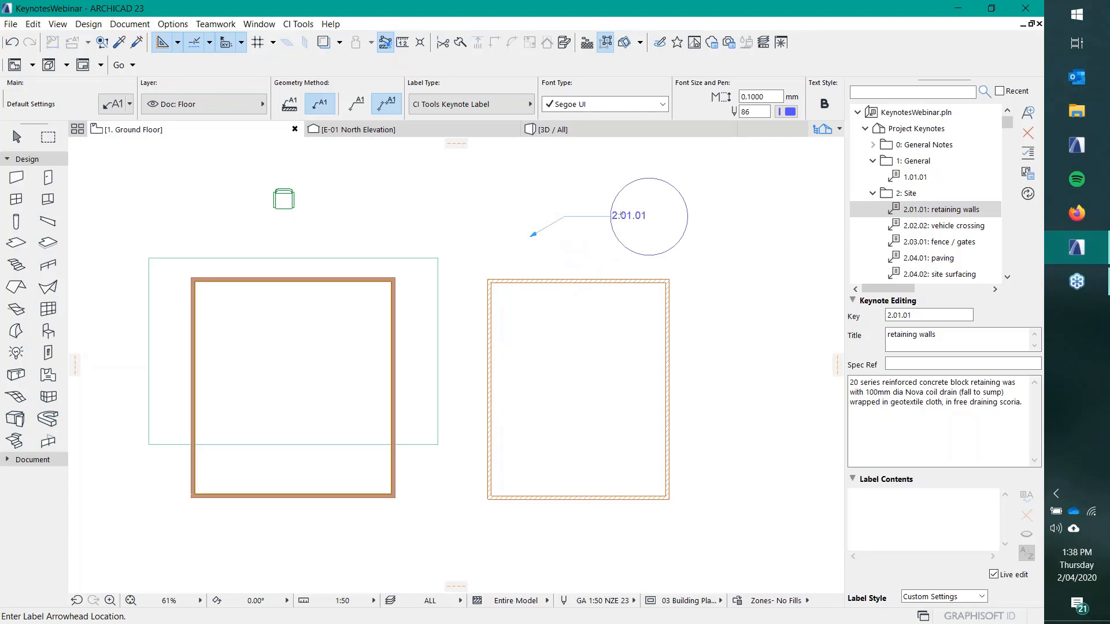
left_click(16, 137)
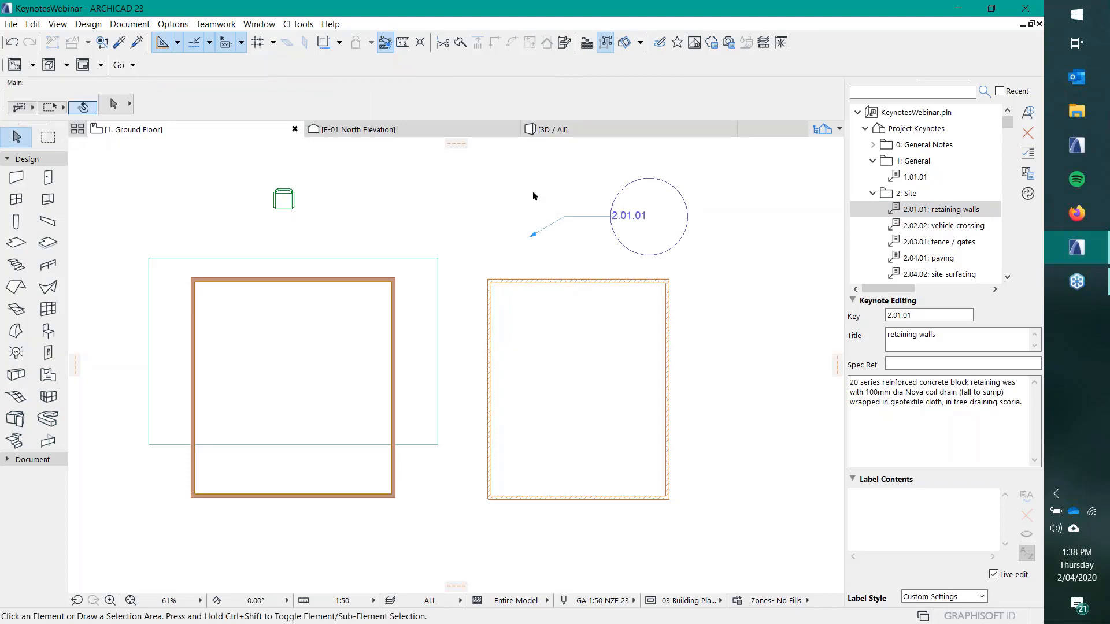
Step: Change the frame of the 2.01.01 retaining walls label to Vertical Edges in its label settings
left_click_drag(514, 176, 701, 264)
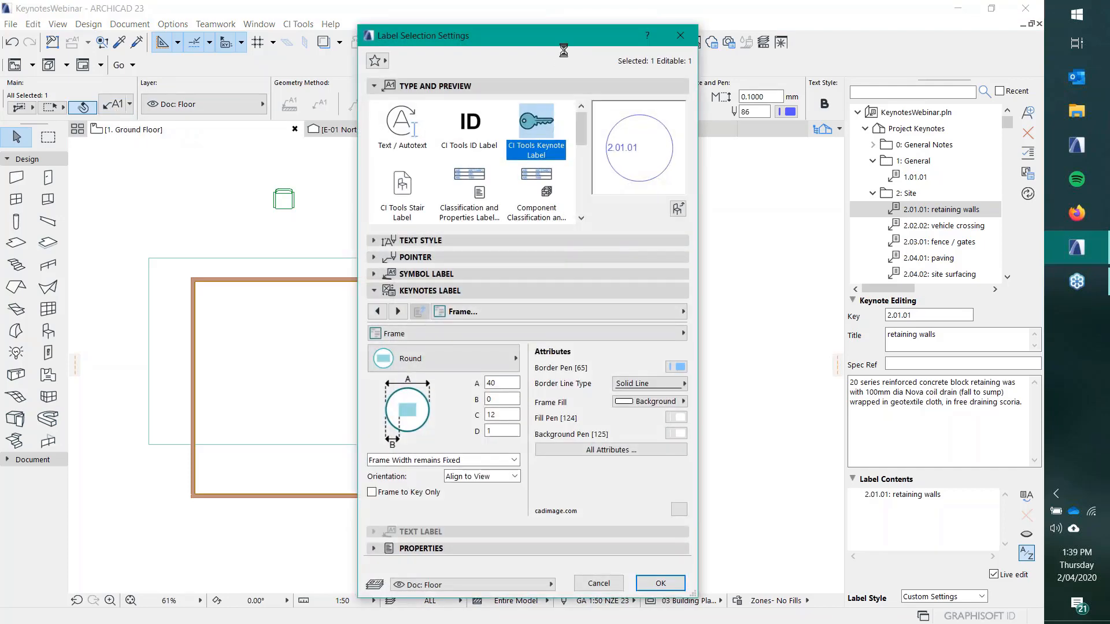
left_click_drag(528, 41, 337, 32)
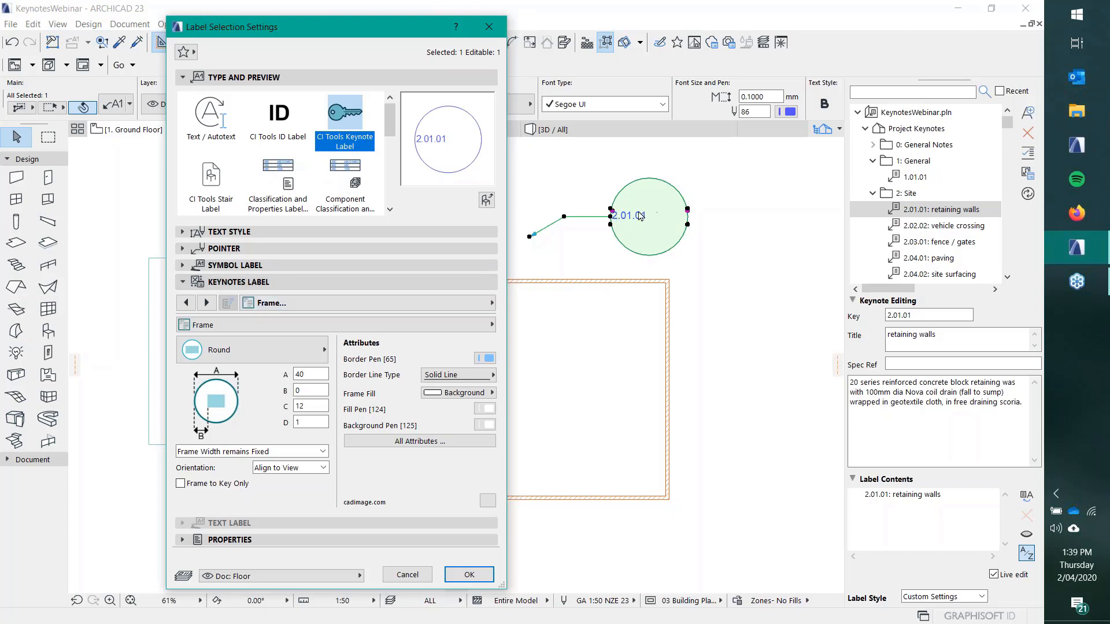
left_click(250, 357)
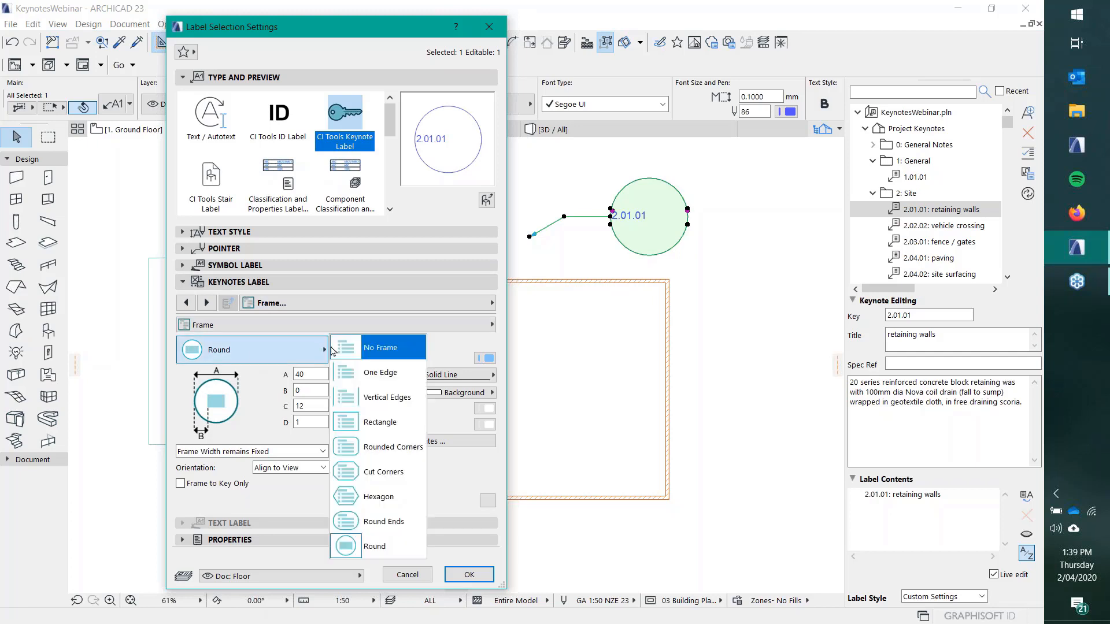
left_click(379, 399)
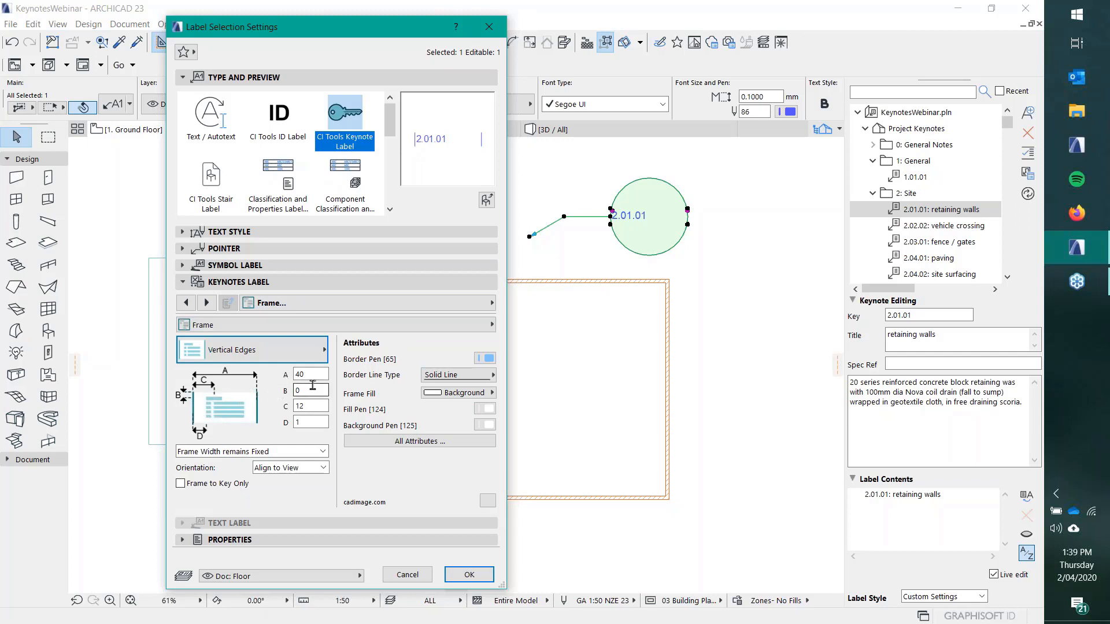
Step: Add the Title to the content of the 2.01.01 label in its Configuration settings, apply the settings and deselect the label
left_click(382, 327)
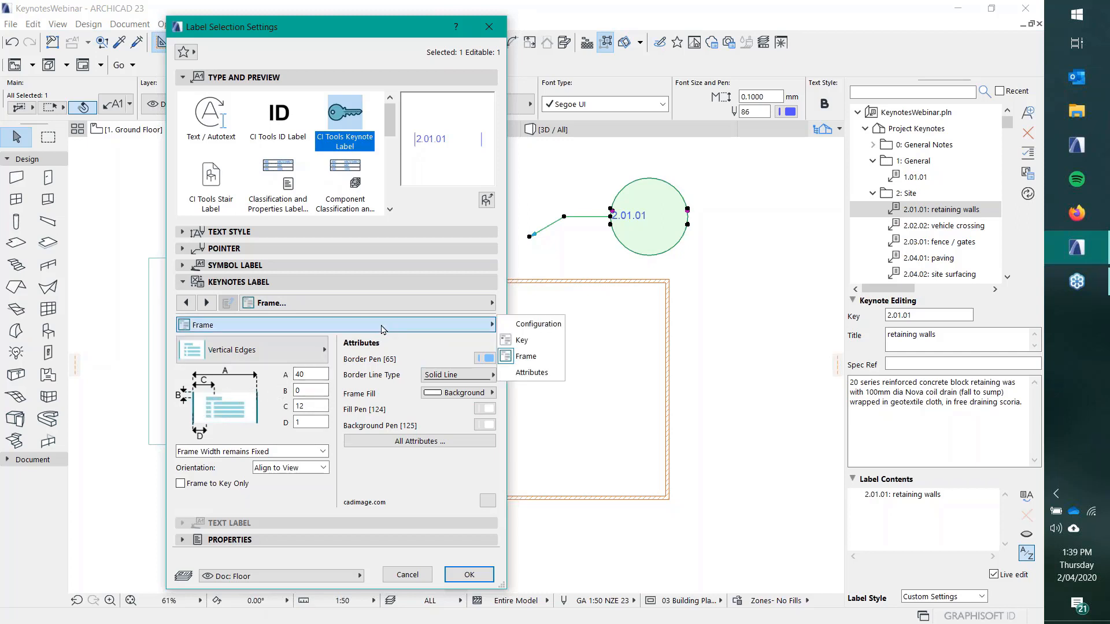
left_click(526, 341)
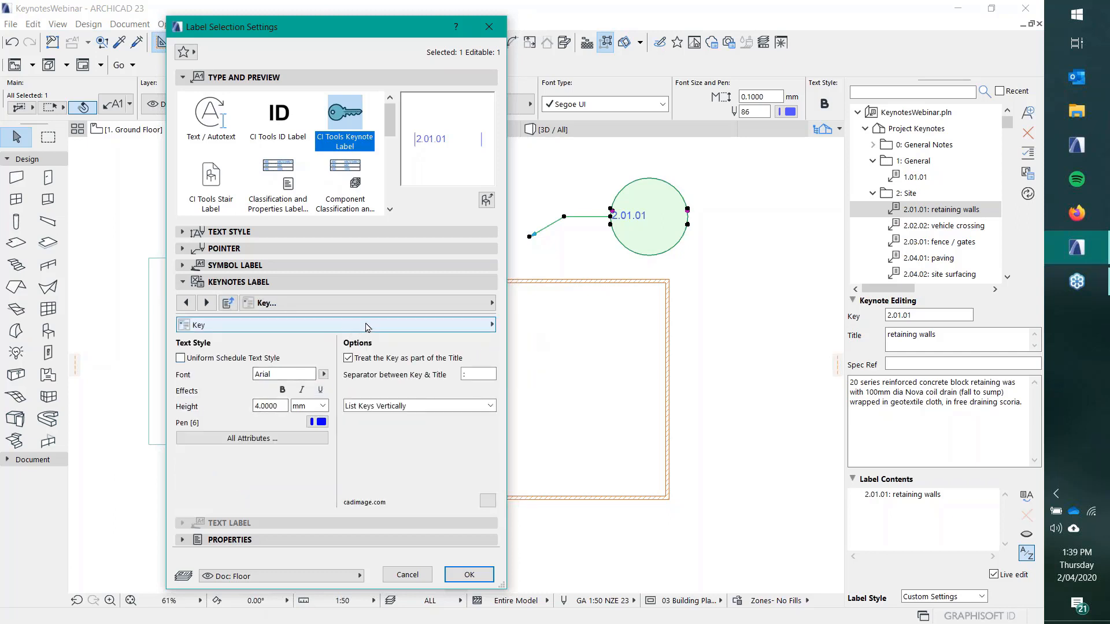
left_click(365, 328)
left_click(526, 324)
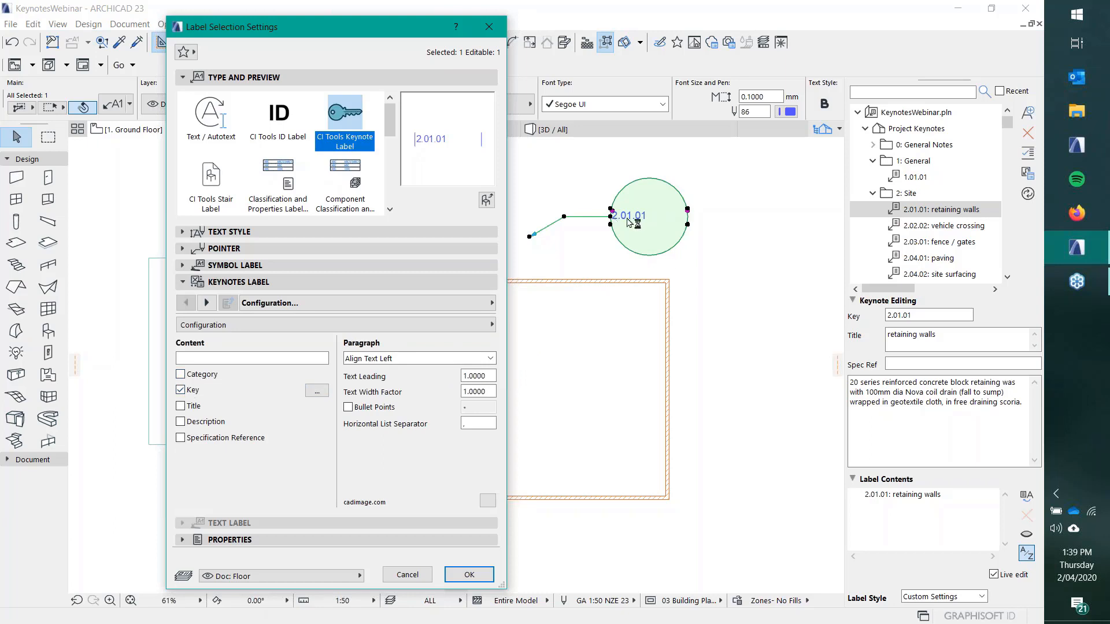
left_click(181, 406)
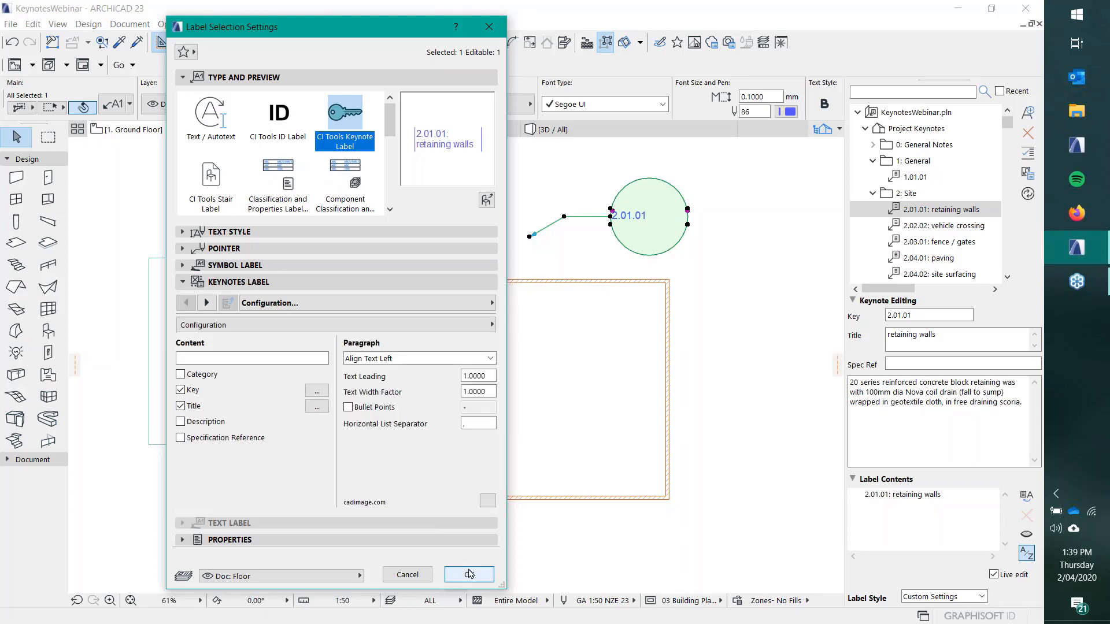
left_click(469, 575)
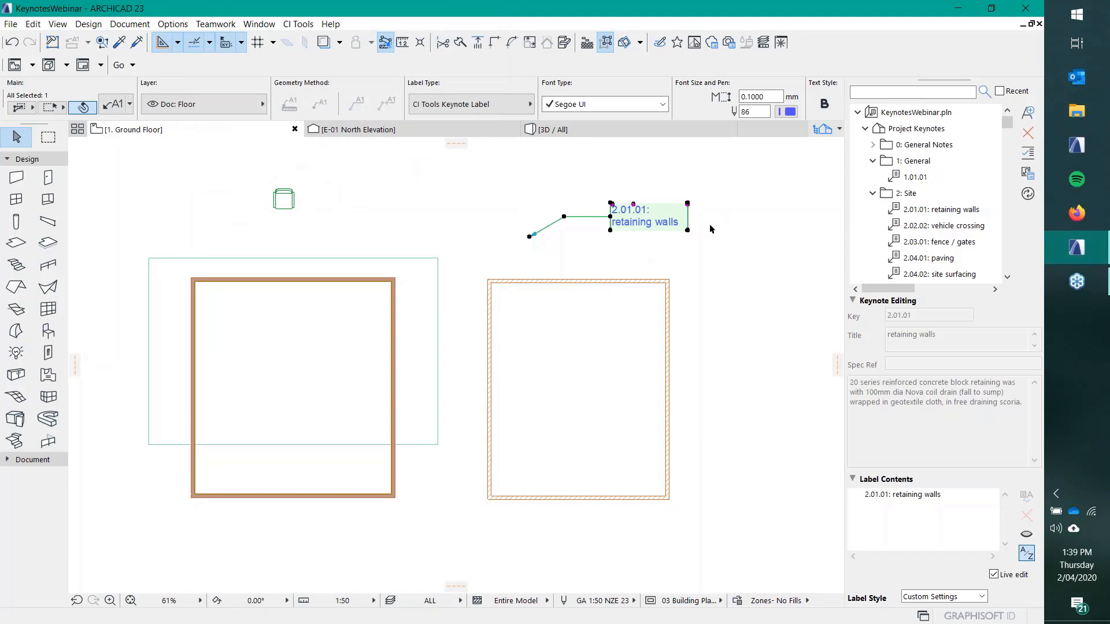
left_click(711, 226)
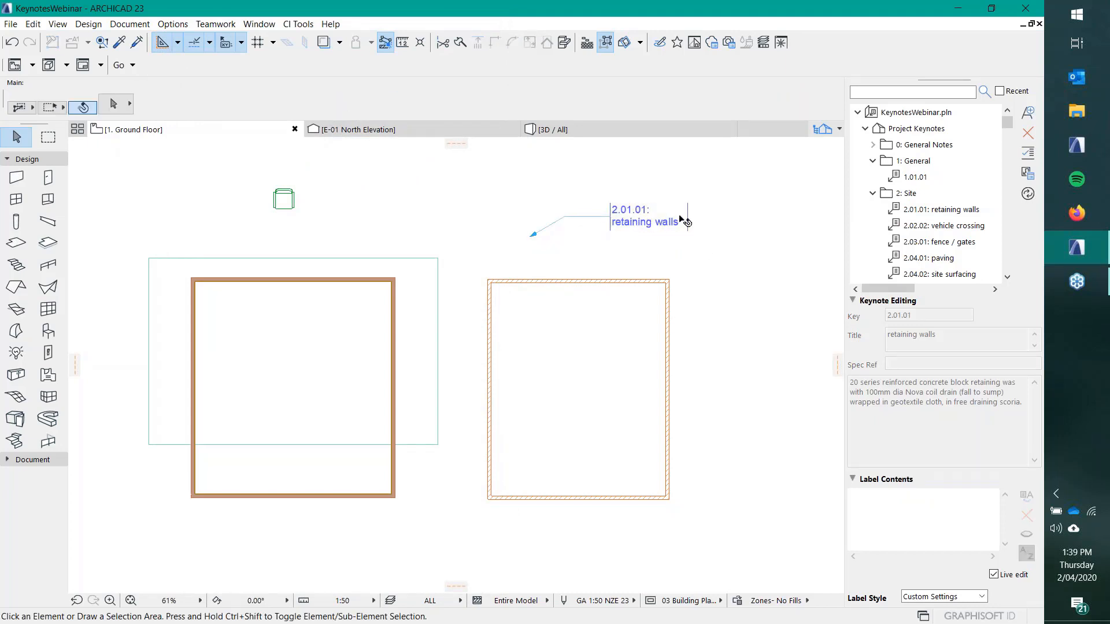
Step: Add keynote 2.02.02 vehicle crossing to the existing retaining walls label
left_click(636, 226)
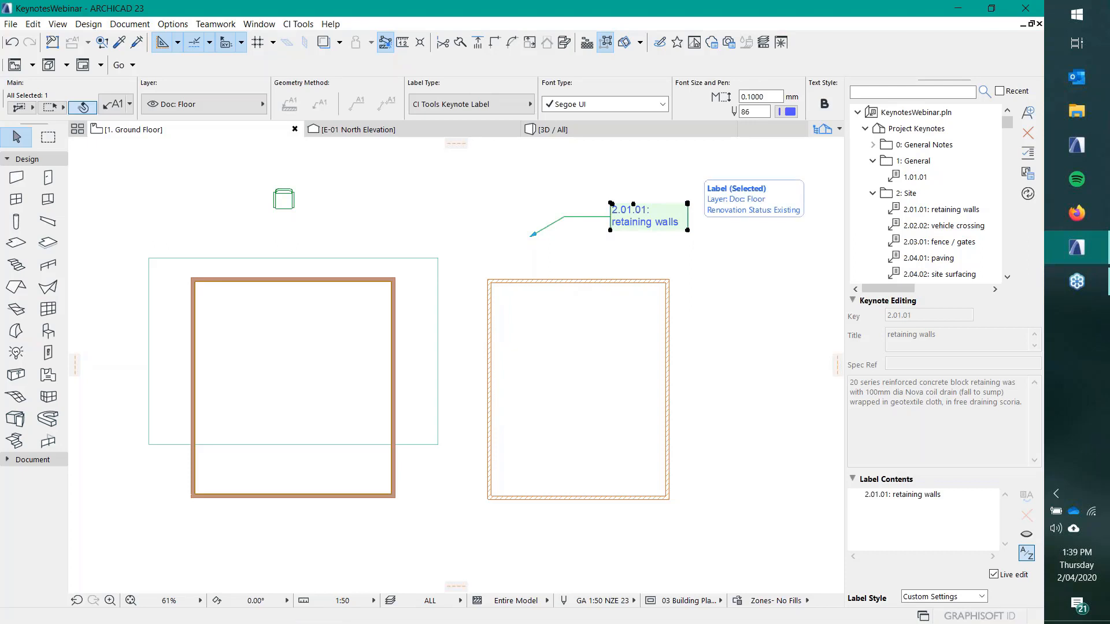
middle_click_drag(674, 277, 535, 280)
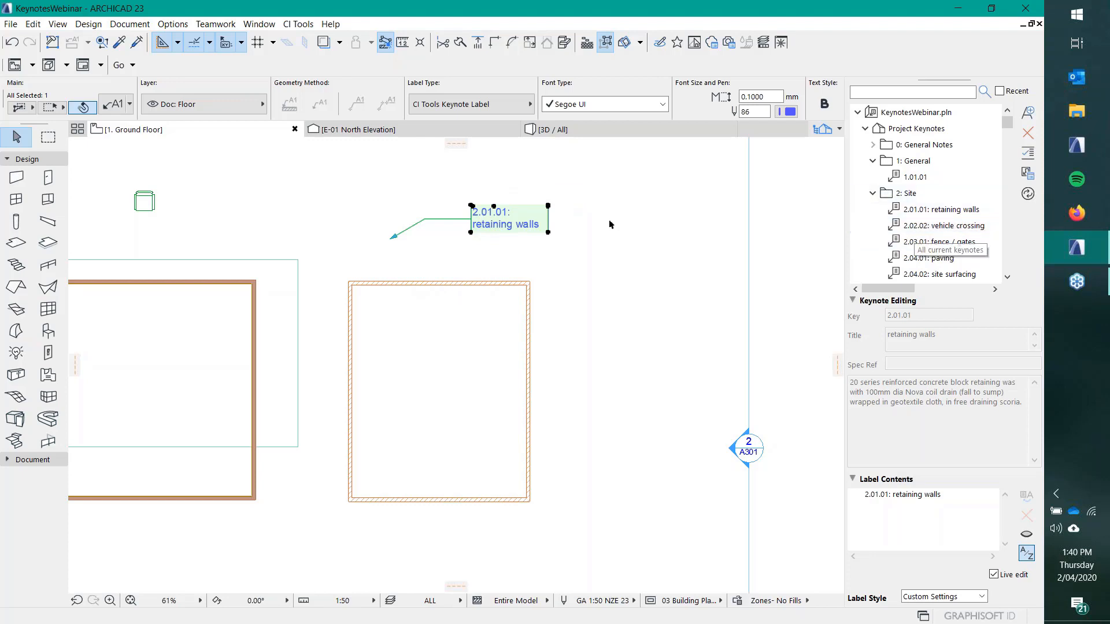
double_click(926, 228)
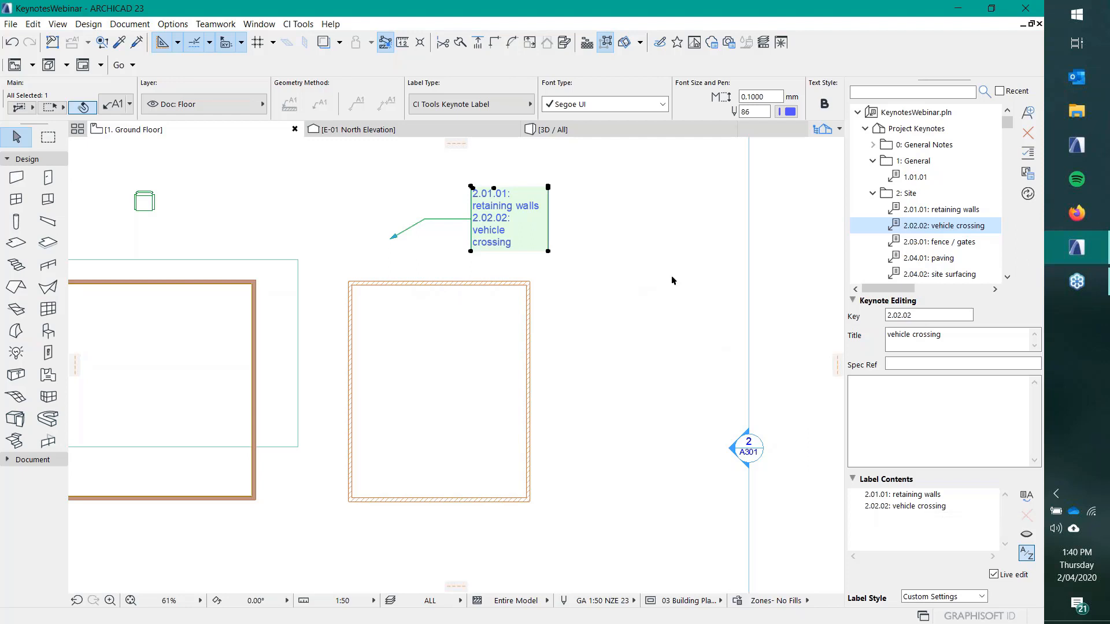
left_click(1050, 319)
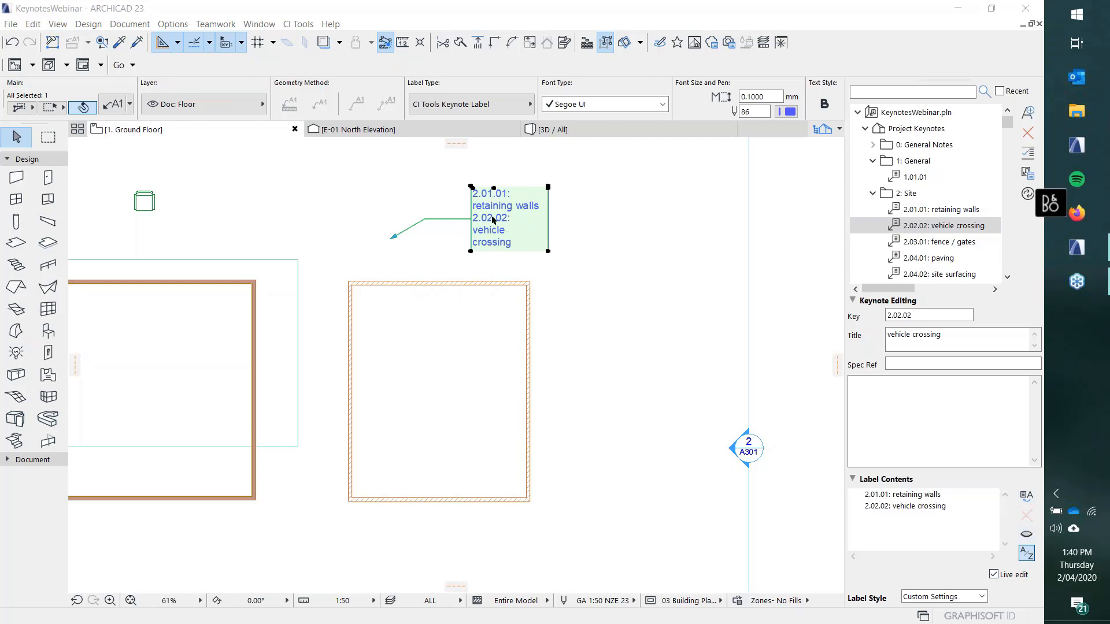
left_click(586, 239)
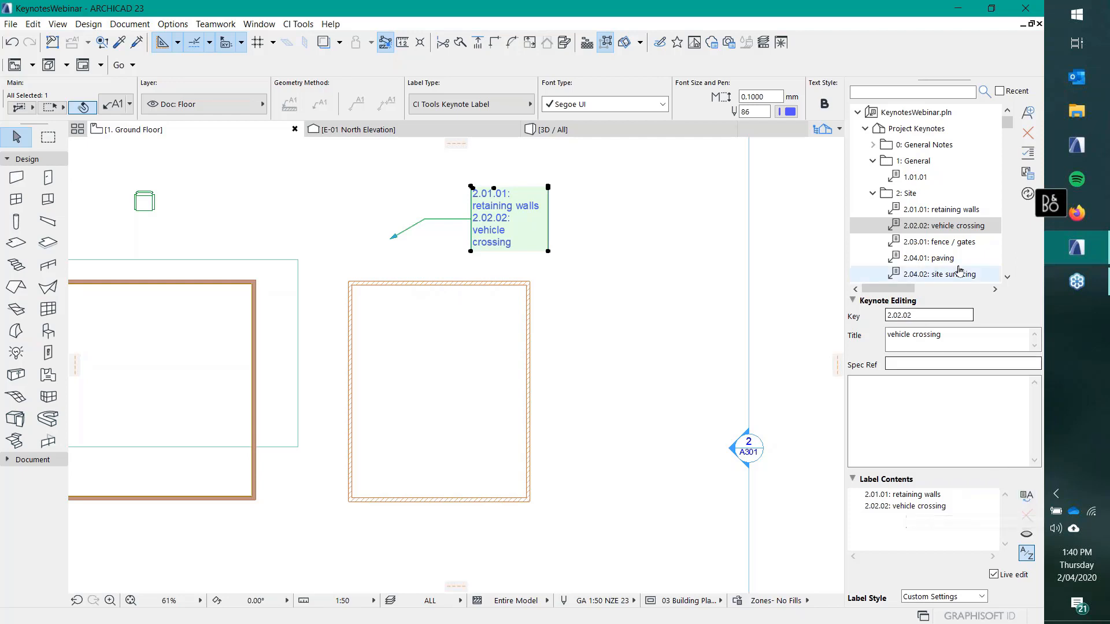
left_click(925, 227)
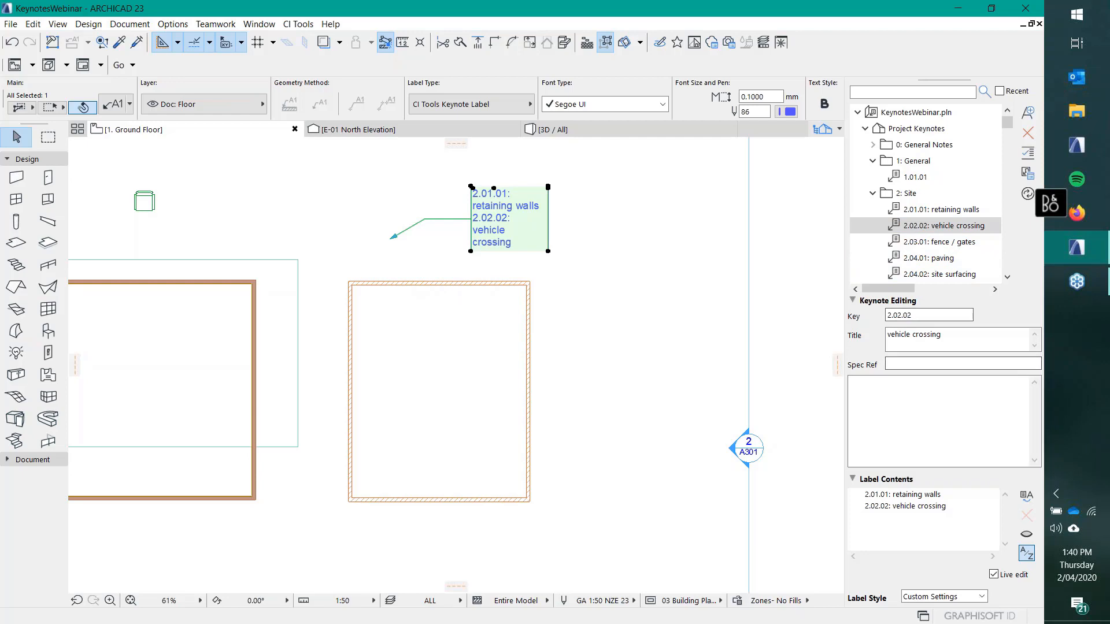
Step: Hide the 2.01.01 retaining walls keynote in the label's contents
left_click(920, 495)
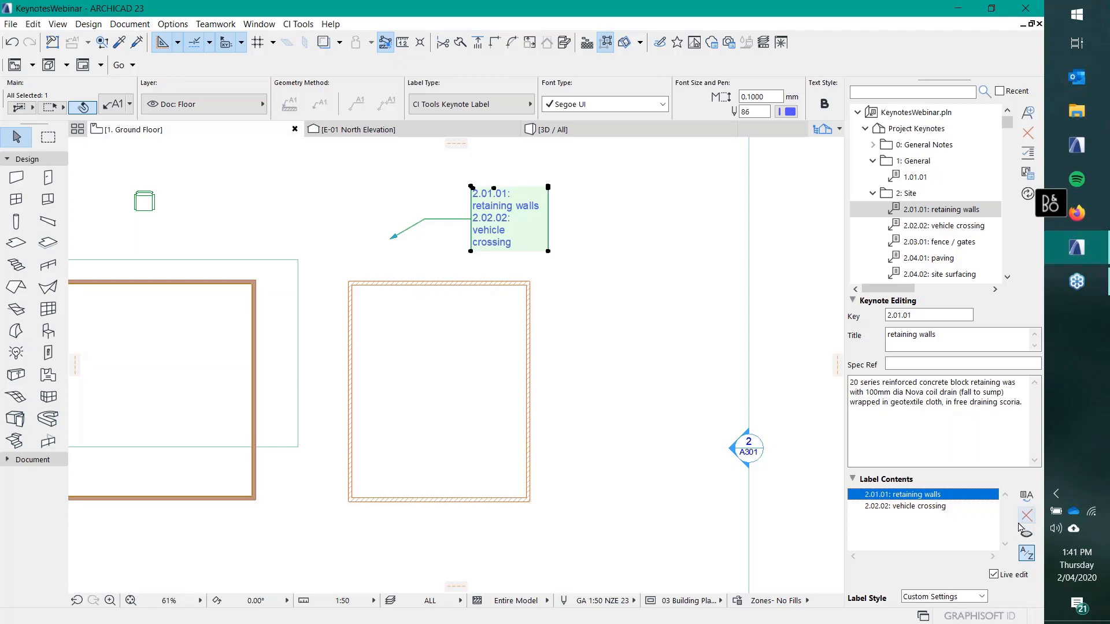
left_click(1026, 537)
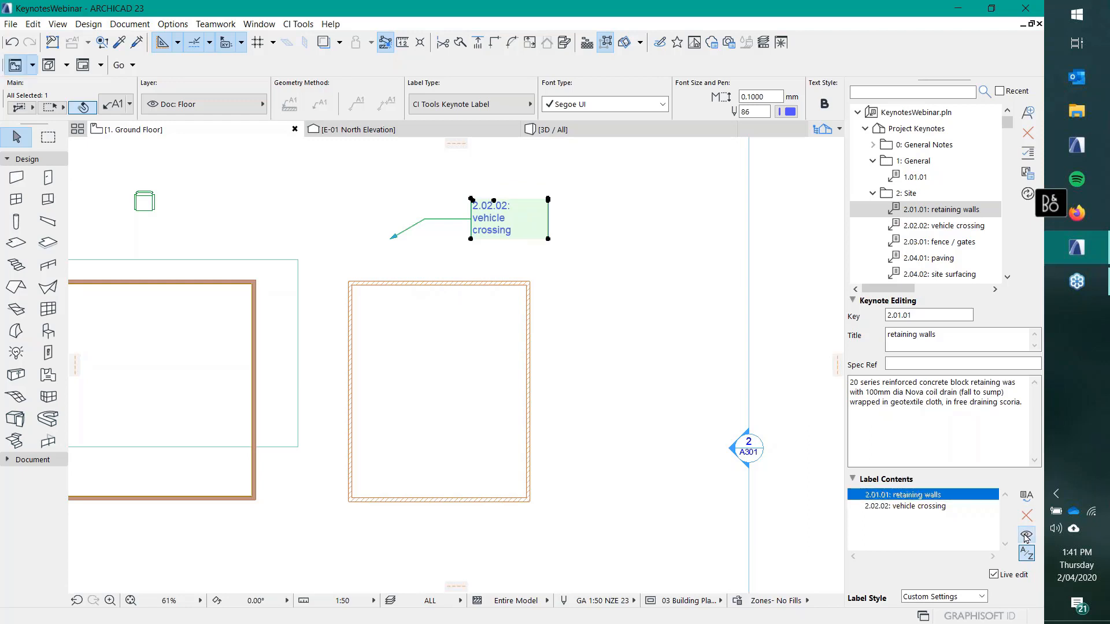
left_click(936, 522)
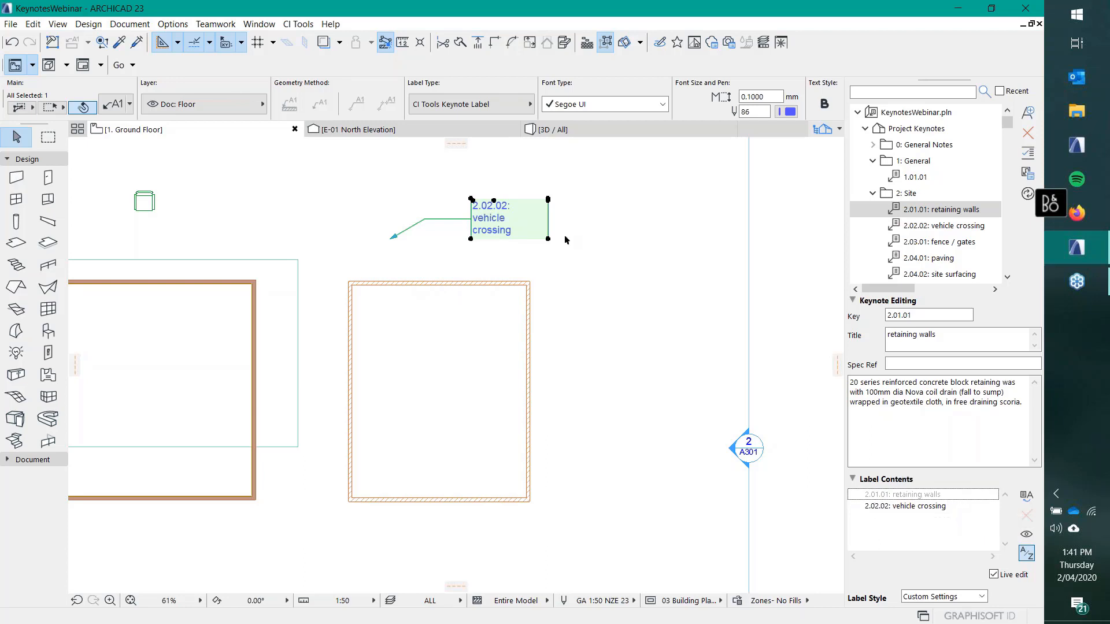
left_click(917, 495)
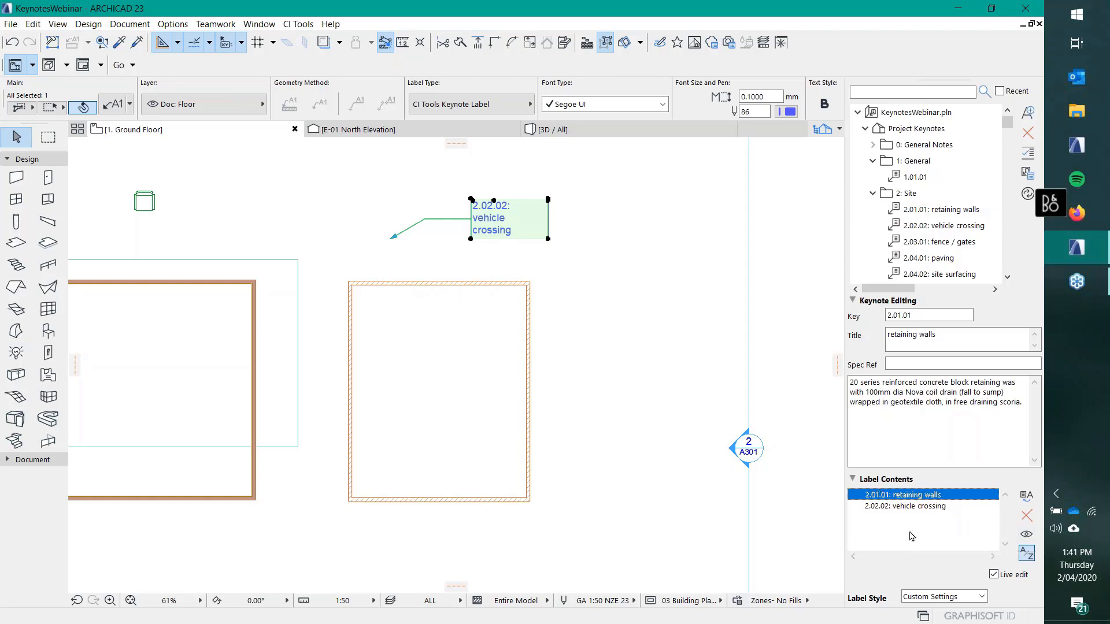
left_click(951, 526)
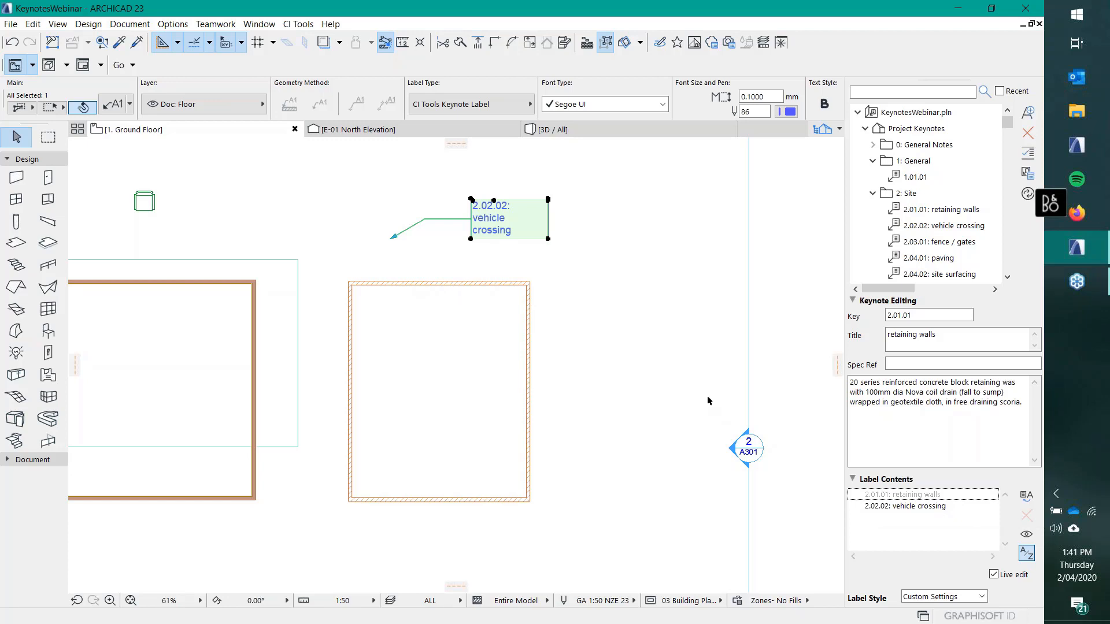
Step: Make the hidden 2.01.01 retaining walls keynote visible in the label again and deselect the label
left_click(934, 495)
left_click(1027, 535)
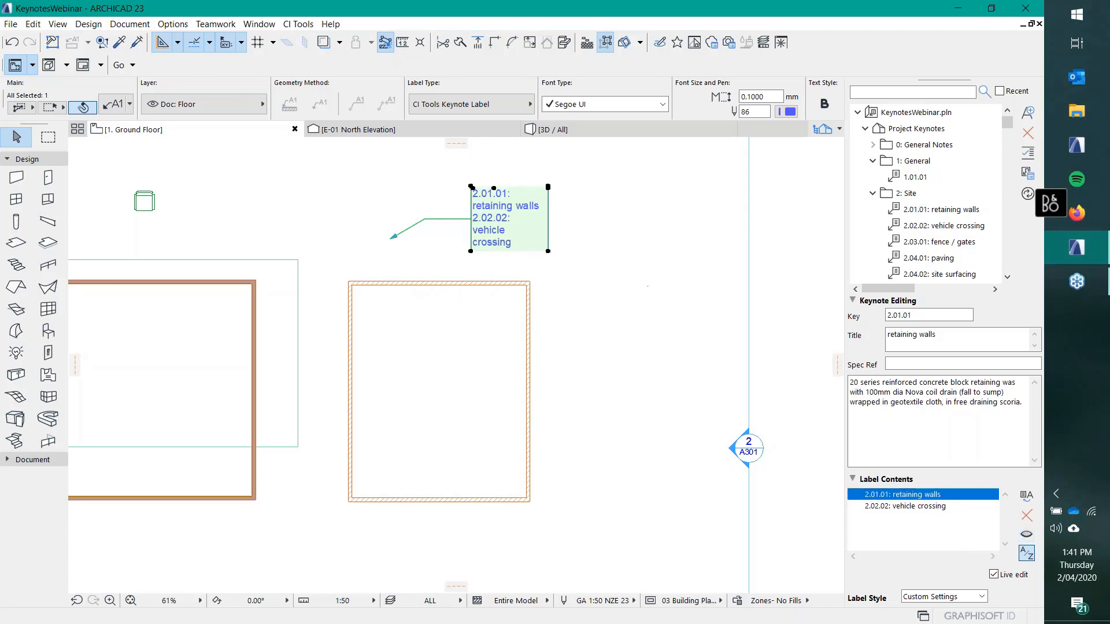
left_click(630, 315)
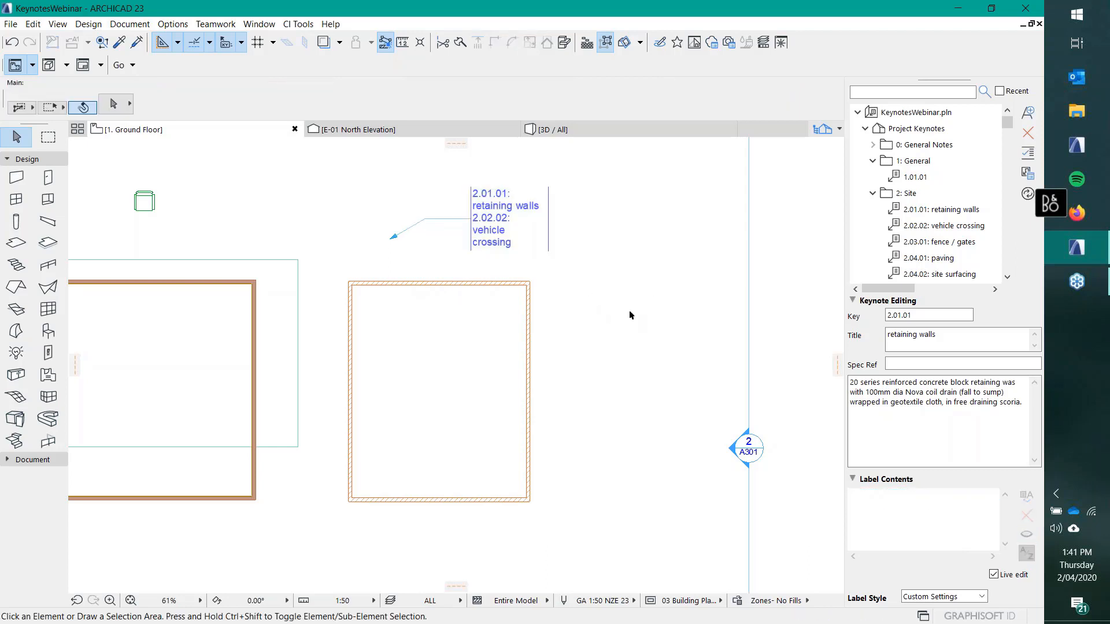
Step: Place a label with a leader for keynote 2.09.03 125x125 senton piles to the right of the hatched rectangle
middle_click_drag(627, 314, 571, 317)
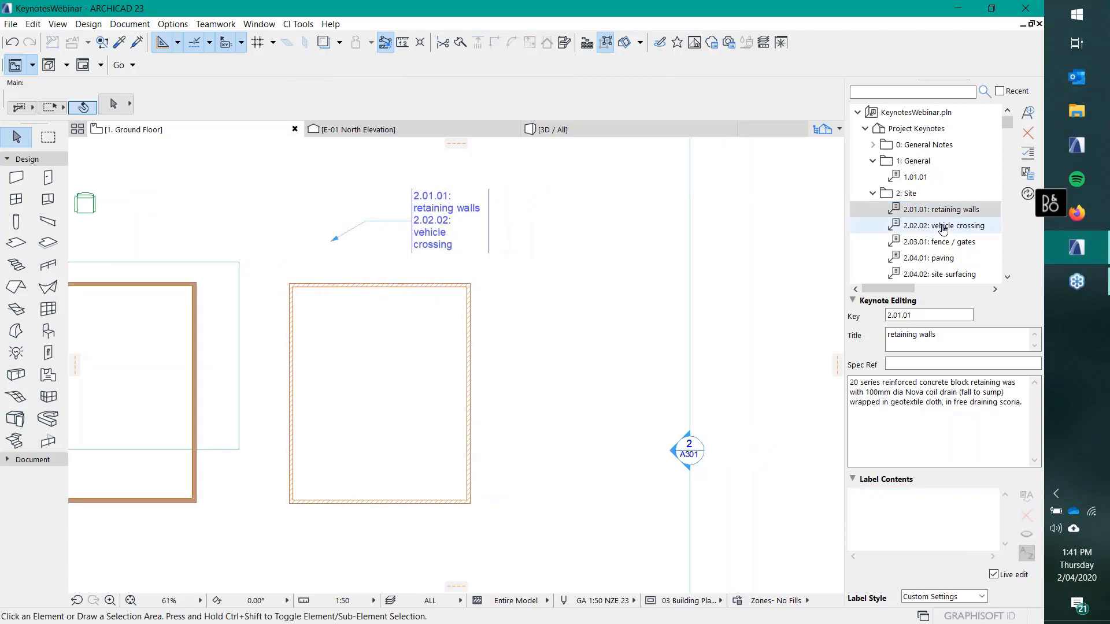
scroll(925, 218, "down", 5)
left_click(925, 209)
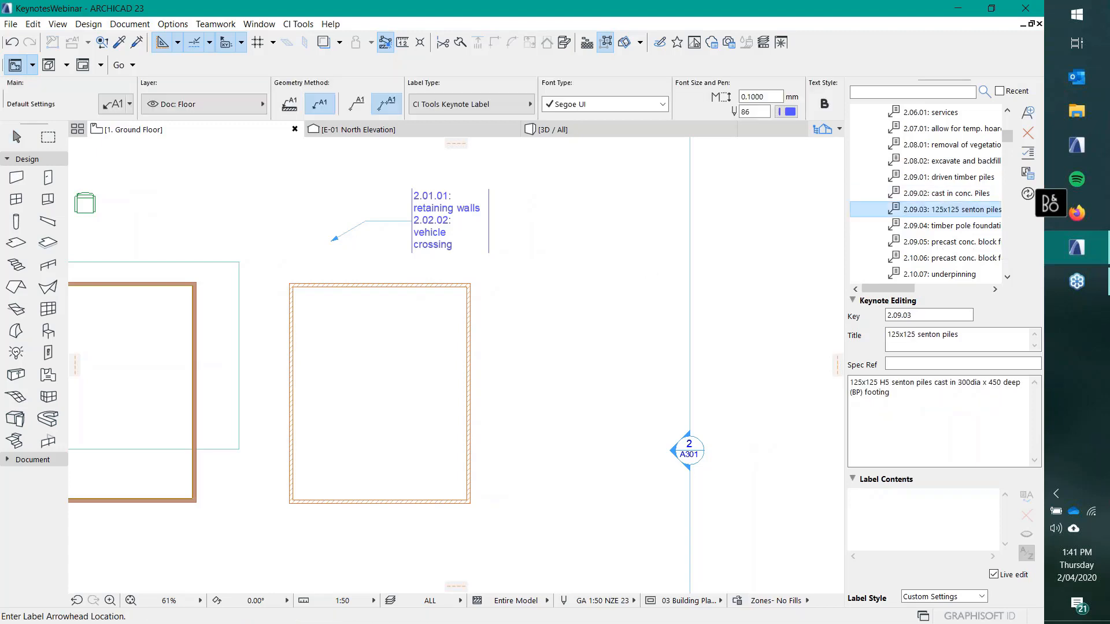
left_click(574, 321)
left_click(671, 286)
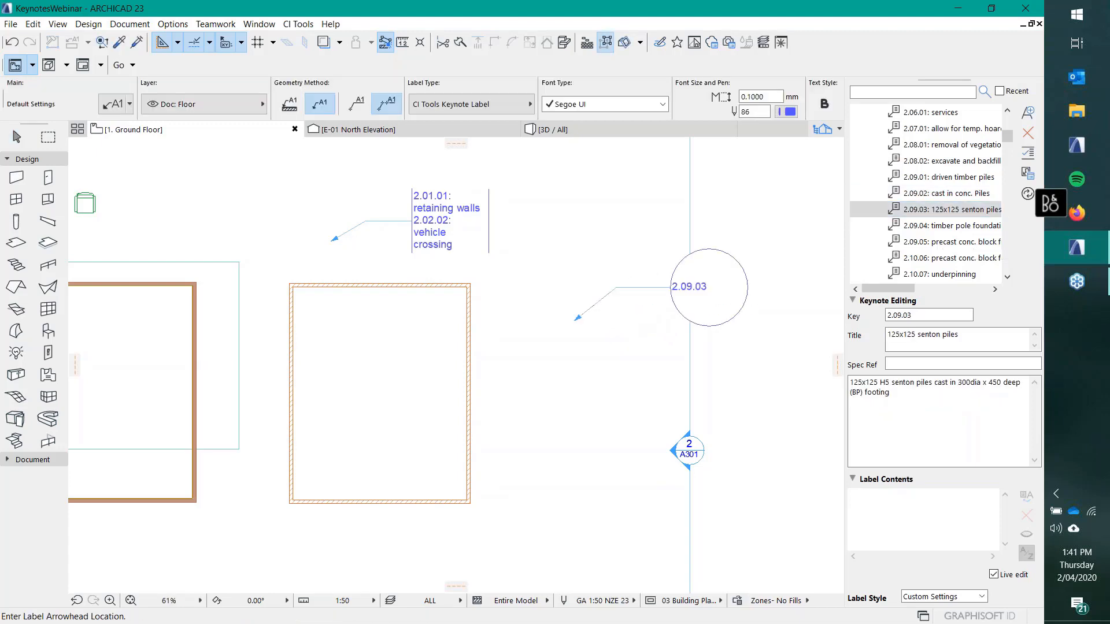
Step: Place a label for keynote 2.10.06 precast conc. block foundations below the 2.09.03 label and return to the Arrow tool
left_click(946, 260)
left_click(503, 462)
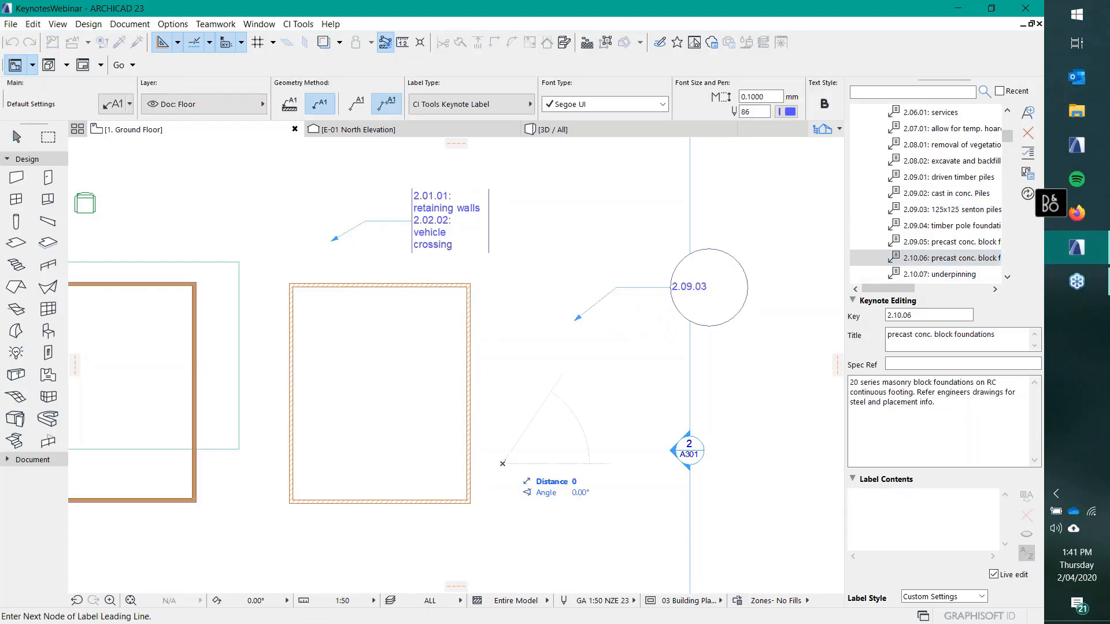
left_click(629, 415)
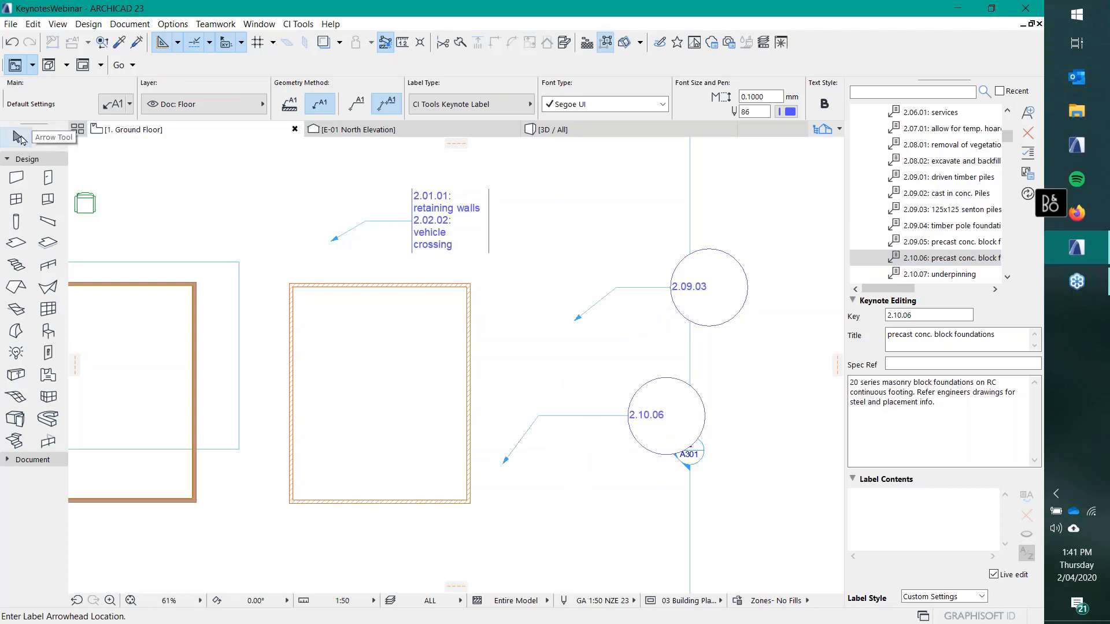
left_click(16, 136)
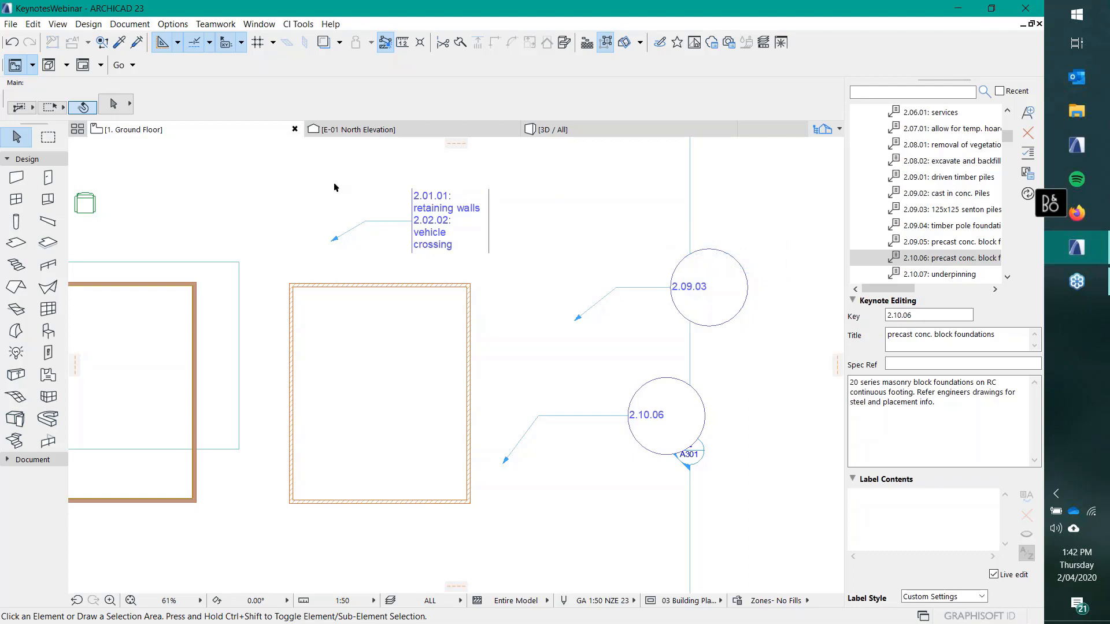
Step: Save the settings of the retaining walls and vehicle crossing label as a new label style named "New Style 1"
left_click(315, 182)
left_click(500, 256)
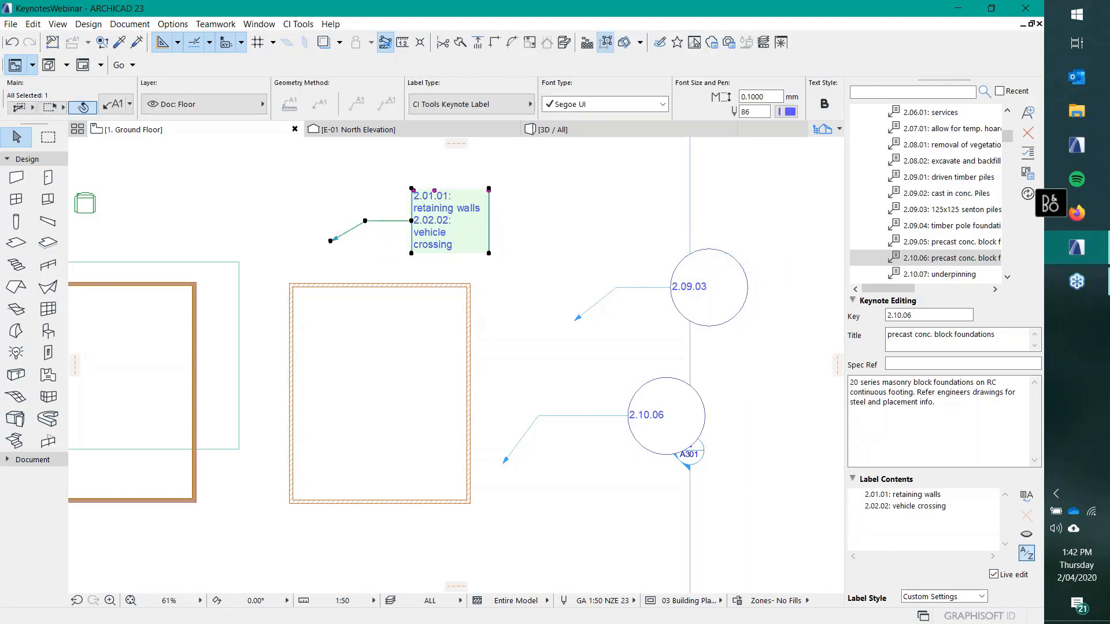
left_click(959, 599)
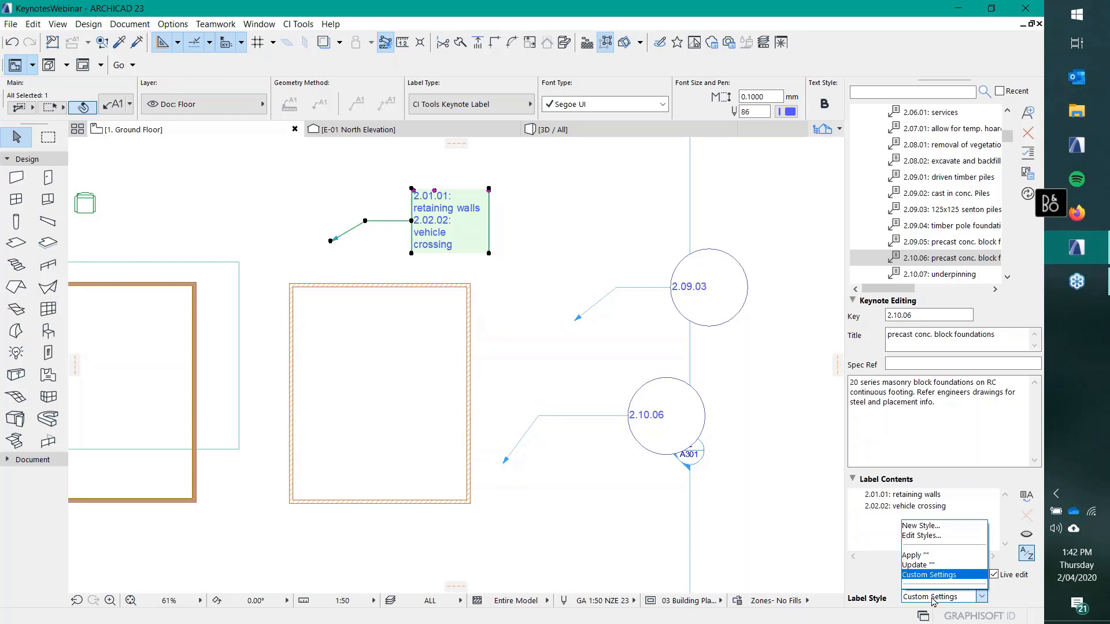
left_click(929, 527)
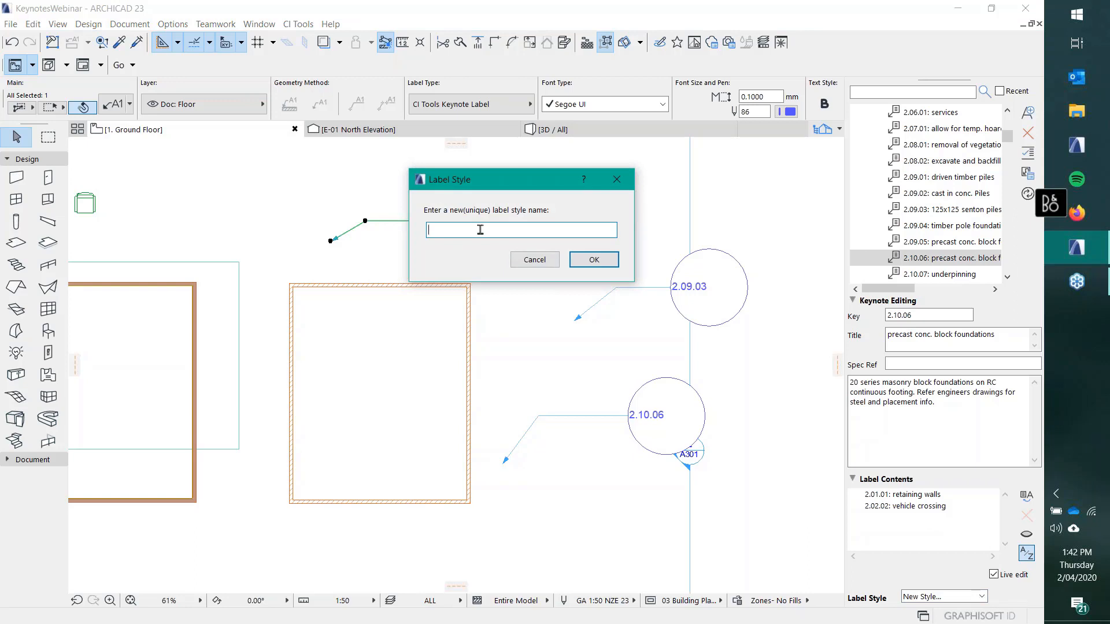
type("New Style 1")
left_click(593, 260)
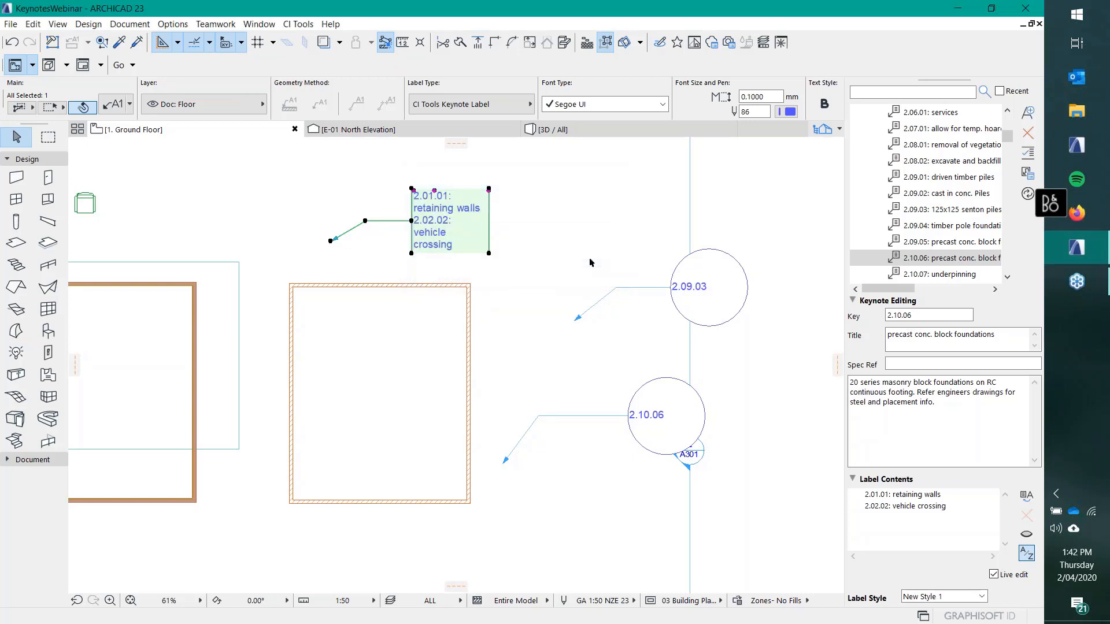
left_click(936, 597)
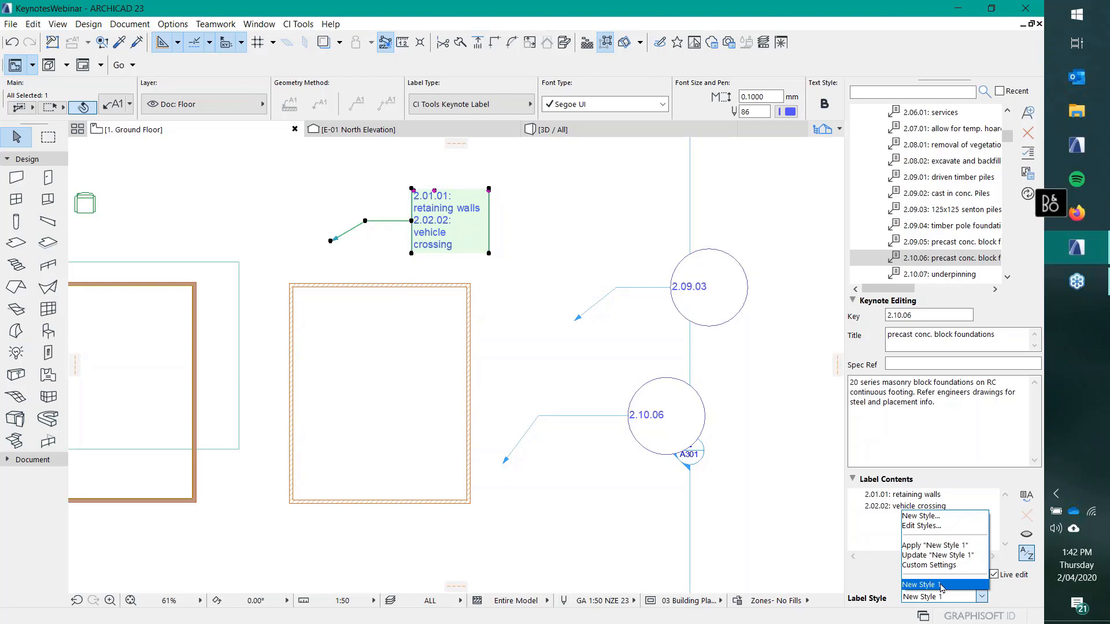
left_click(961, 601)
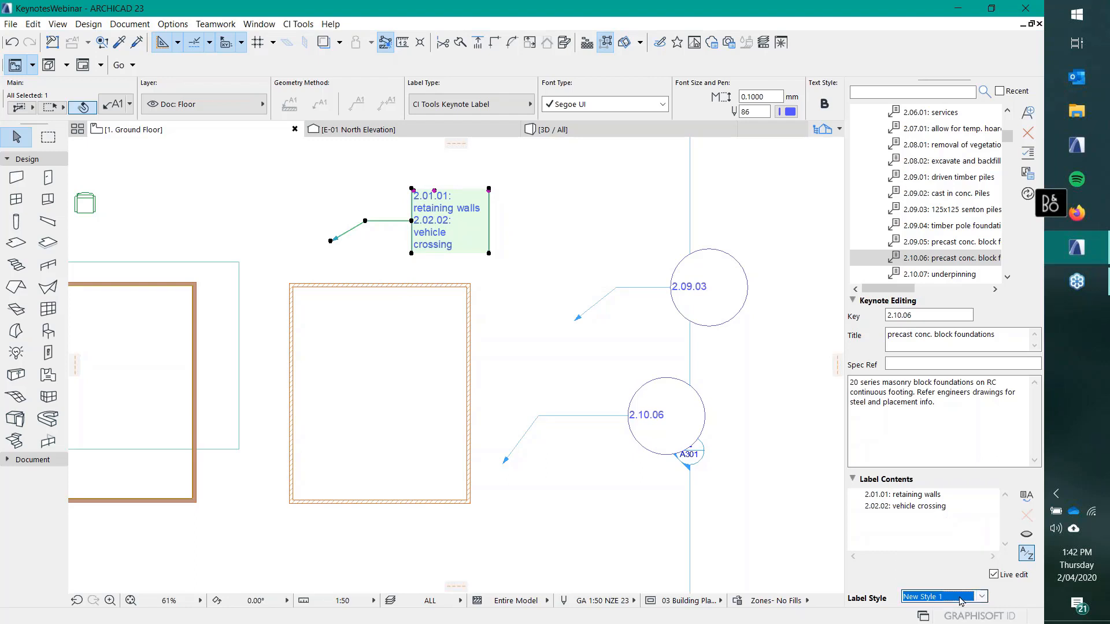
Step: Apply the saved label style "New Style 1" to the 2.09.03 senton piles label
left_click(549, 244)
middle_click_drag(586, 274, 525, 268)
left_click_drag(508, 241, 607, 330)
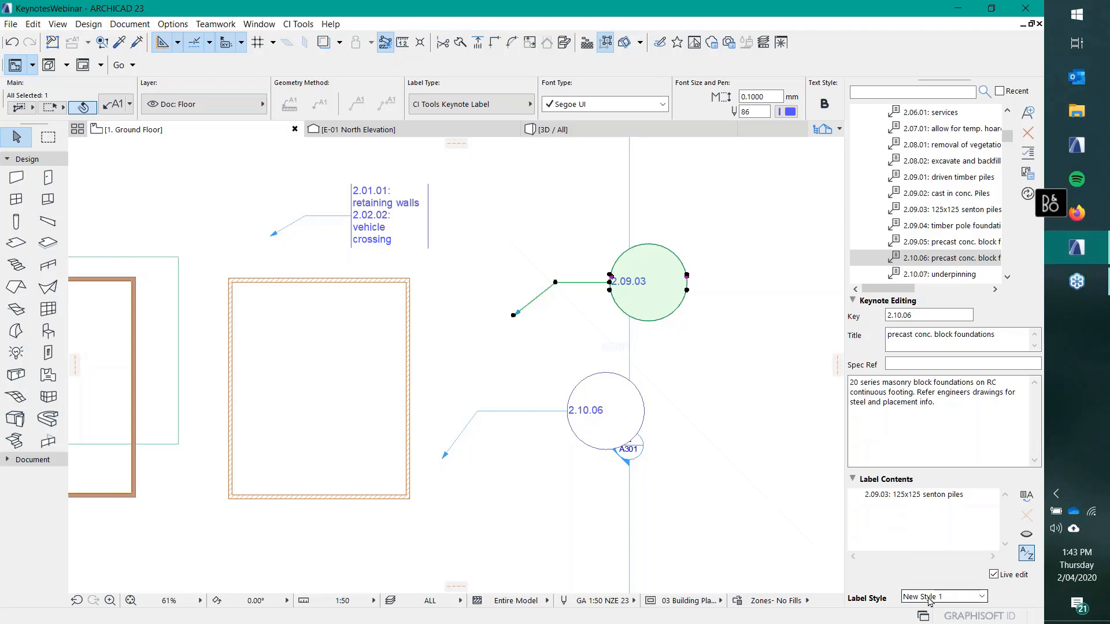
left_click(949, 599)
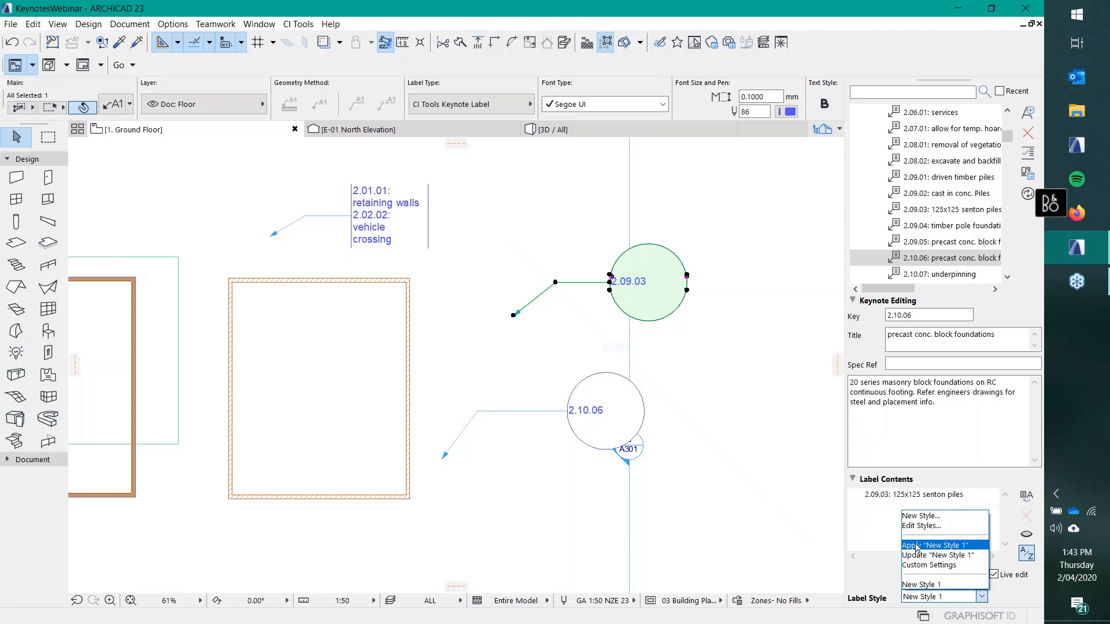
left_click(955, 546)
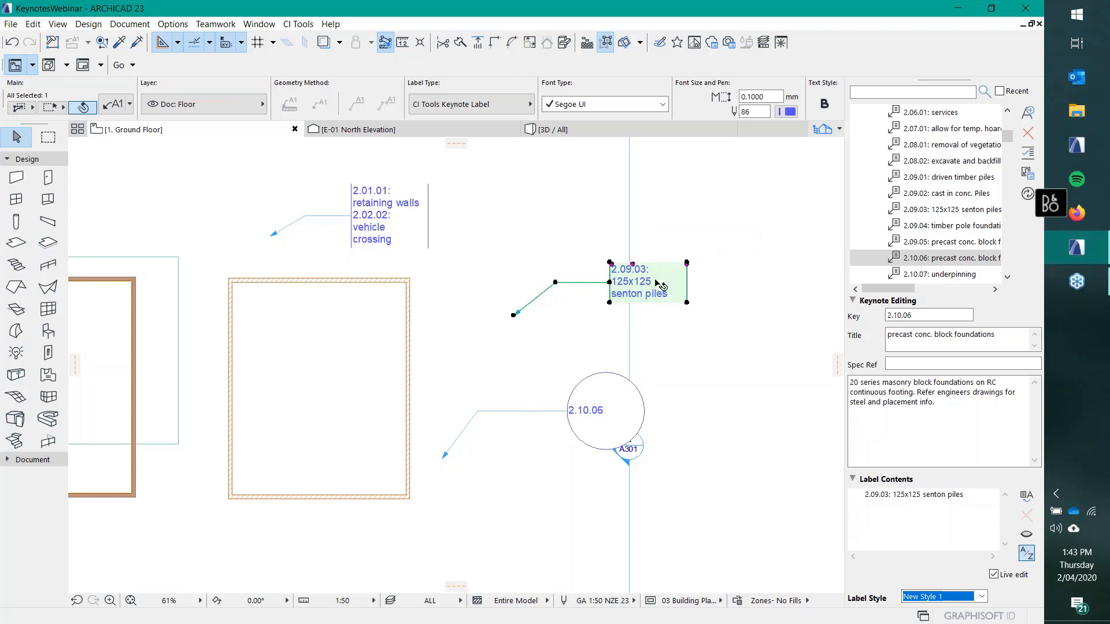
Step: Save the circular appearance of the 2.10.06 label as a new label style named "Horrible old style"
left_click(567, 415)
left_click(963, 597)
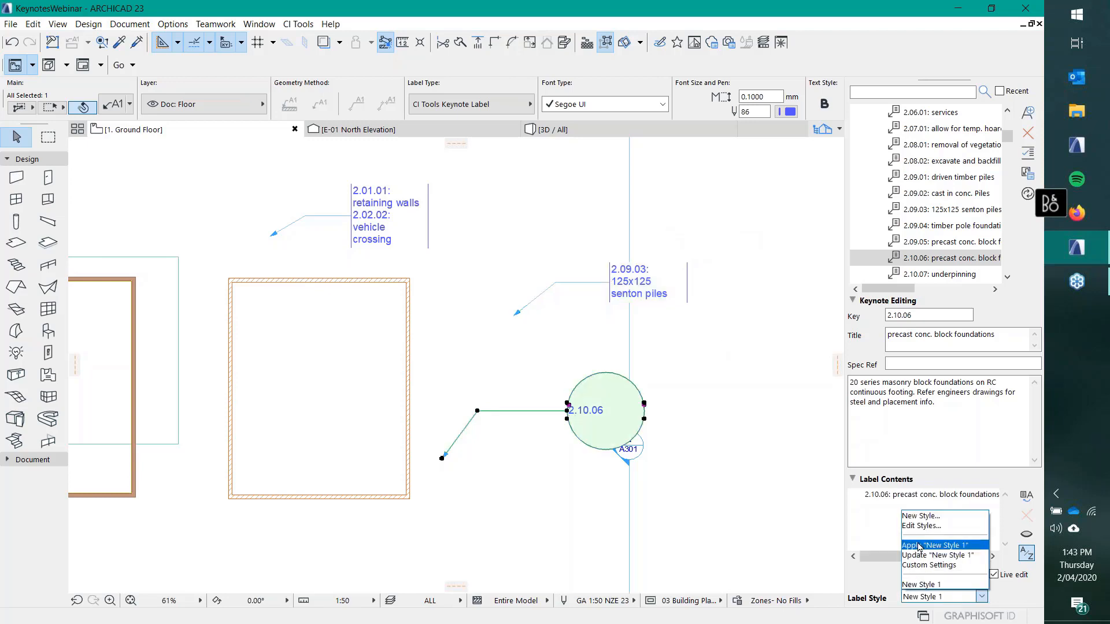
left_click(921, 516)
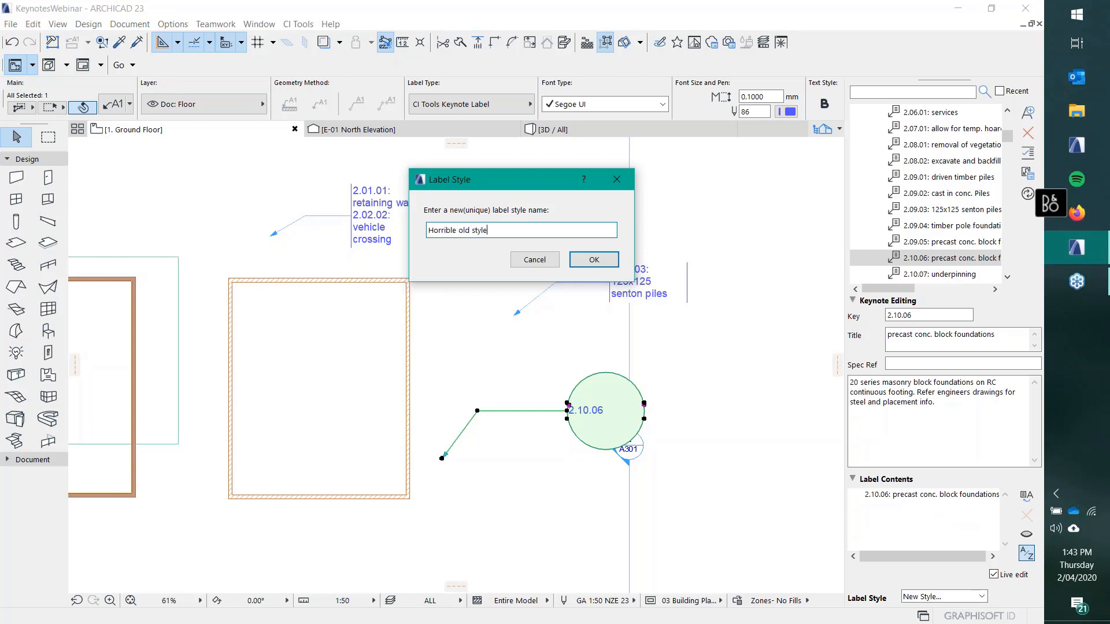
left_click(594, 260)
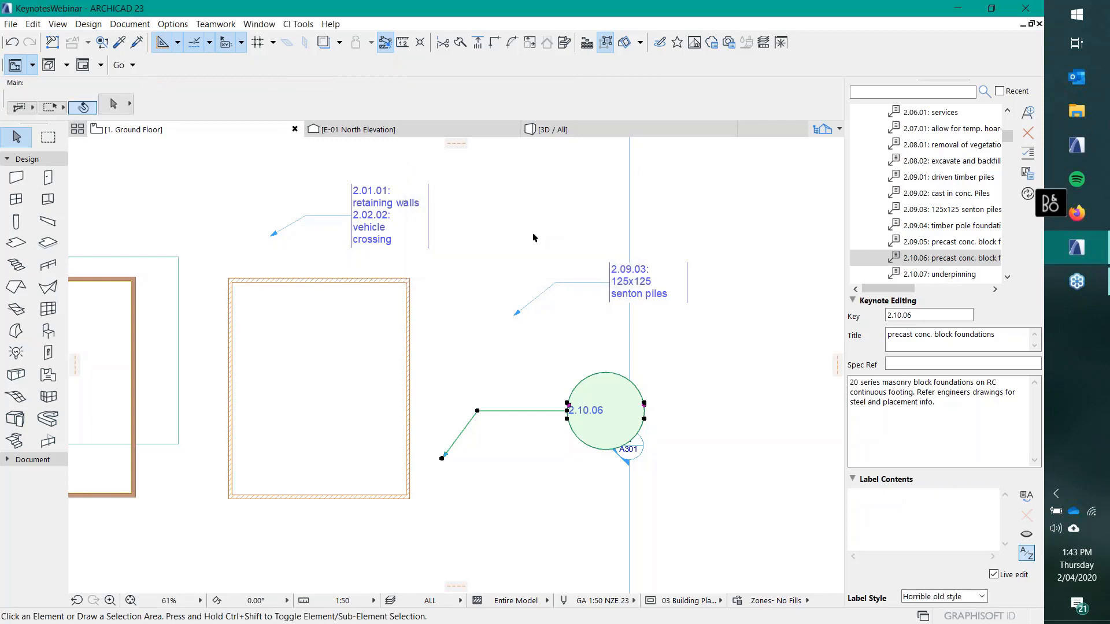
Step: Apply the label style "Horrible old style" to the 2.09.03 senton piles label
left_click(509, 249)
left_click(639, 330)
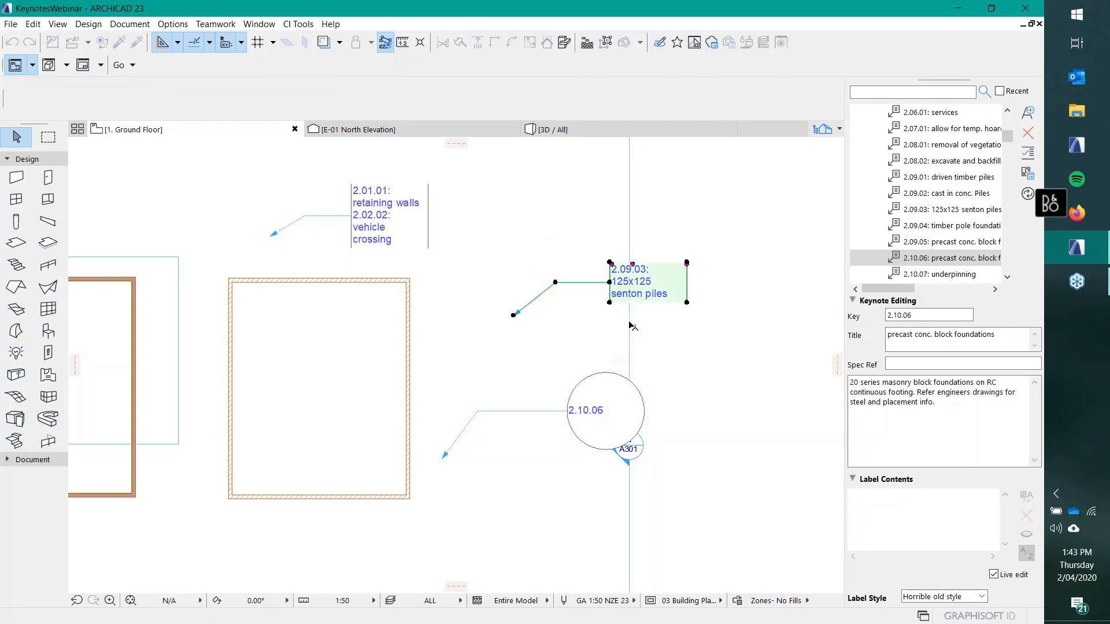
left_click(932, 599)
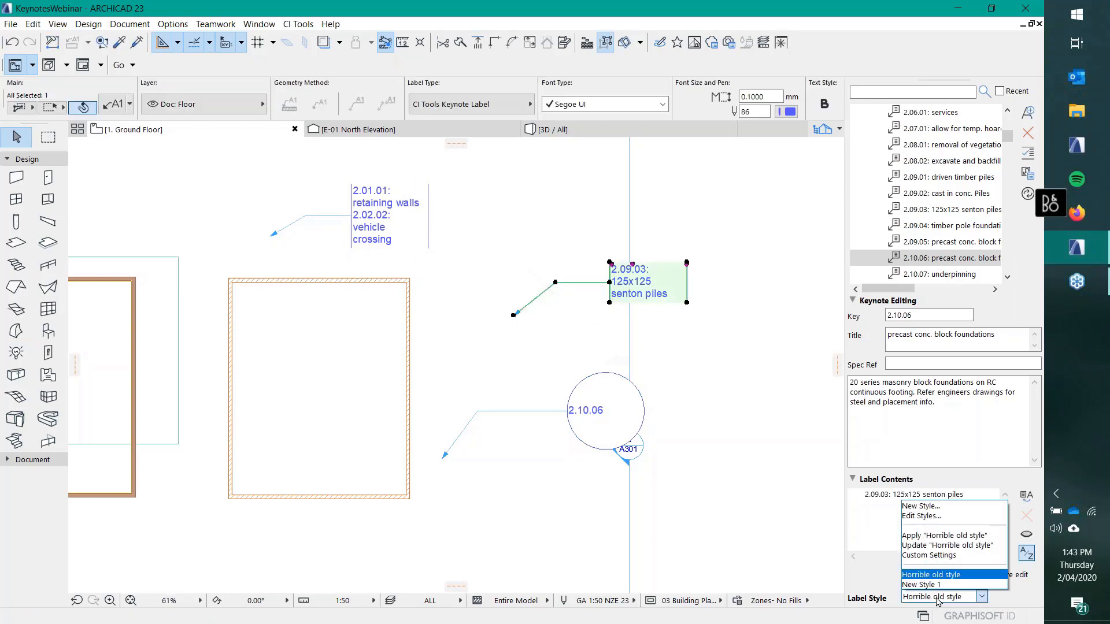
left_click(933, 536)
Step: Make "New Style 1" the current label style and reapply it to the 2.09.03 label
left_click(935, 599)
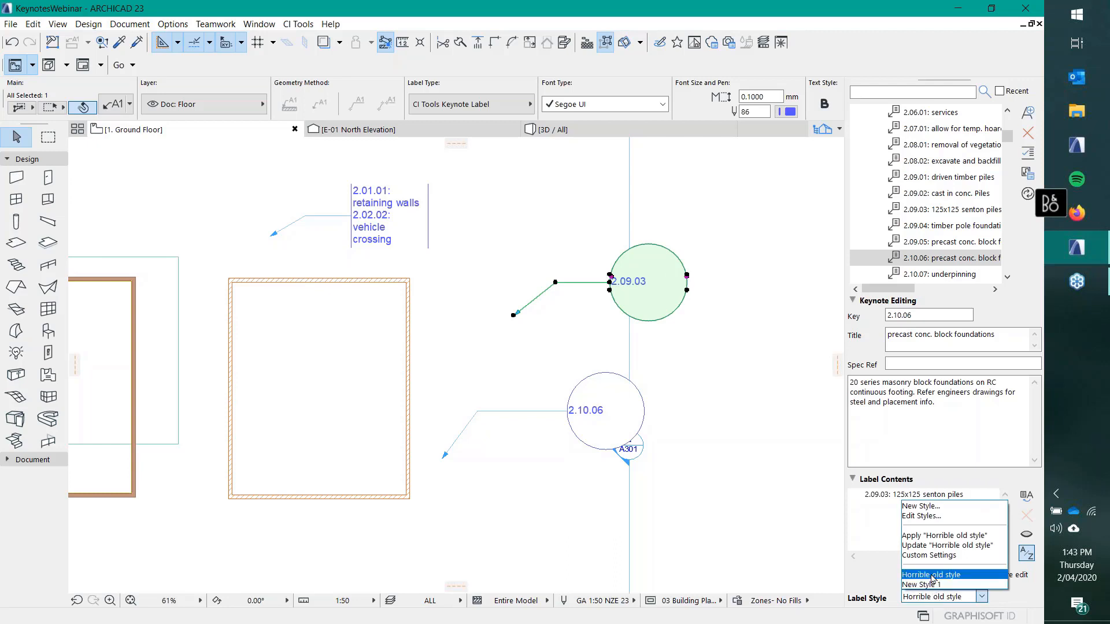
left_click(932, 587)
left_click(940, 598)
left_click(947, 537)
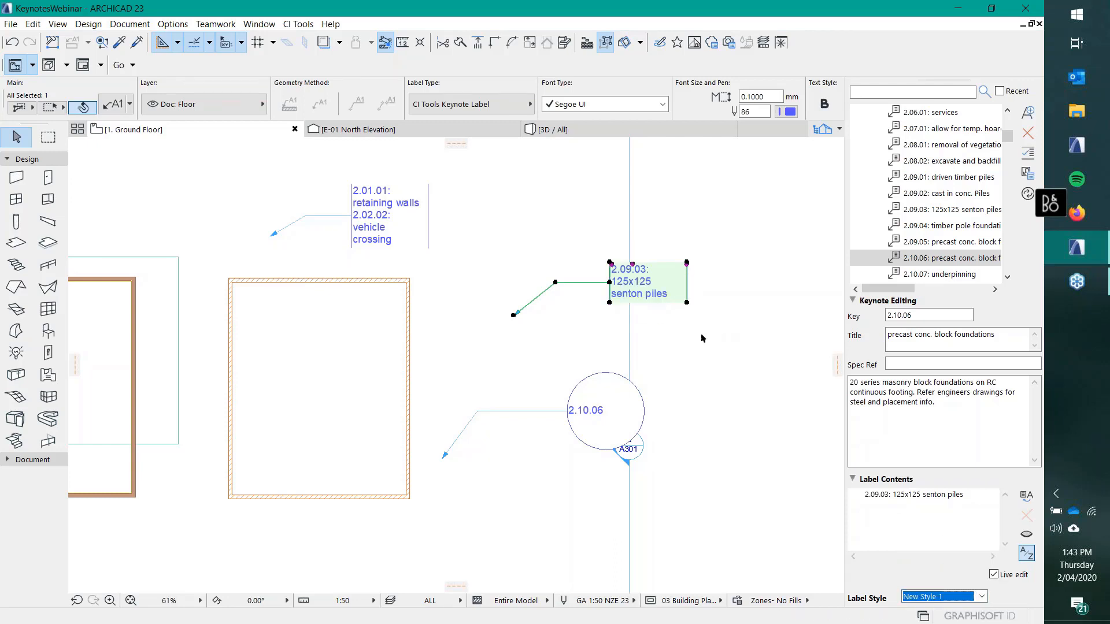
Step: With the 2.10.06 label selected, examine the saved styles in the Label Styles dialog and close it without changes
left_click(576, 406)
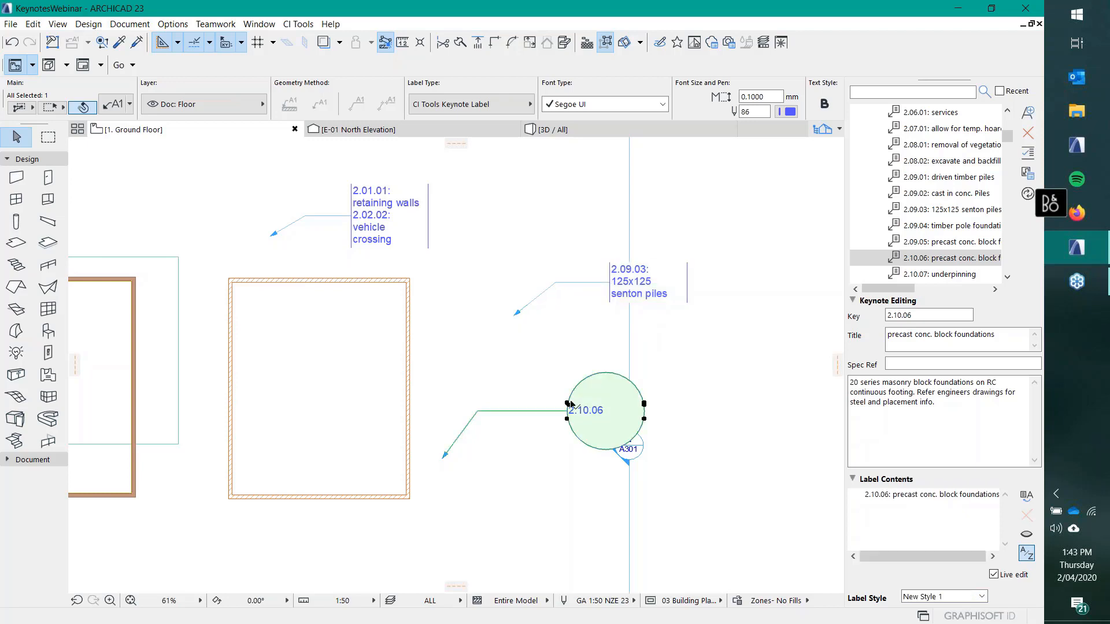
left_click(930, 600)
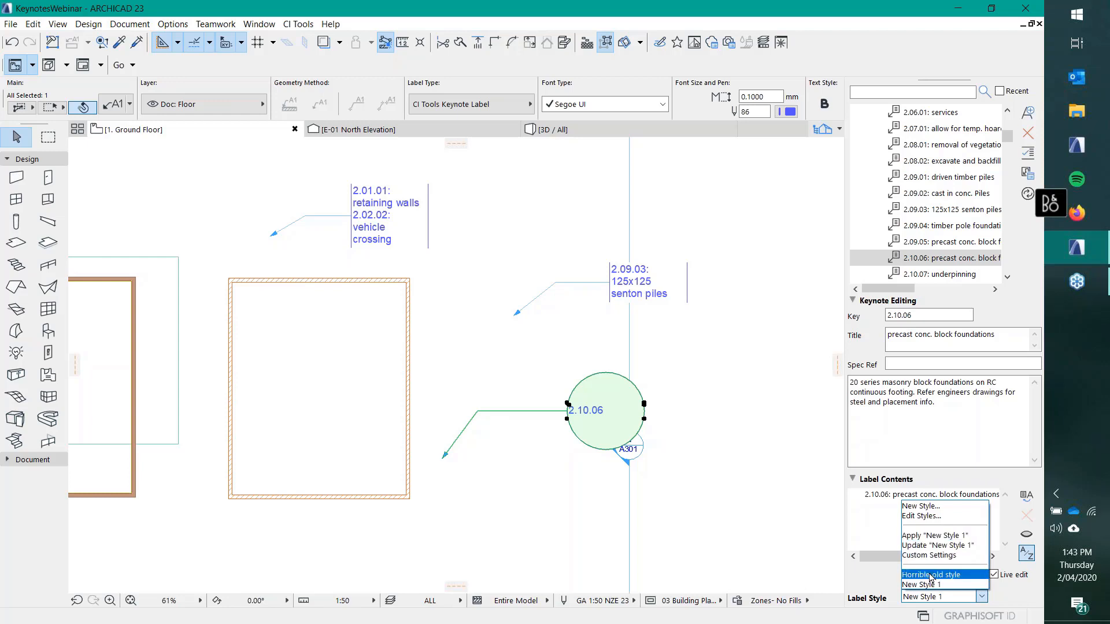
left_click(717, 381)
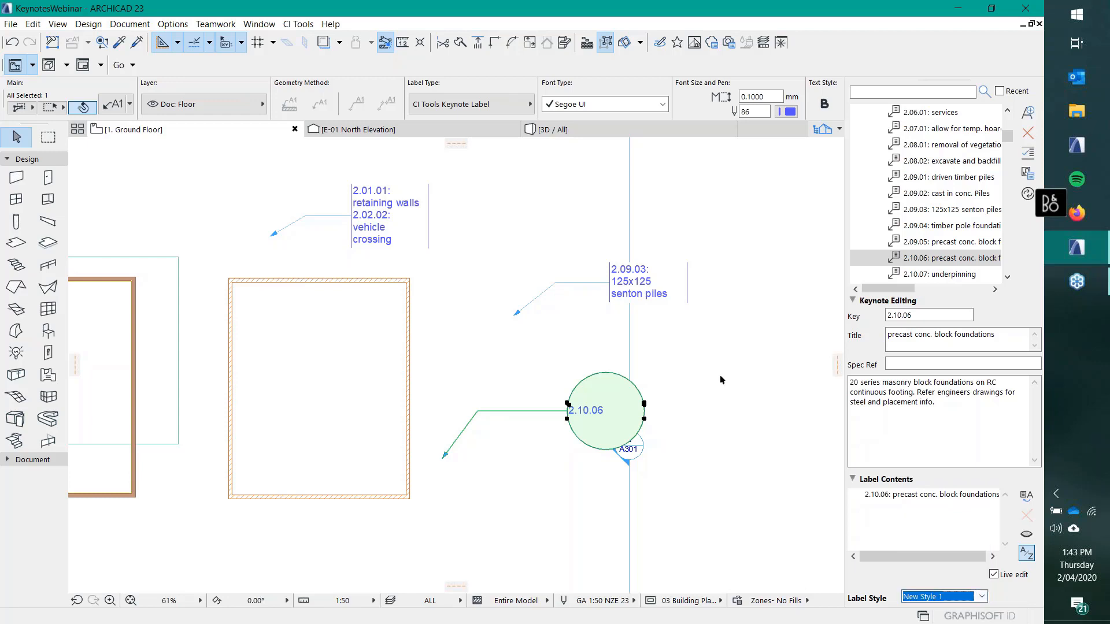
left_click(939, 596)
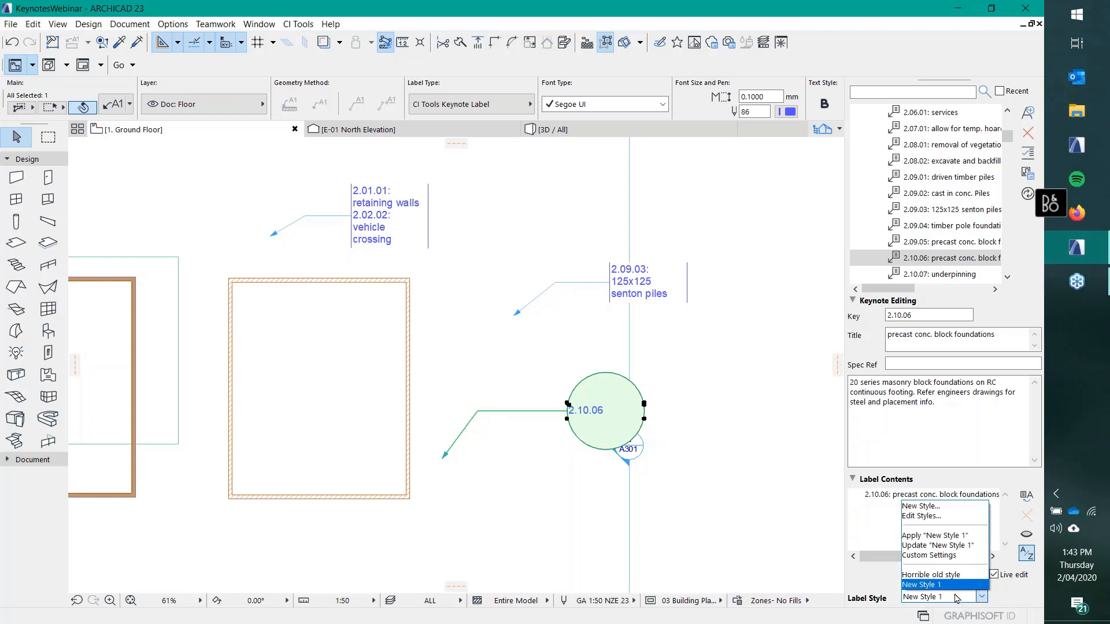
left_click(915, 516)
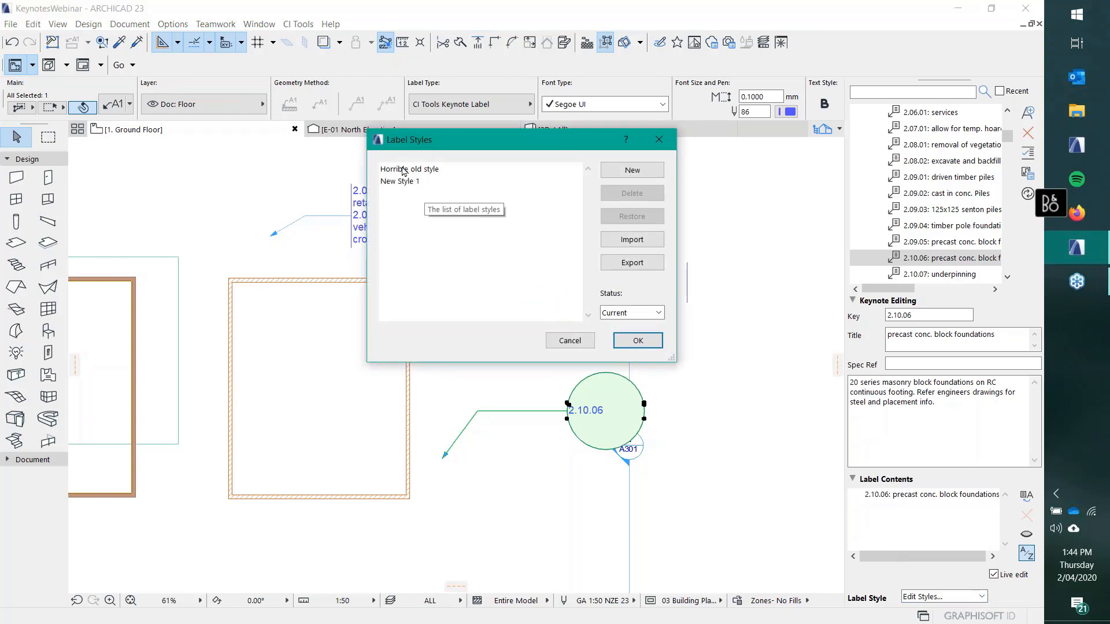
left_click(403, 171)
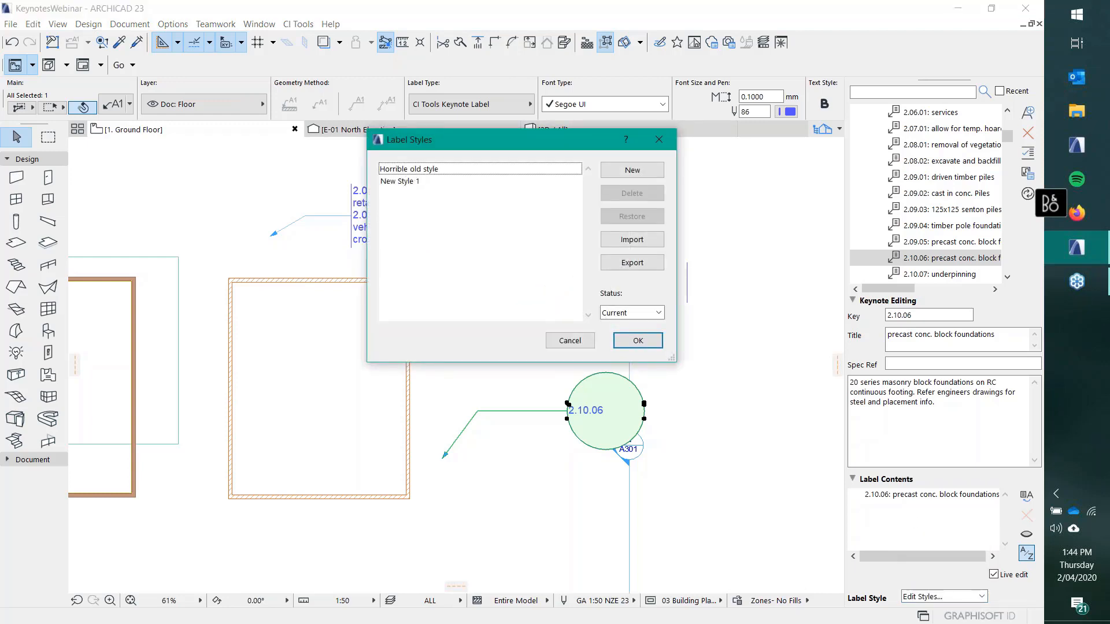
left_click(417, 182)
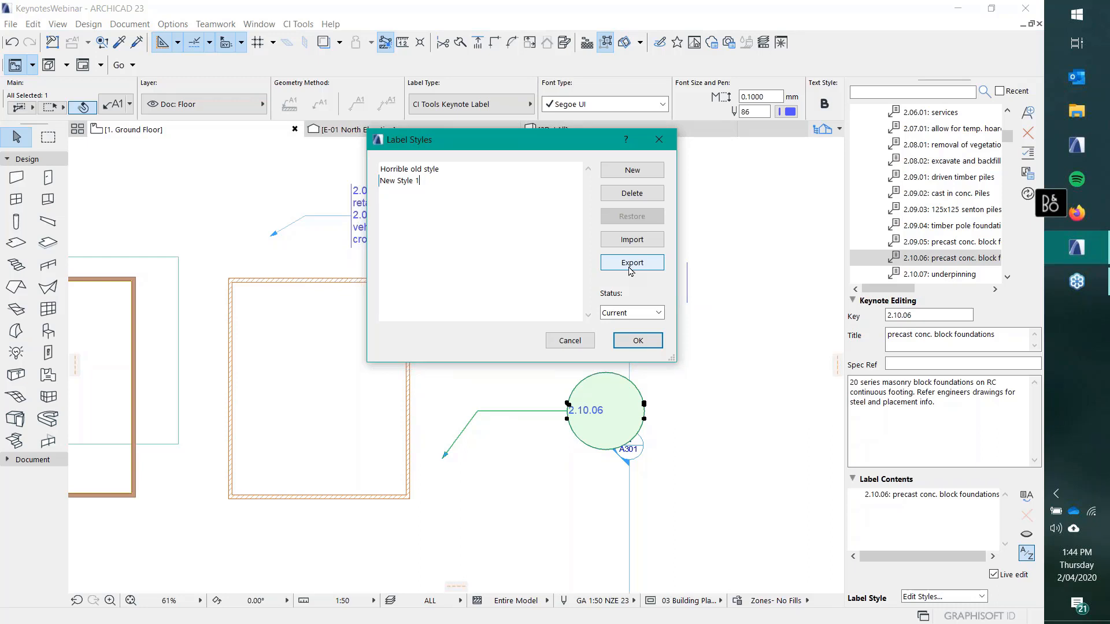
left_click(575, 343)
Step: Apply "New Style 1" to the 2.10.06 precast conc. block foundations label and deselect it
scroll(532, 375, "down", 2)
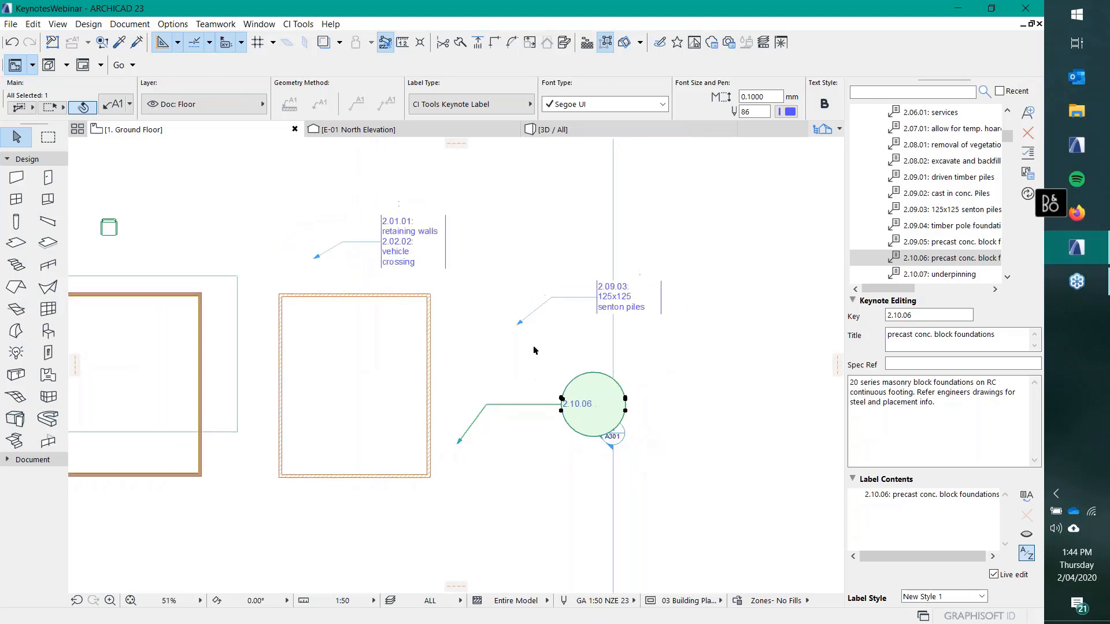
left_click(538, 368)
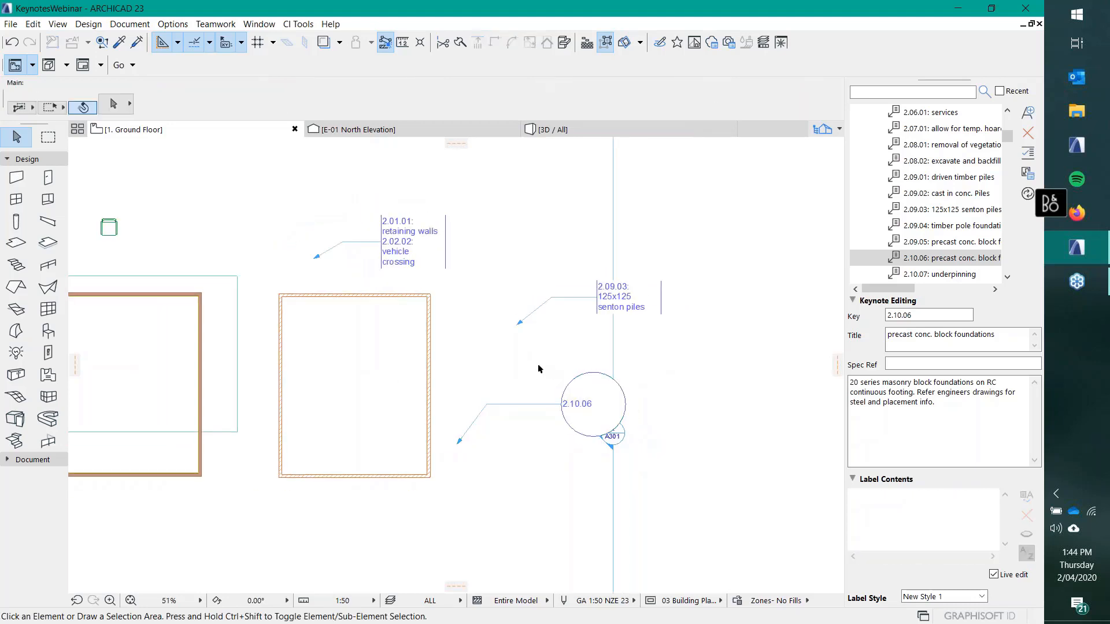
left_click(577, 404)
left_click(949, 599)
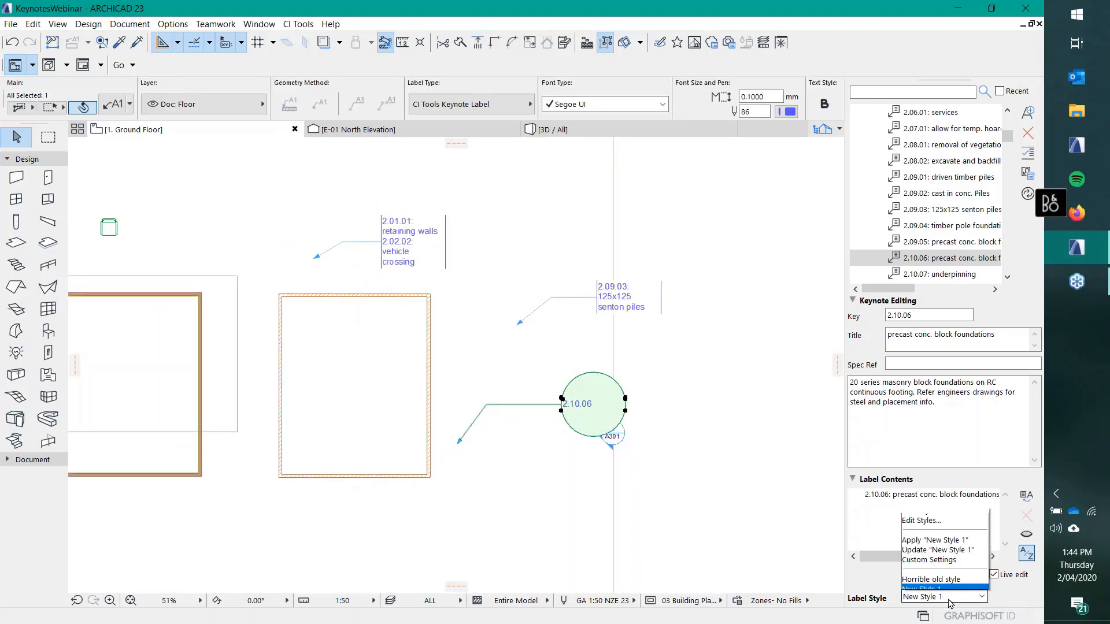
left_click(935, 540)
left_click(485, 364)
middle_click_drag(485, 364, 585, 354)
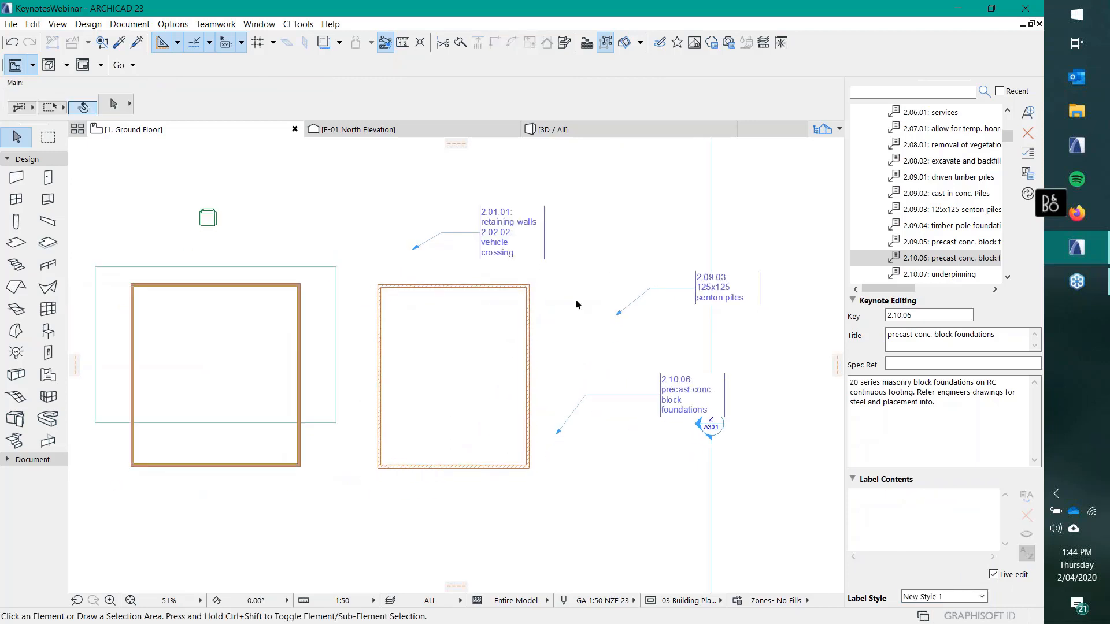
Step: Attach keynote 3.01.01 Internal Walls to the armchair object above the brown rectangle and deselect it
middle_click_drag(501, 267, 576, 336)
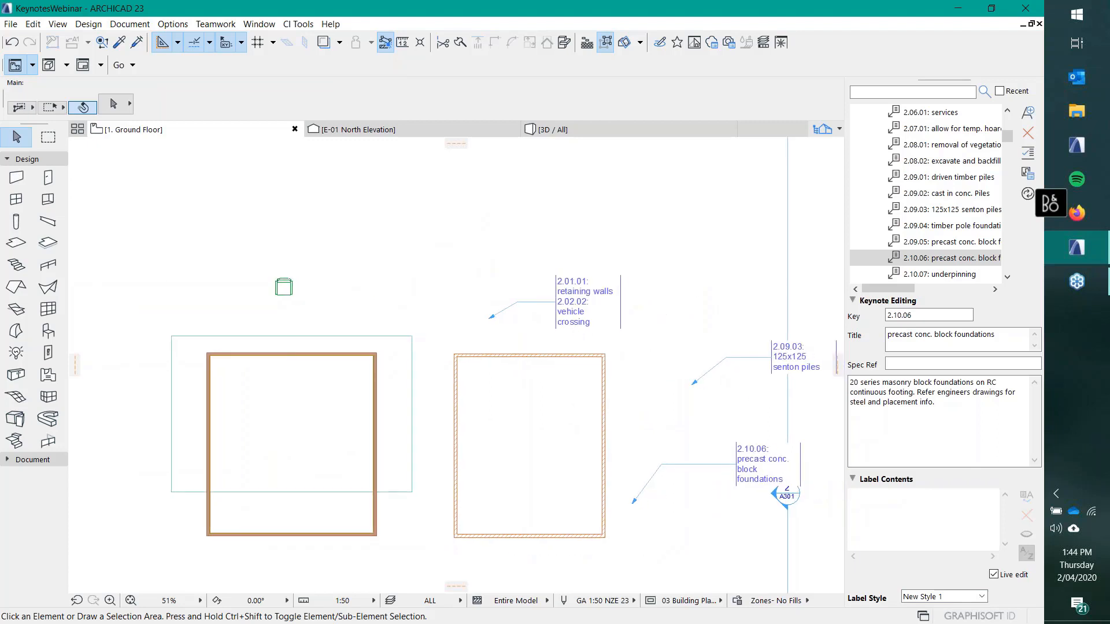
left_click_drag(262, 270, 328, 317)
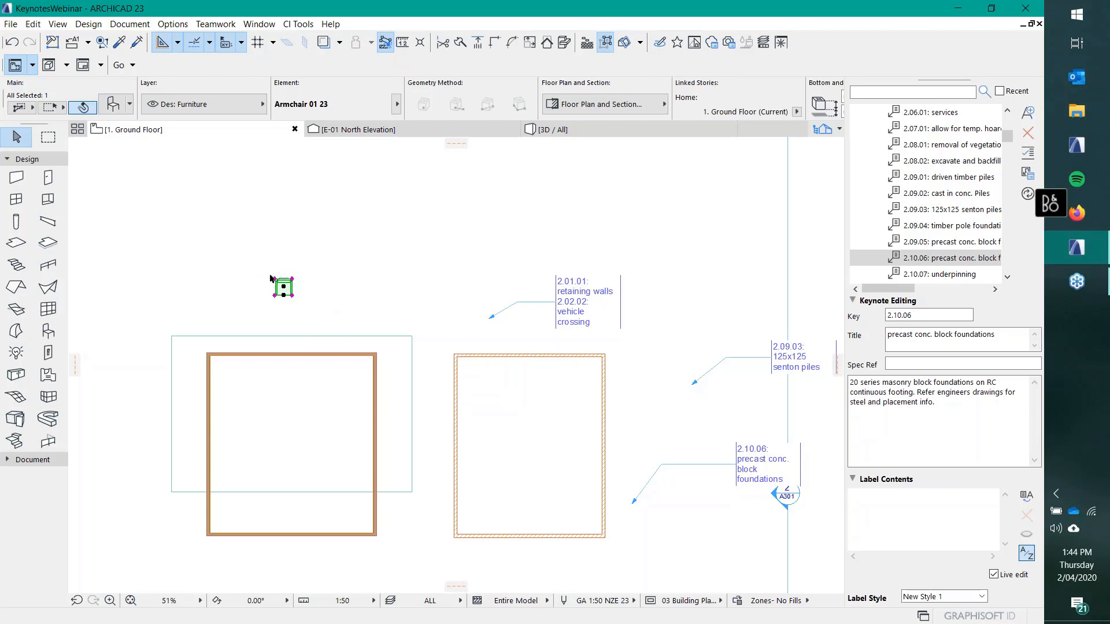
mouse_move(1010, 135)
left_mouse_down()
mouse_move(1011, 150)
mouse_move(1009, 141)
left_mouse_up()
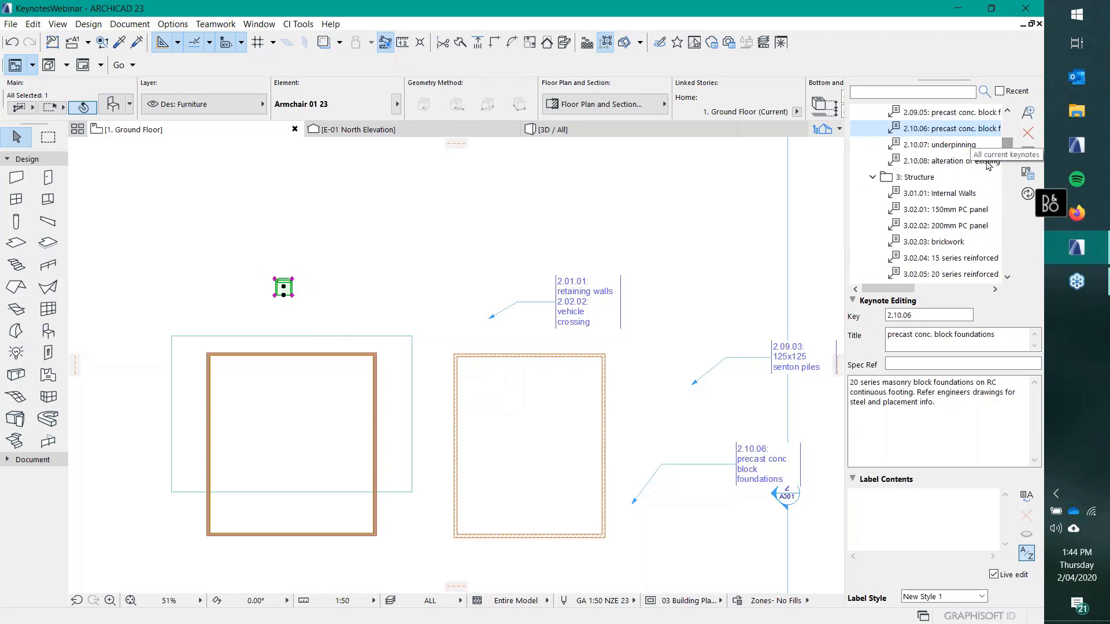
double_click(919, 195)
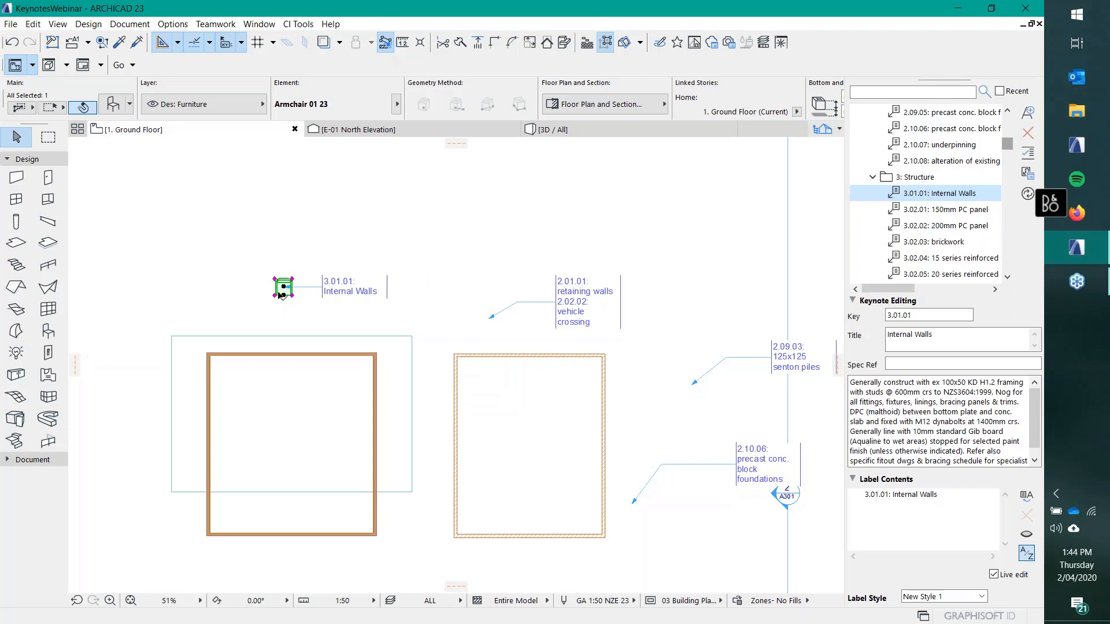
left_click(337, 232)
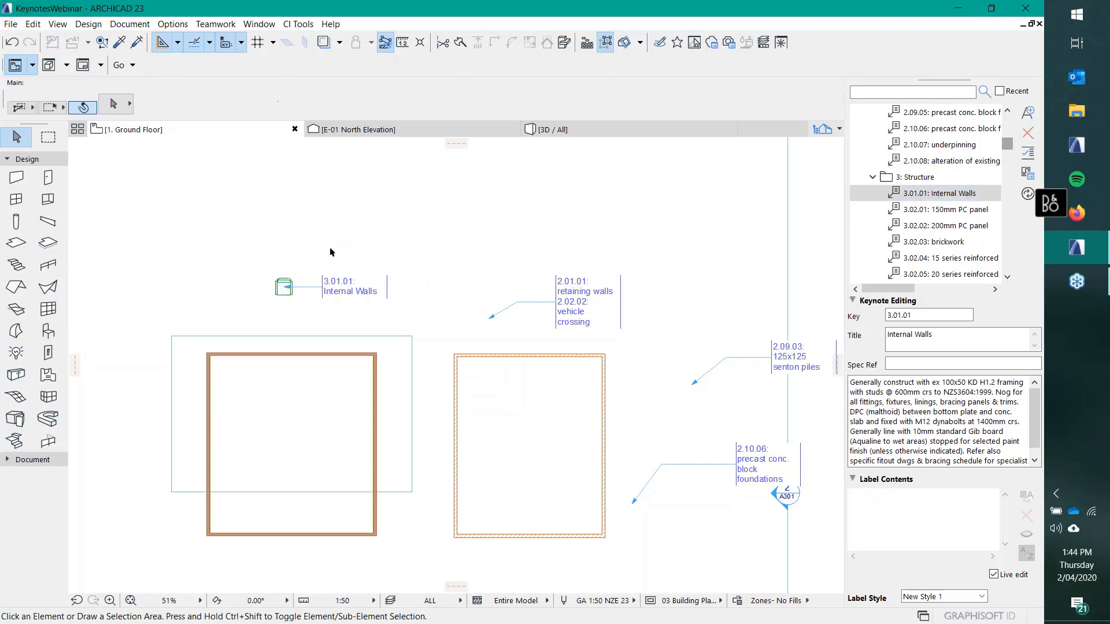
Step: Add keynote 3.02.02 200mm PC panel to the armchair object's keynotes and deselect the armchair
left_click(322, 287)
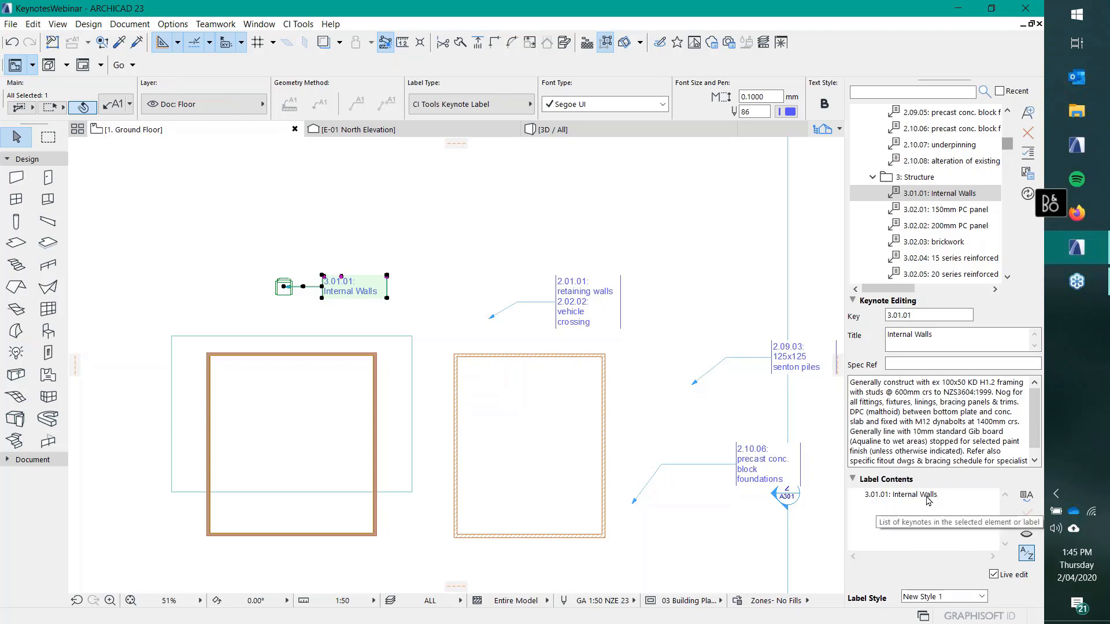
left_click(263, 242)
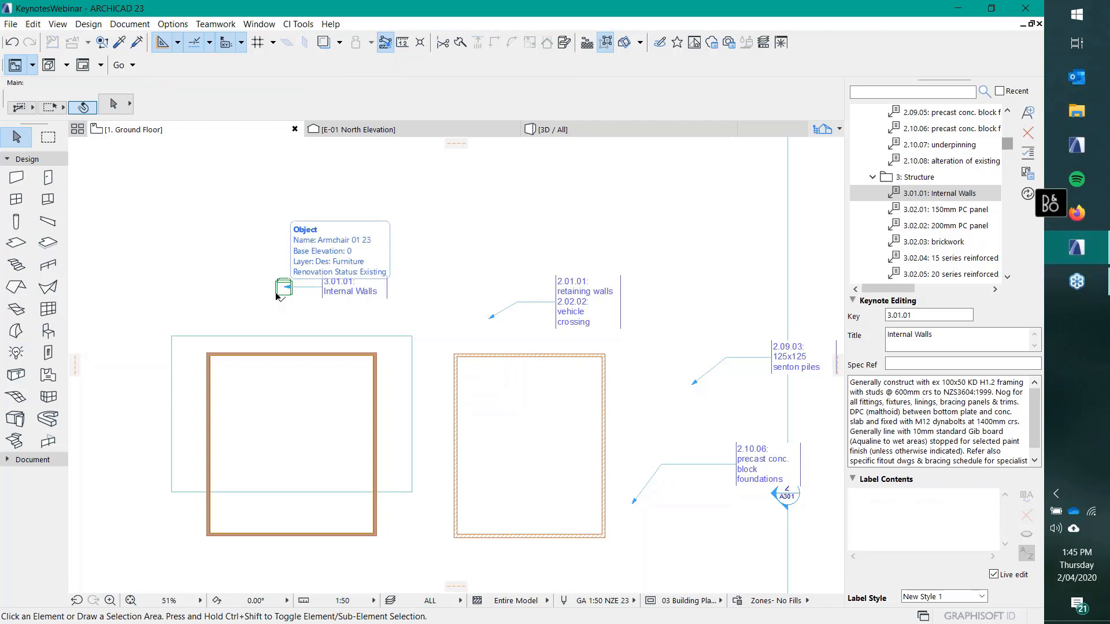
left_click(327, 292)
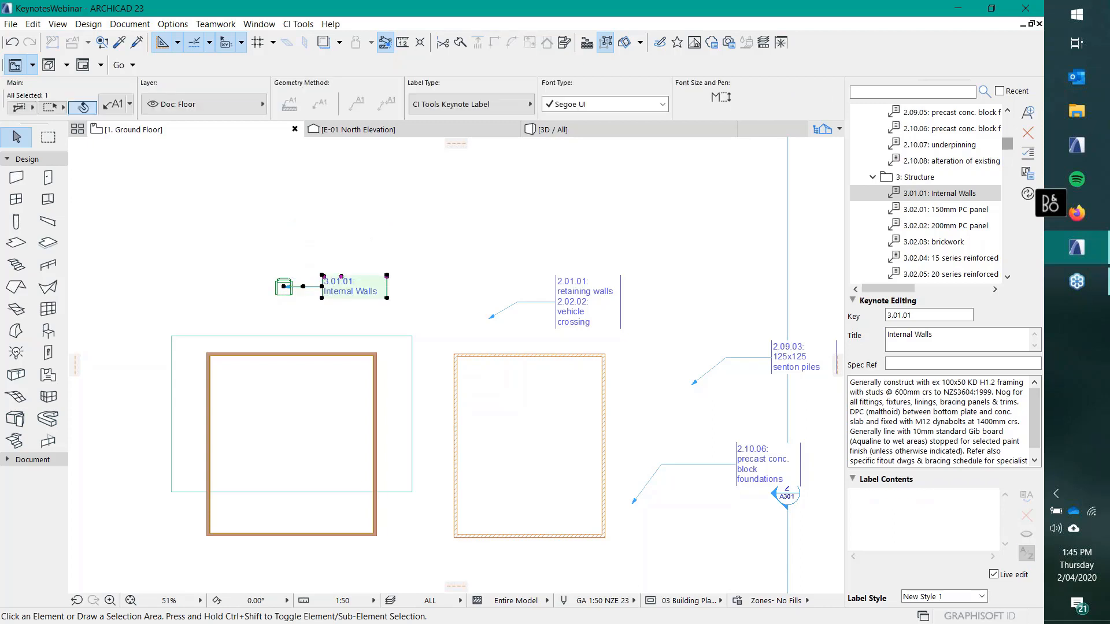
left_click(283, 286)
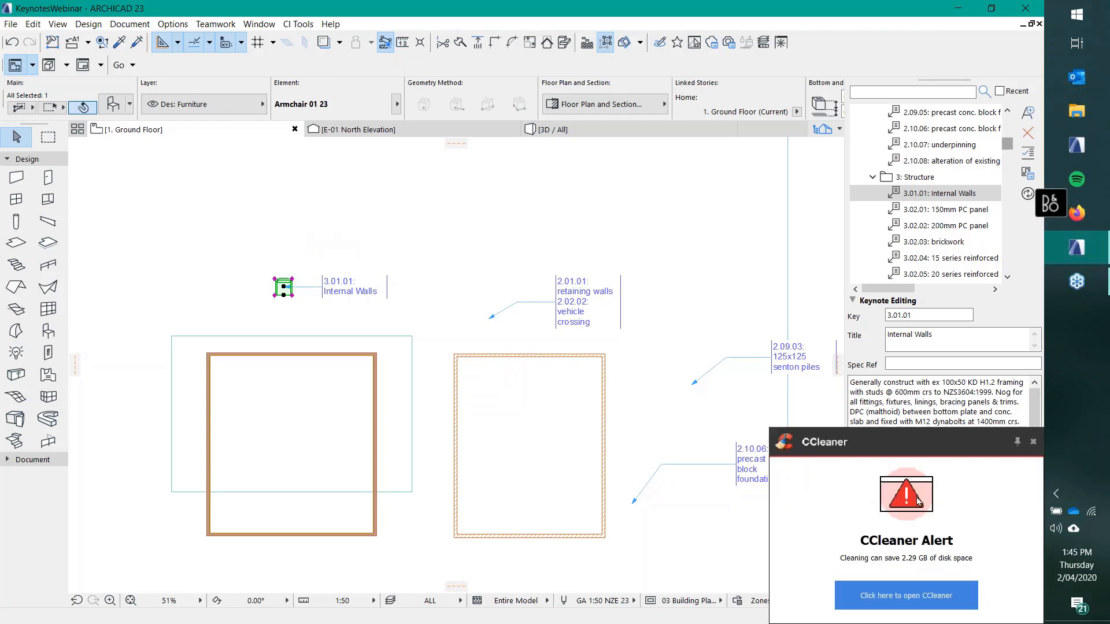
left_click(1033, 441)
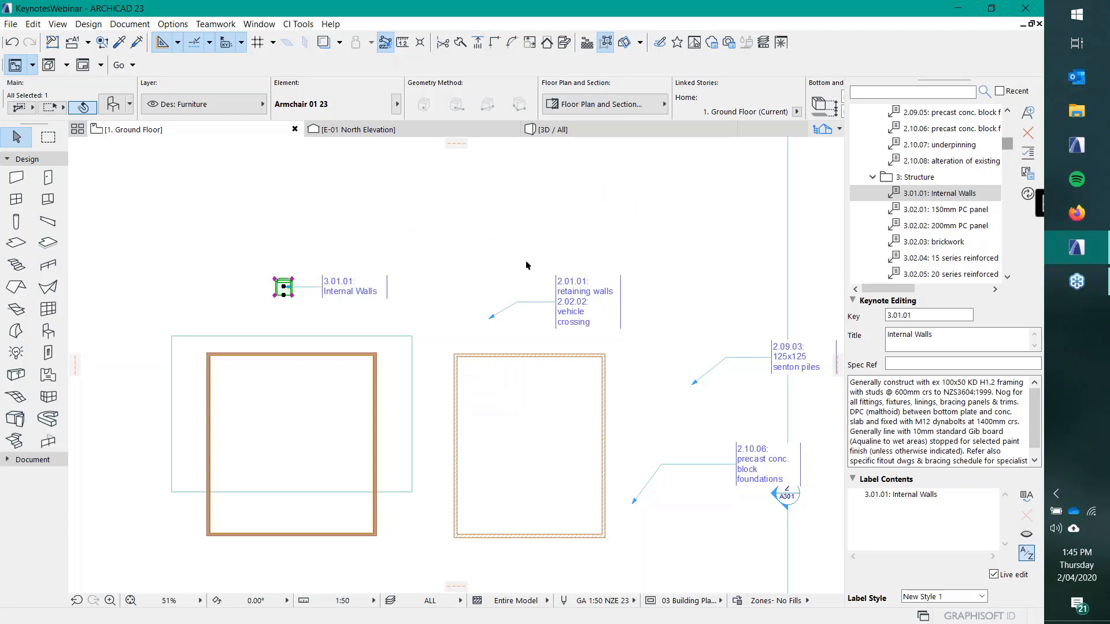
double_click(920, 227)
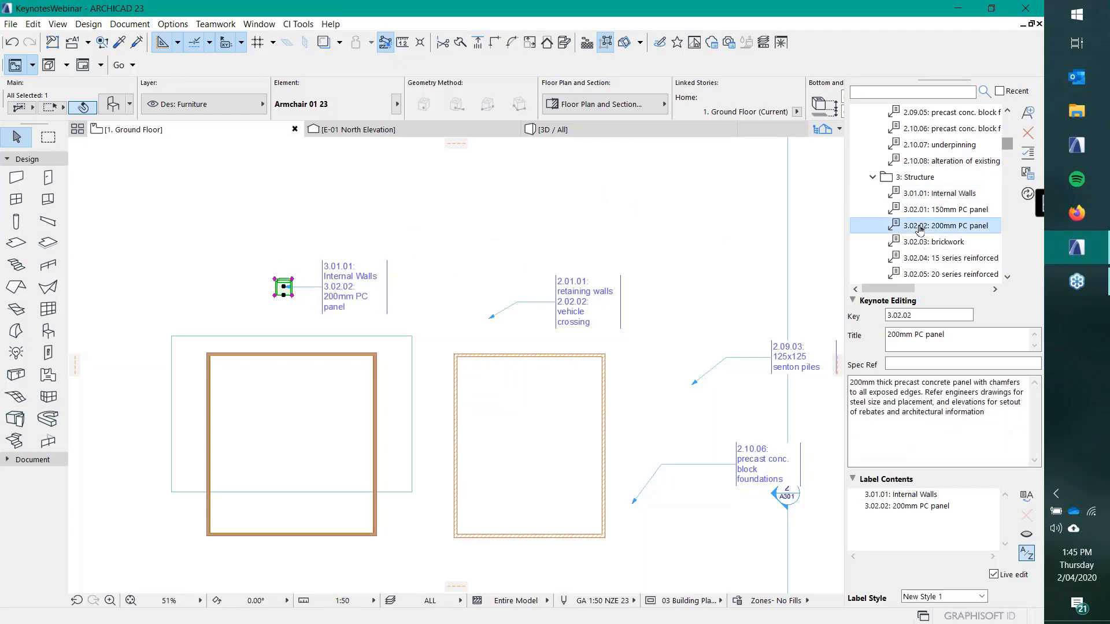
left_click(937, 507)
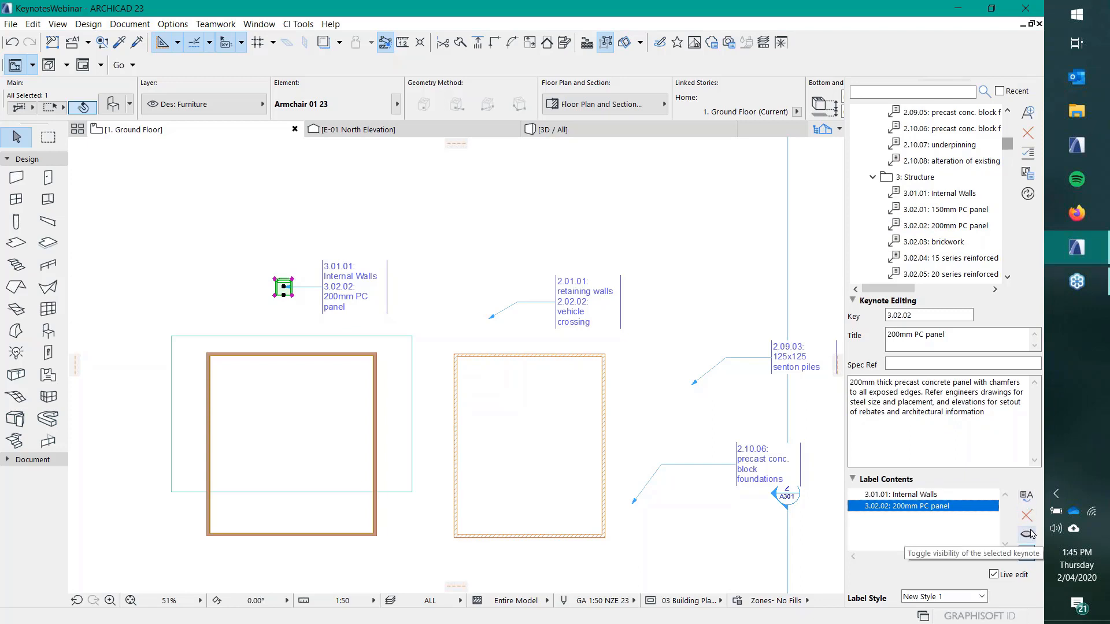
left_click(456, 249)
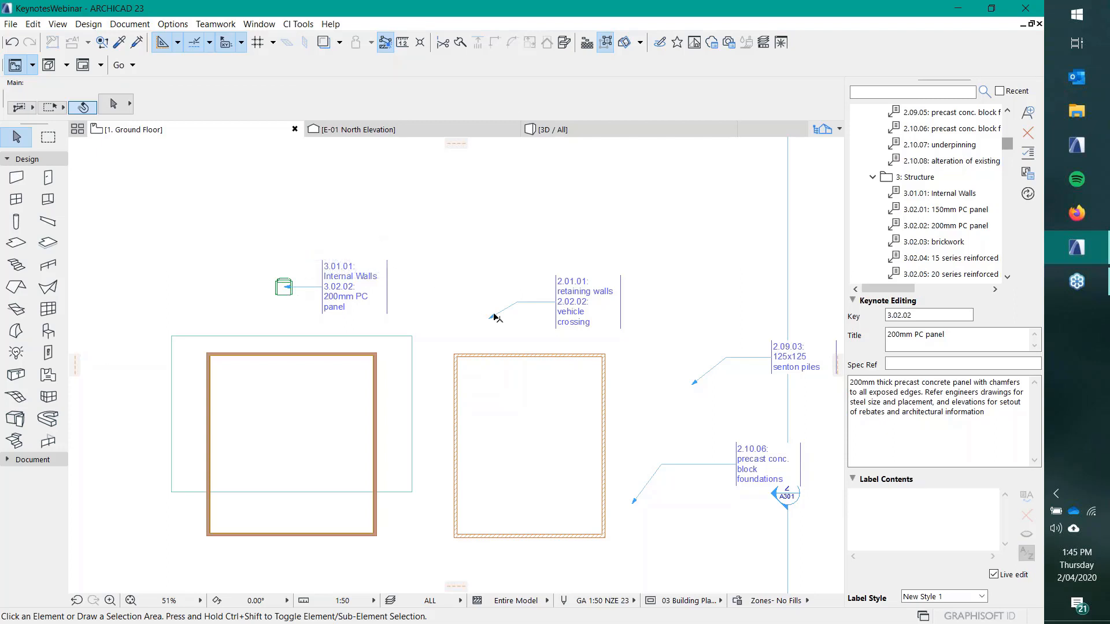
Step: Attach keynote 3.02.03 brickwork to the Brick building material through the attribute keynotes in the Keynotes Manager
mouse_move(373, 129)
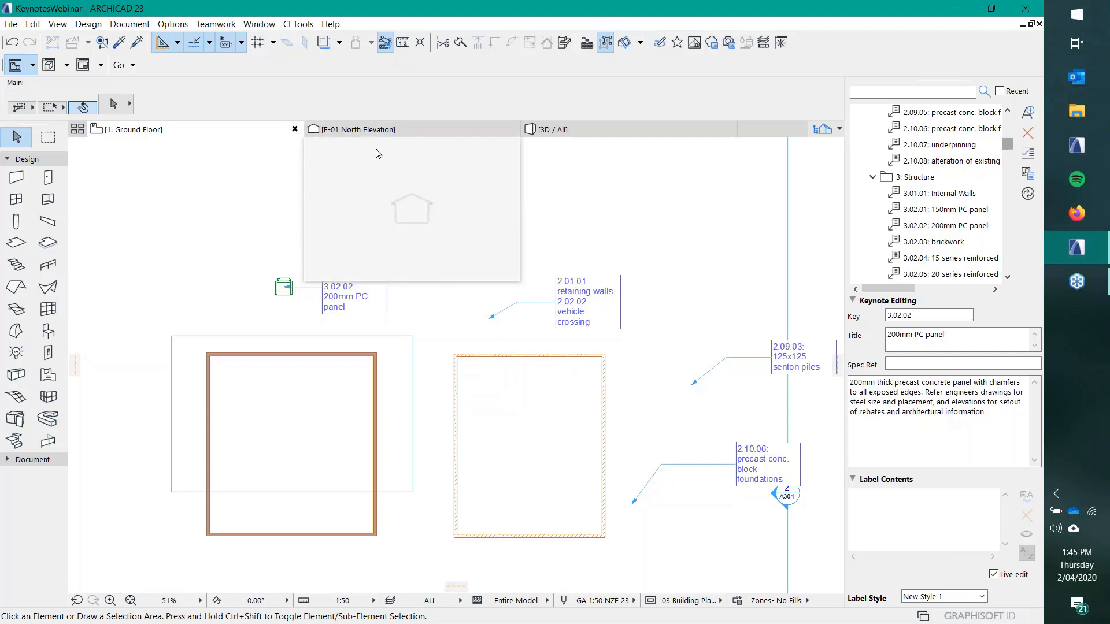
left_click(1029, 175)
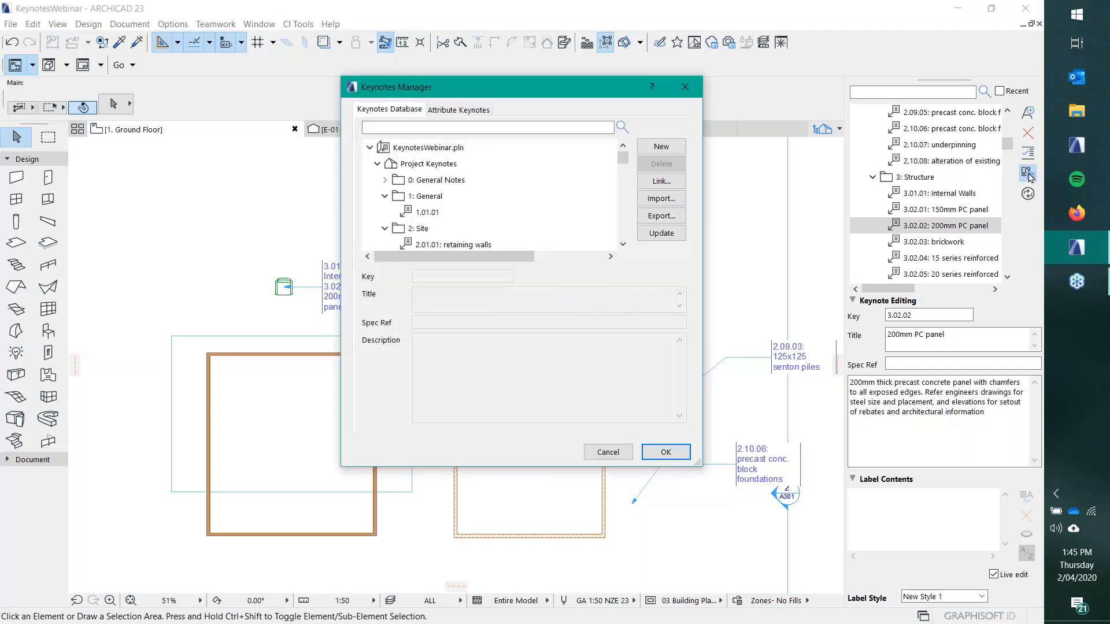
left_click(458, 115)
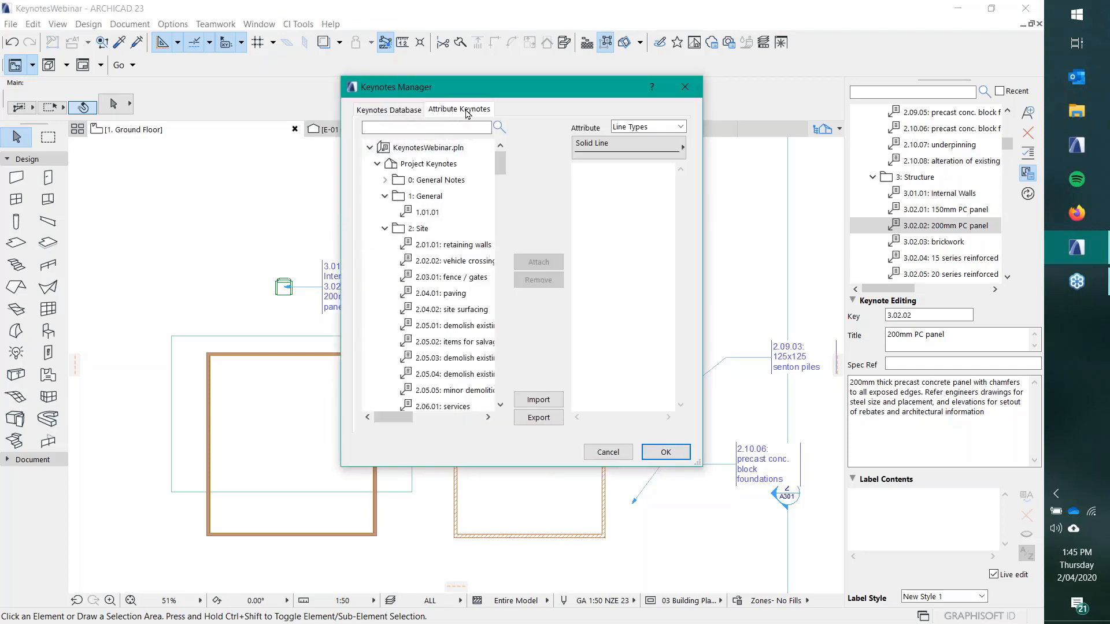
left_click(624, 148)
left_click(642, 146)
left_click(646, 127)
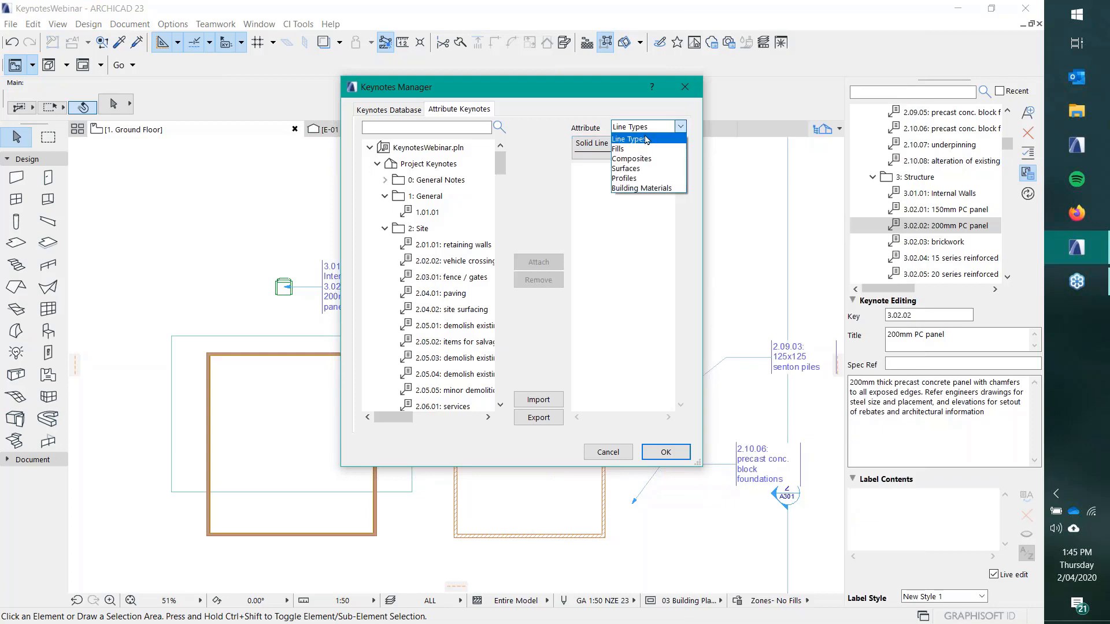
left_click(644, 188)
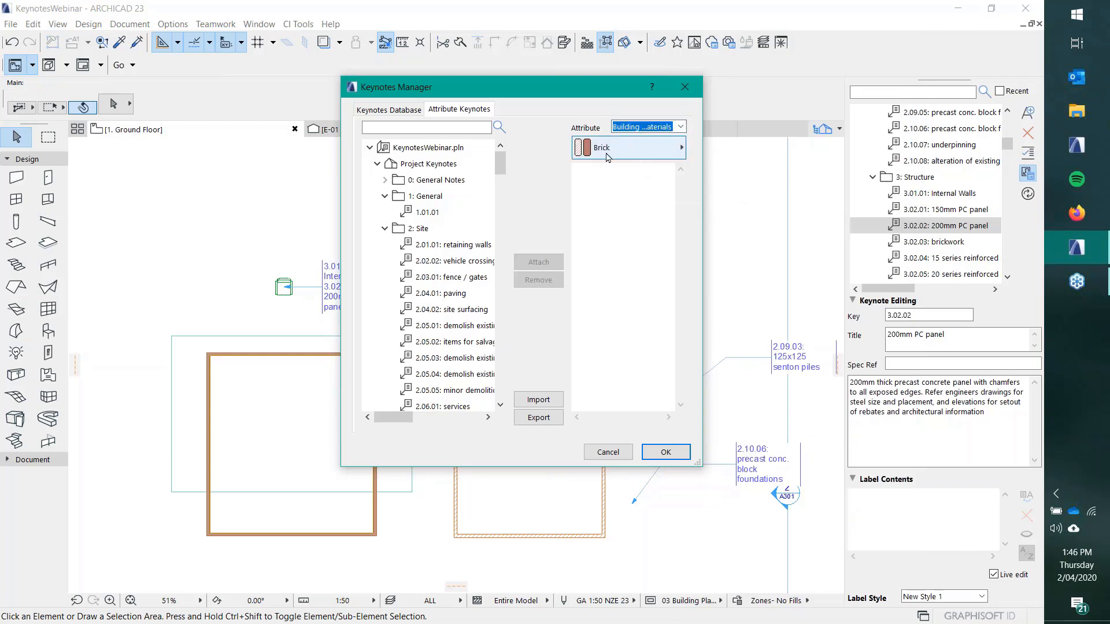
left_click_drag(500, 163, 503, 204)
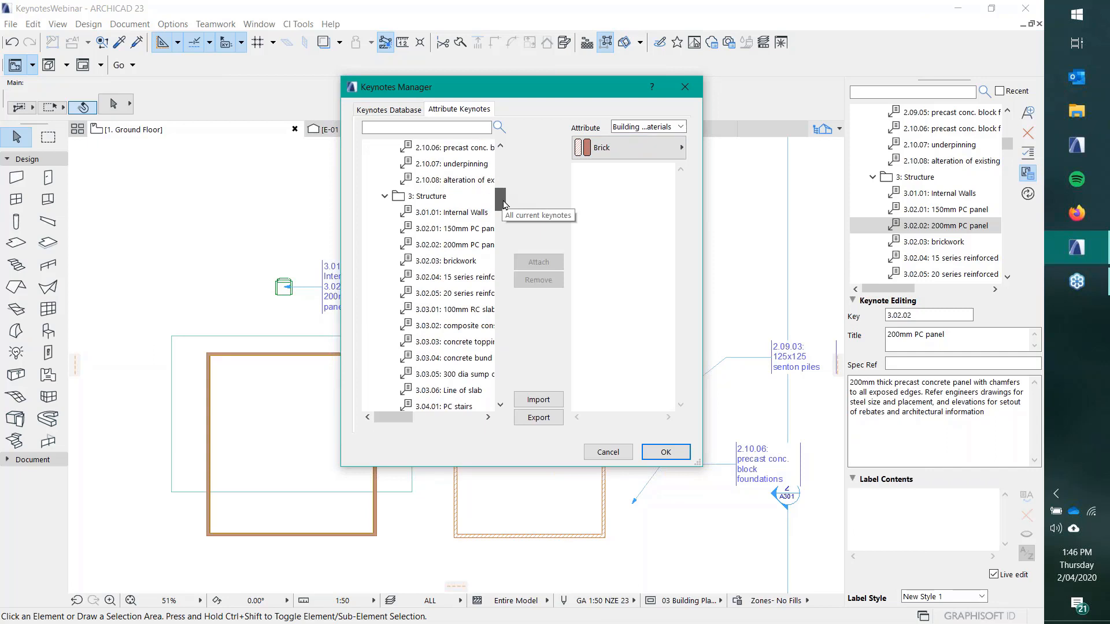
left_click(428, 261)
left_click(538, 264)
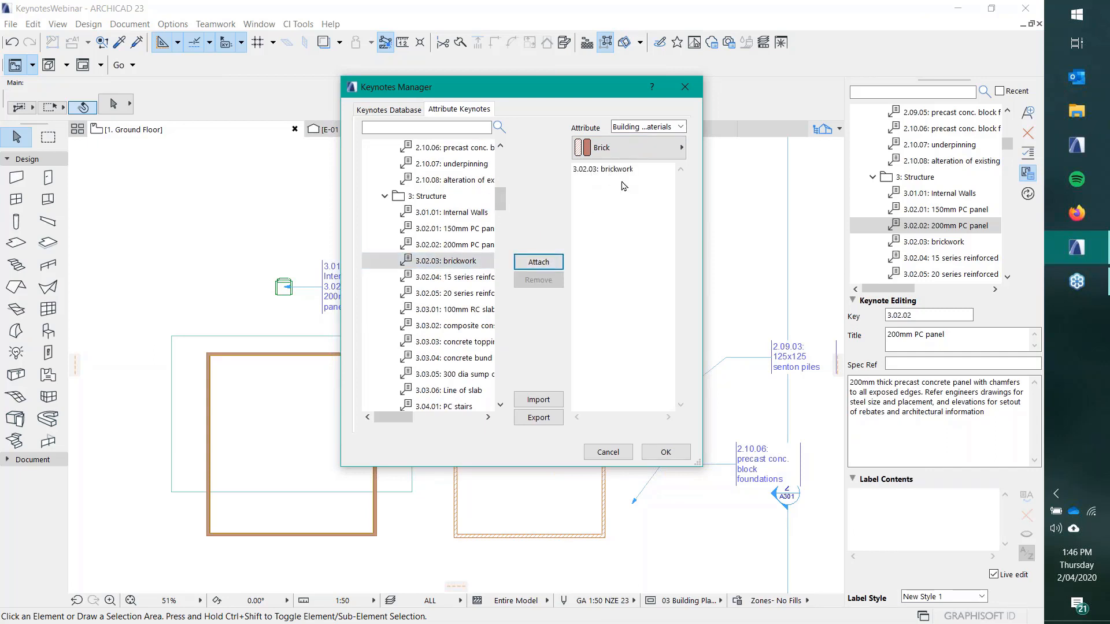
left_click(664, 453)
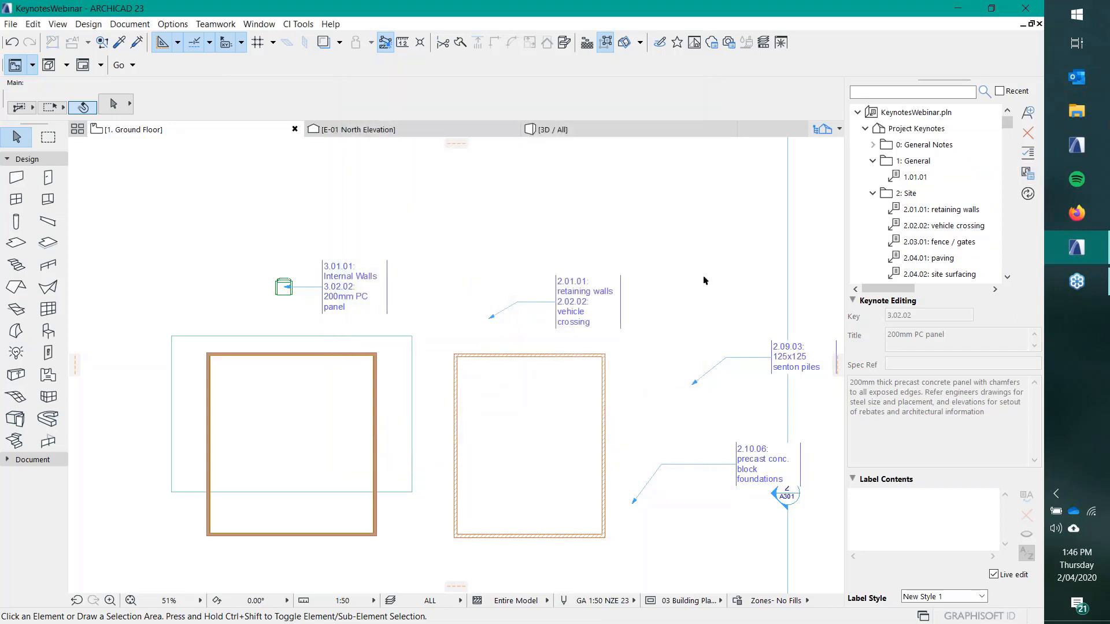
Step: Change the right wall of the hatched rectangle to a basic structure with the Brick building material and deselect it
middle_click_drag(626, 366, 575, 324)
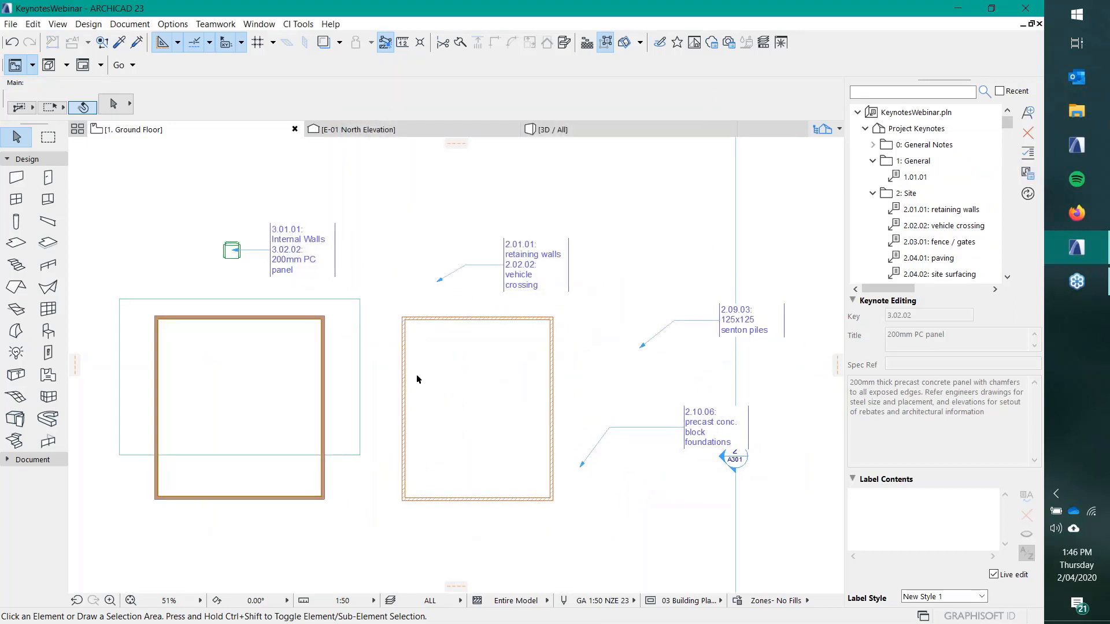
left_click(551, 371)
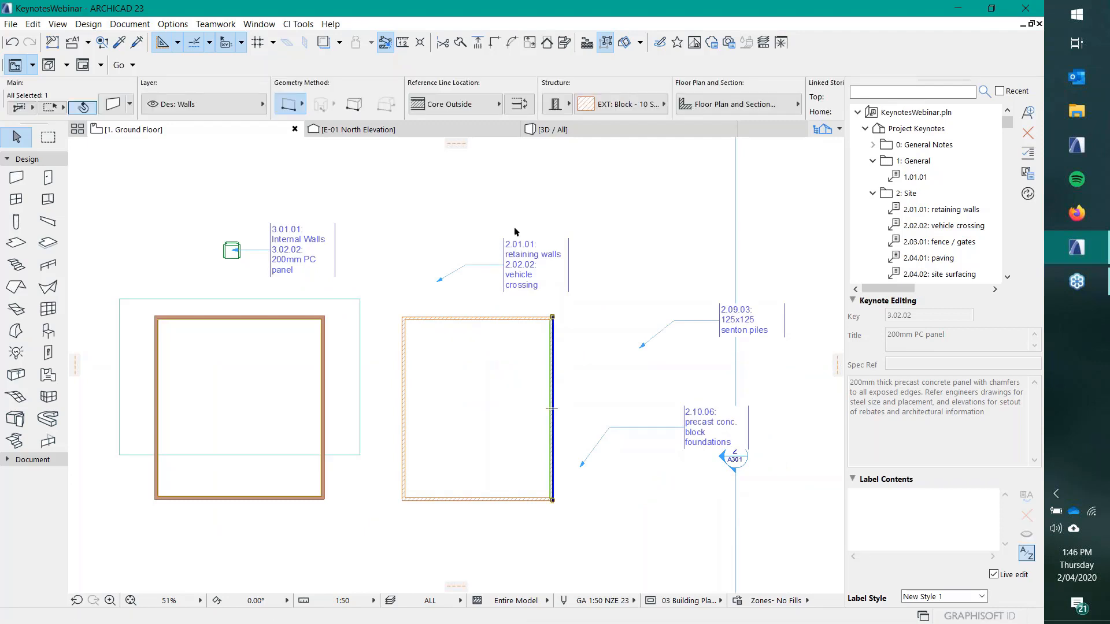
left_click(569, 109)
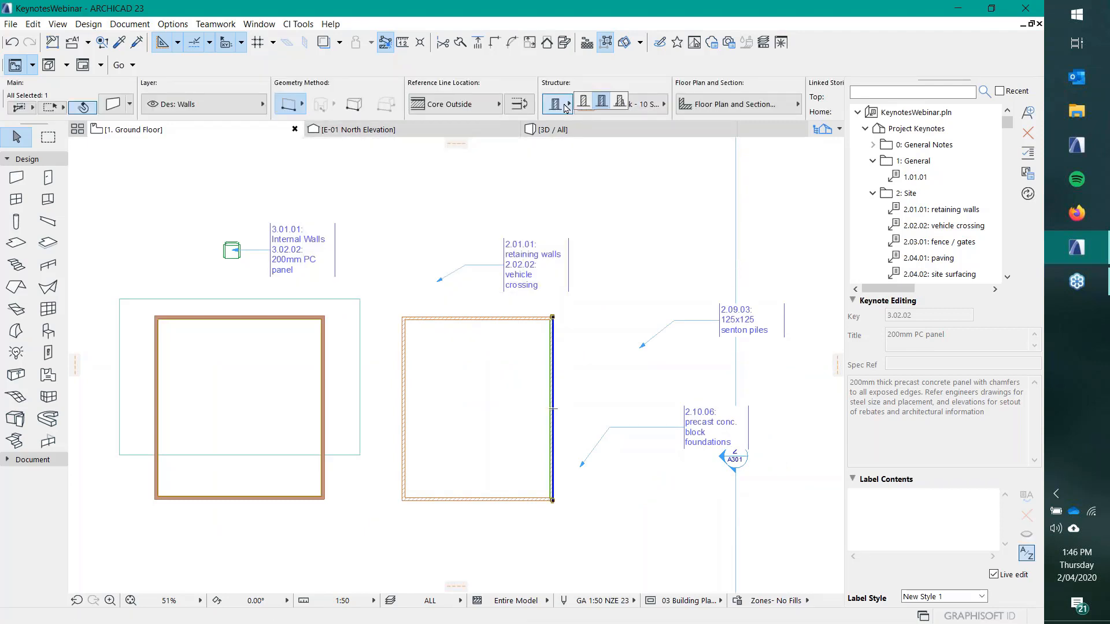
left_click(581, 109)
left_click(607, 104)
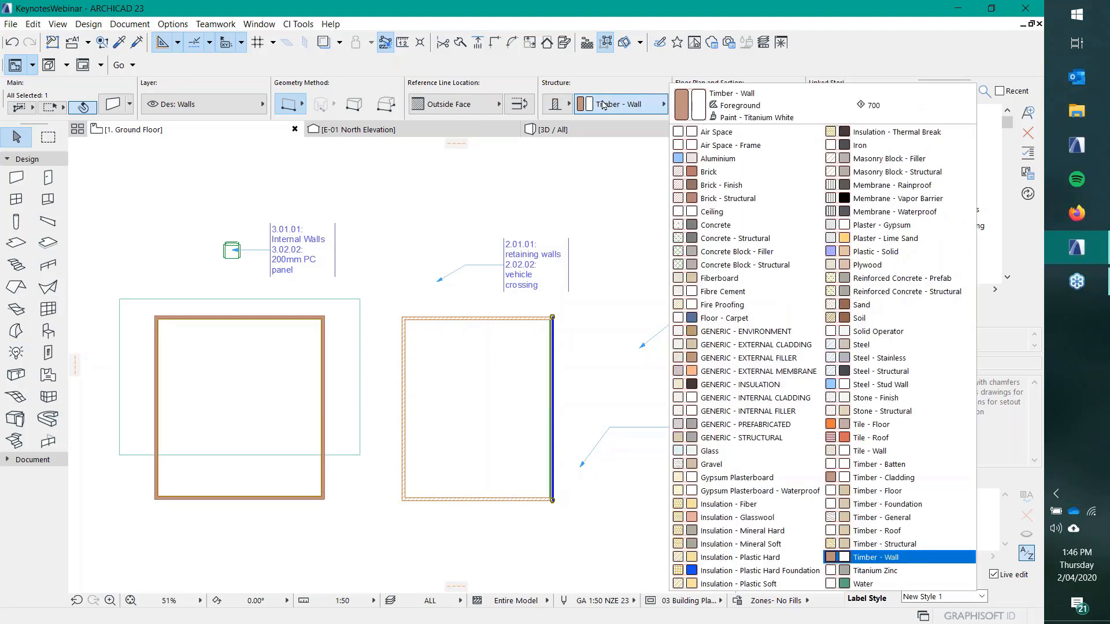
left_click(717, 173)
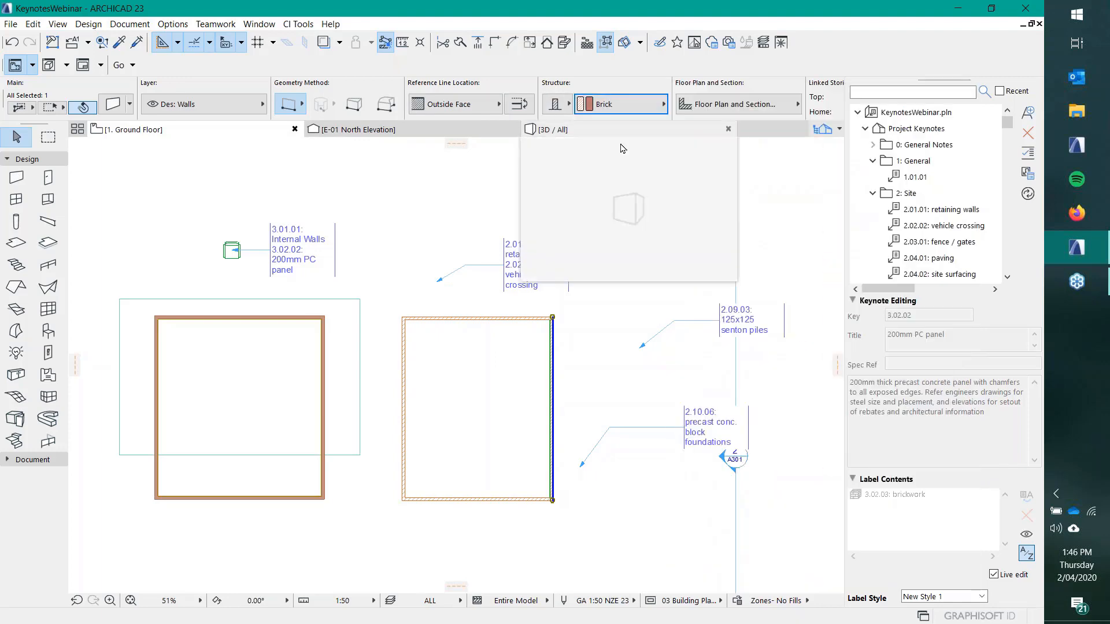
key("Escape")
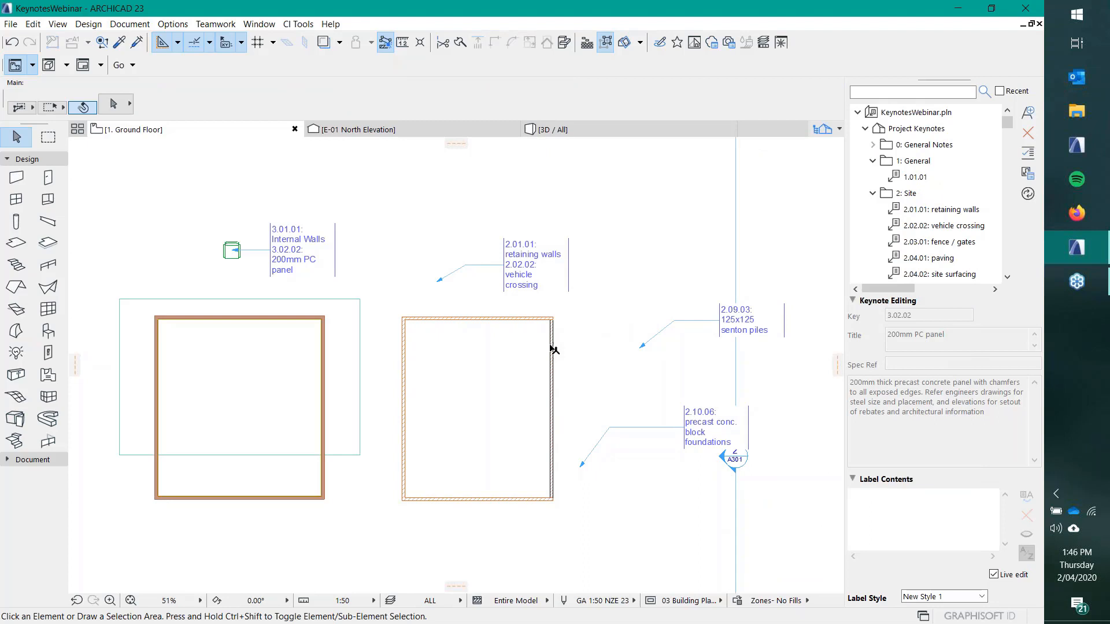
Step: Check the upper block wall for attached keynotes, and show the brick wall's inherited 3.02.03 brickwork keynote as a label on the plan
left_click(509, 319)
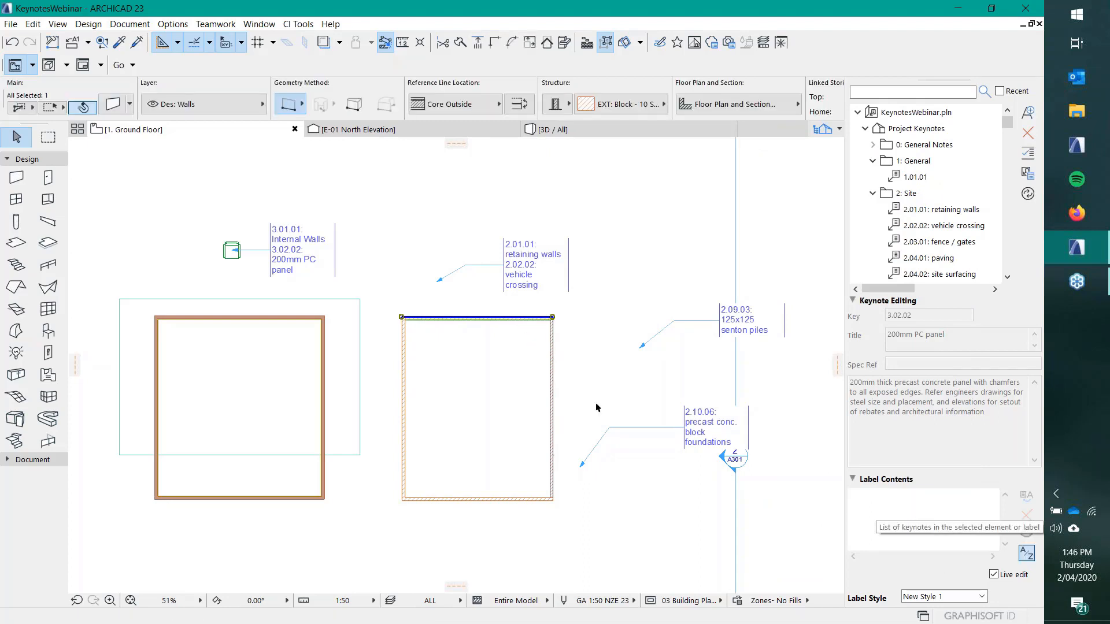
left_click(551, 350)
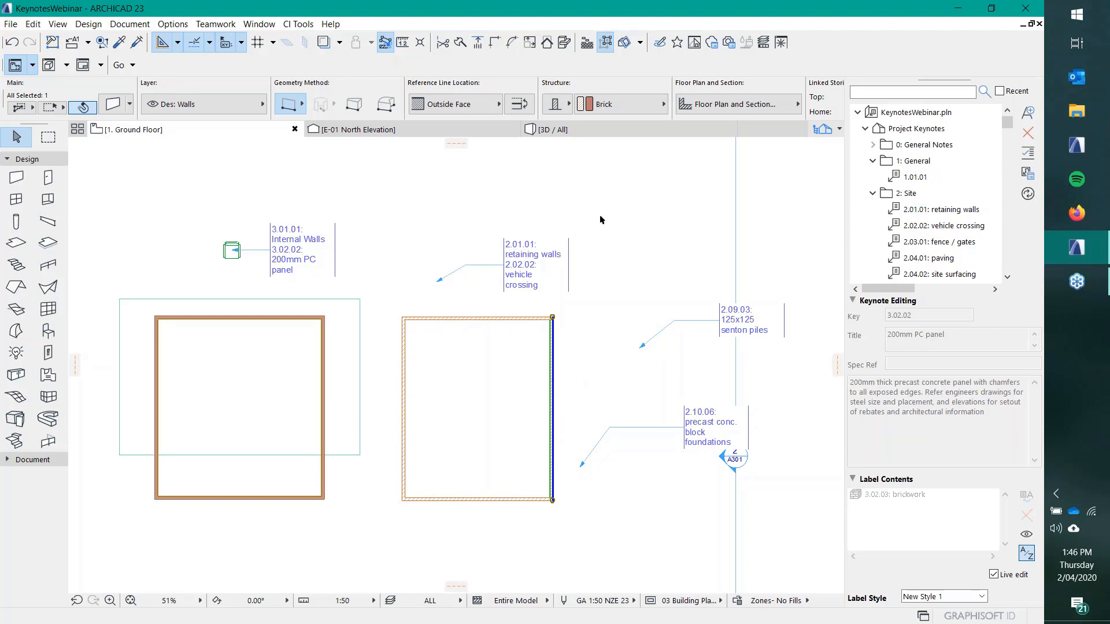
left_click(919, 496)
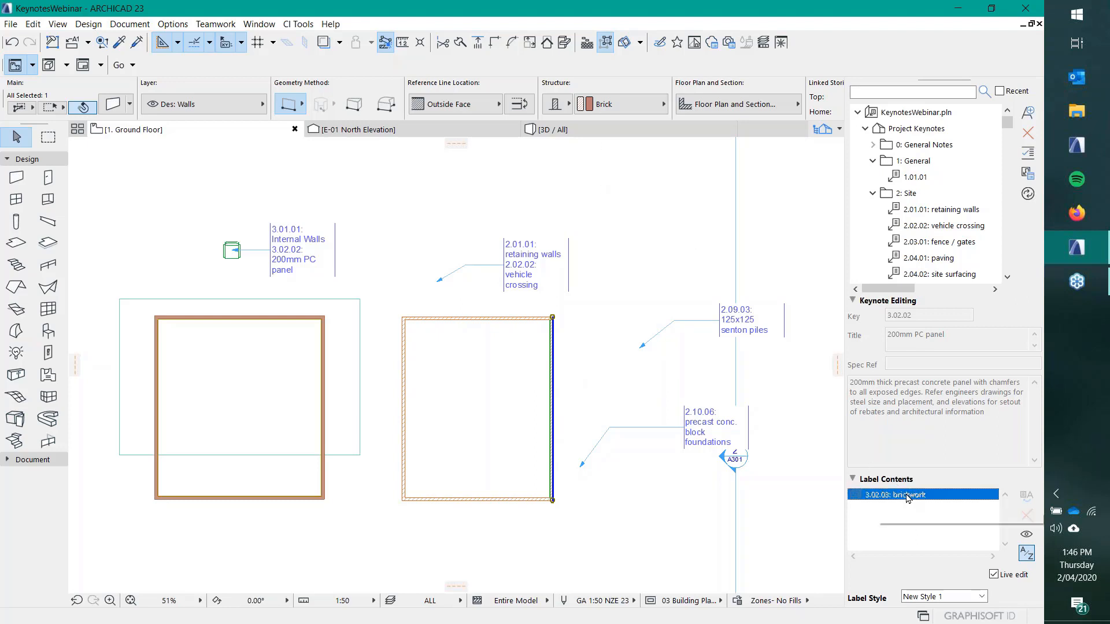
left_click(1028, 536)
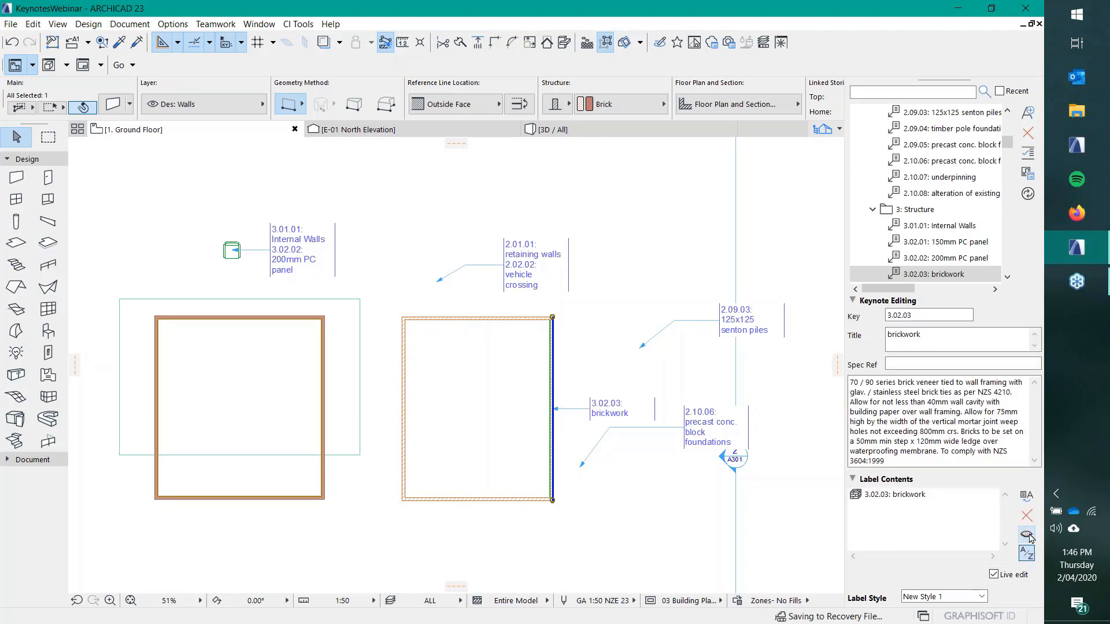
left_click(614, 480)
Step: Examine the building material assigned to the brick wall and deselect the wall without changing it
left_click(552, 409)
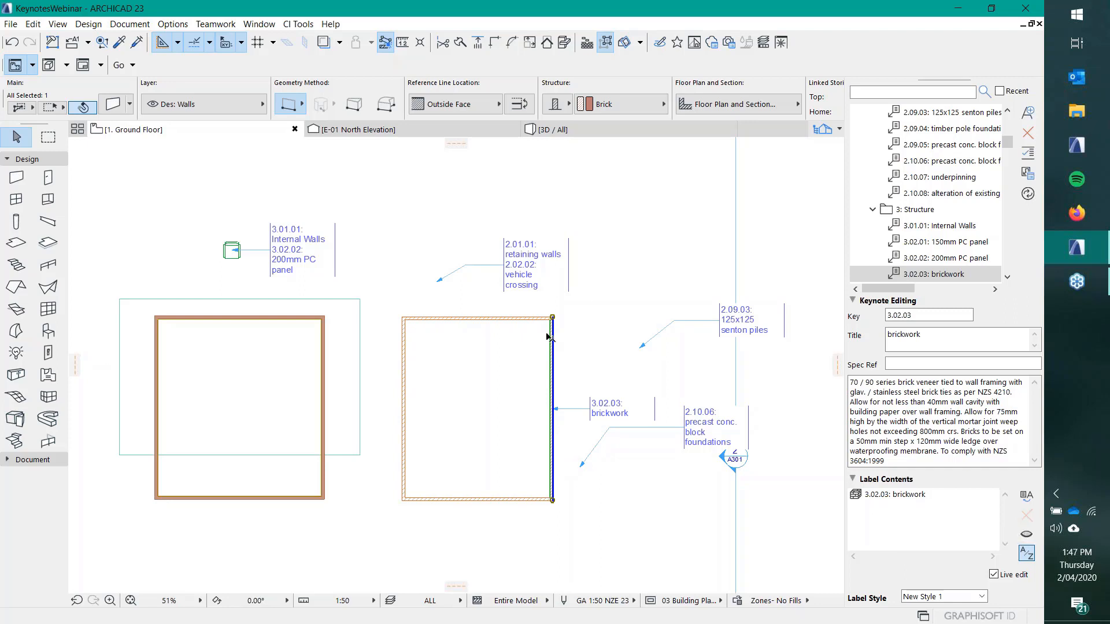
left_click(609, 104)
left_click(412, 280)
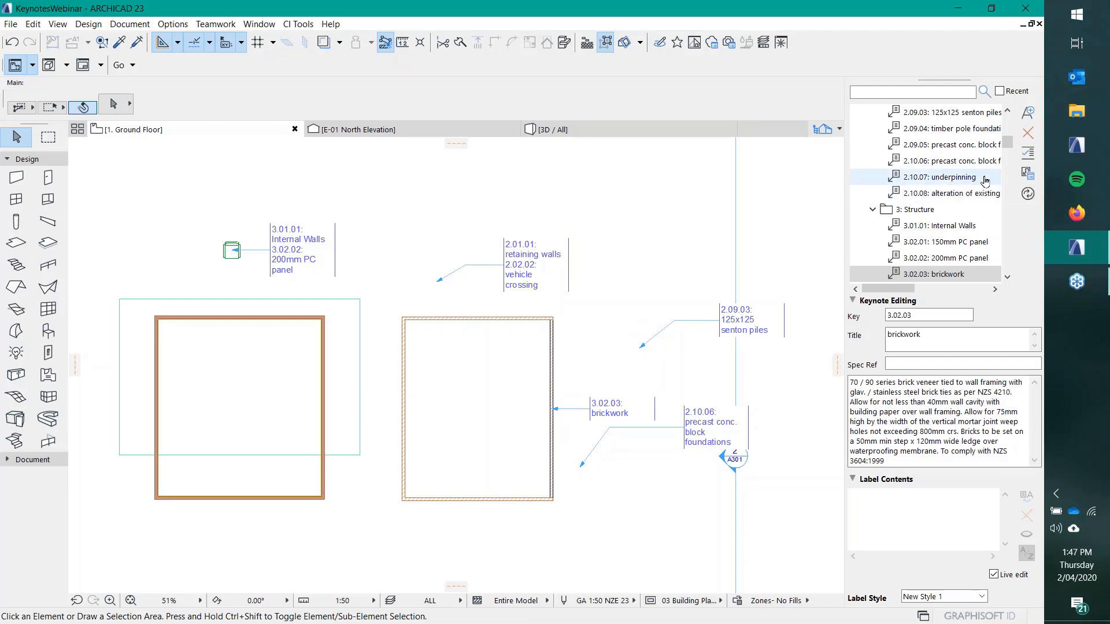
Step: Examine which keynotes can be included in an export from the Keynotes Manager and cancel the export
left_click(1028, 174)
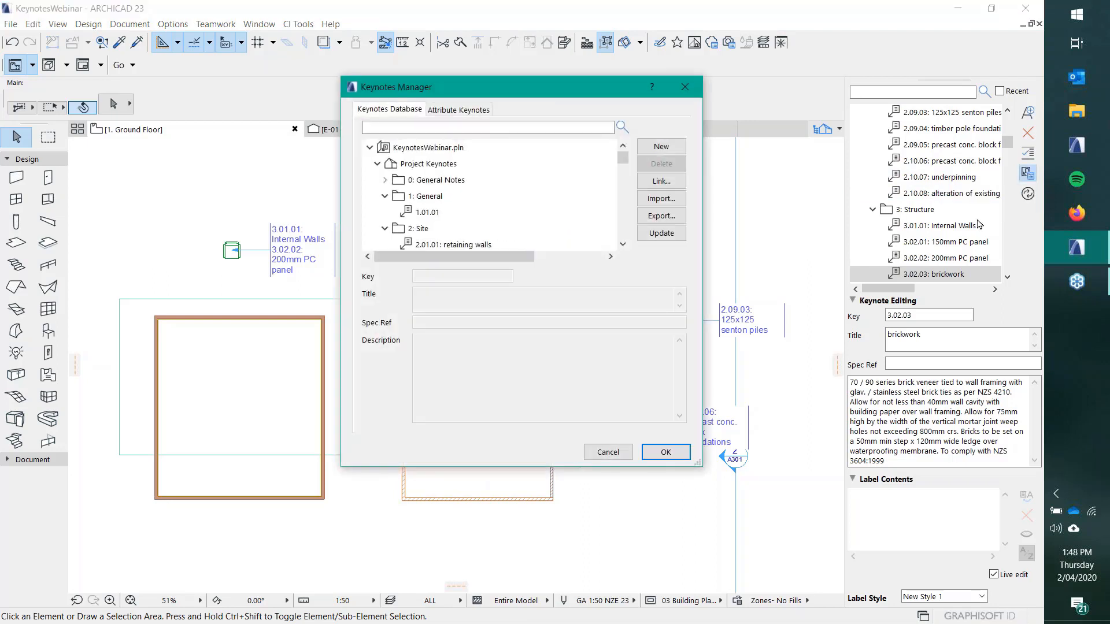
left_click(667, 220)
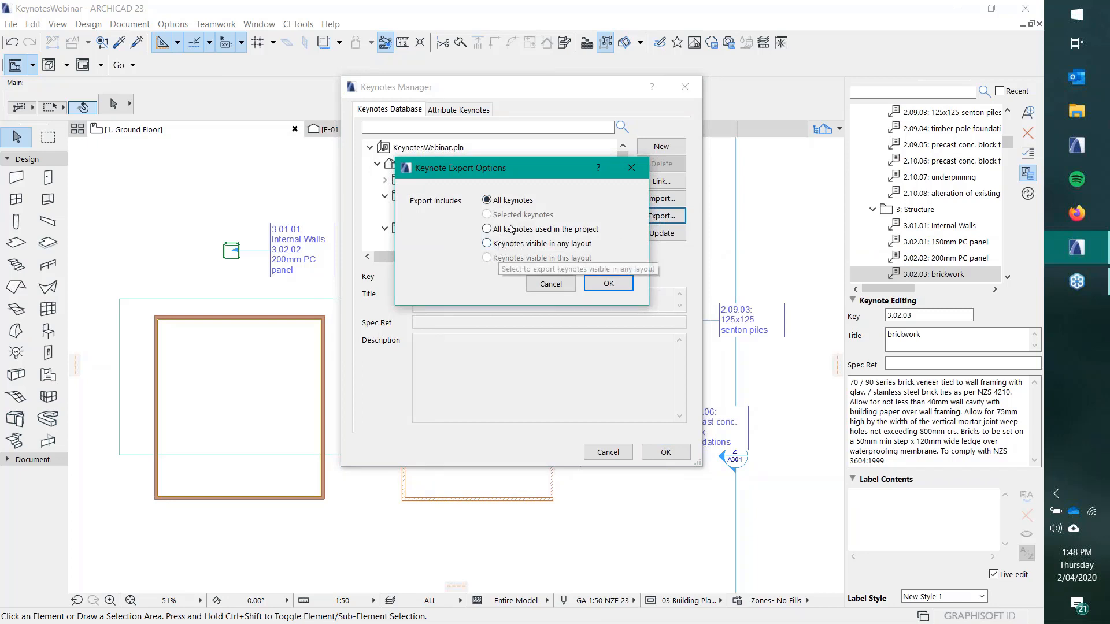
left_click(550, 284)
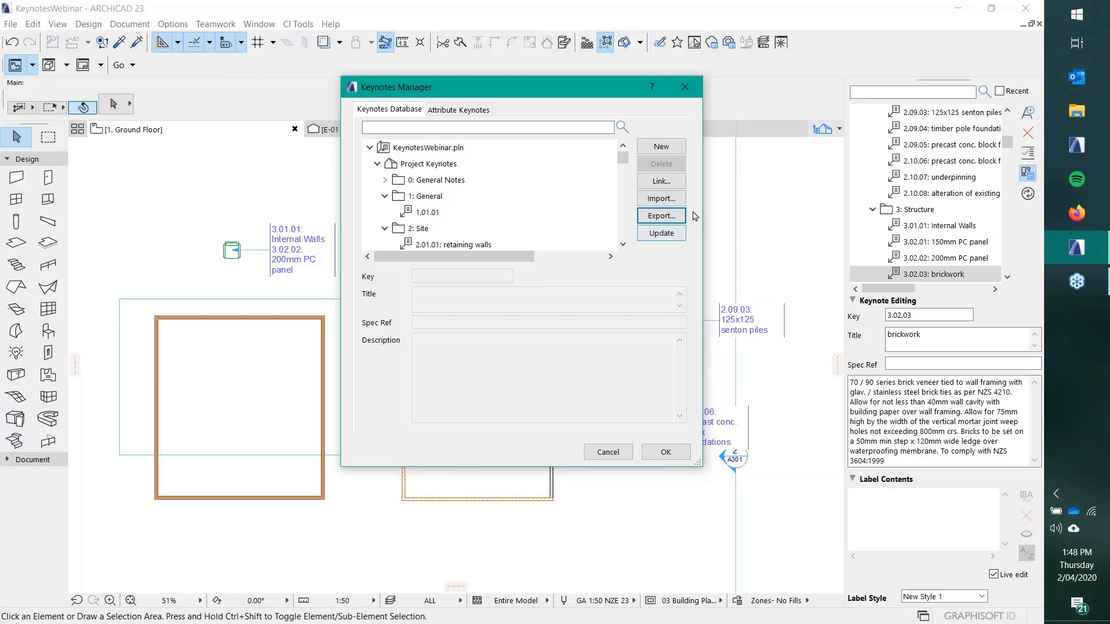
Step: Load the test1.keynotes file from the Desktop into the Keynotes Manager's import review
left_click(662, 200)
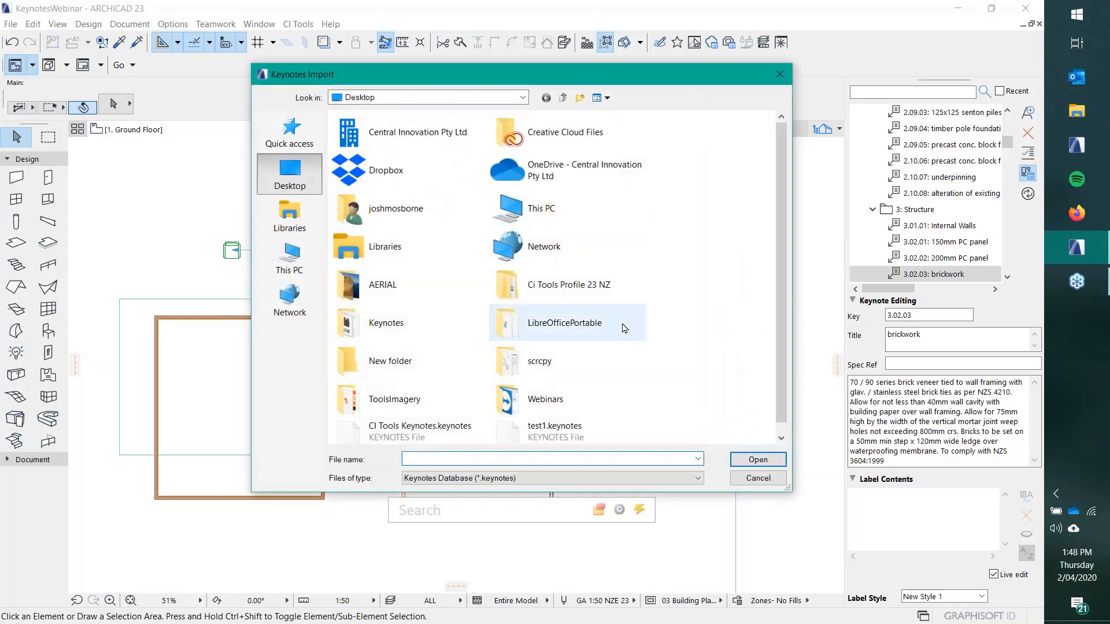
left_click(556, 431)
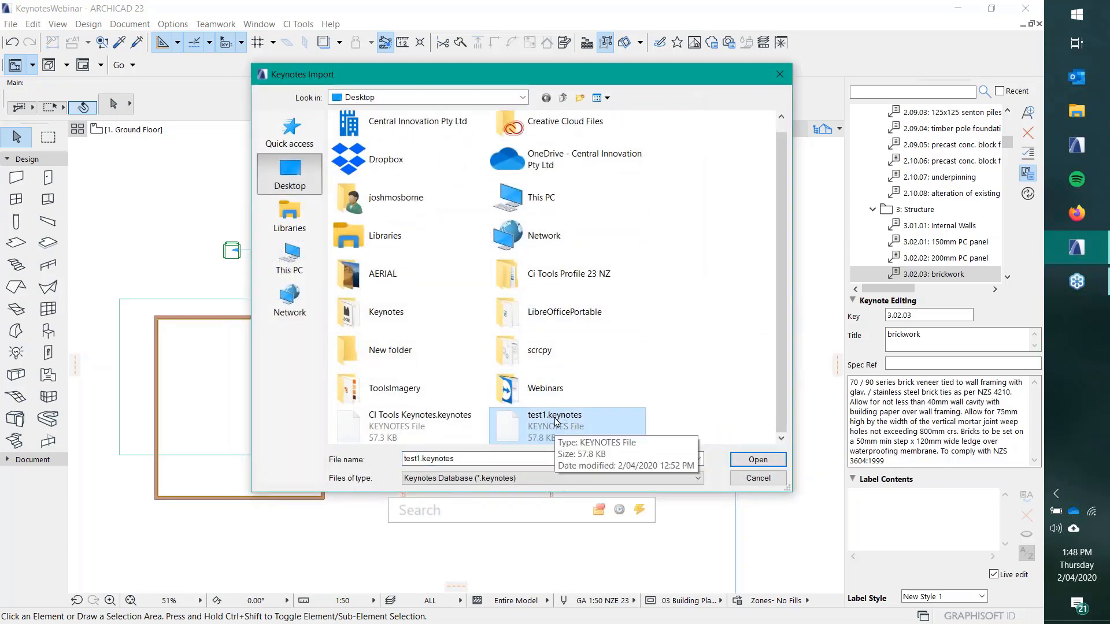
left_click(758, 459)
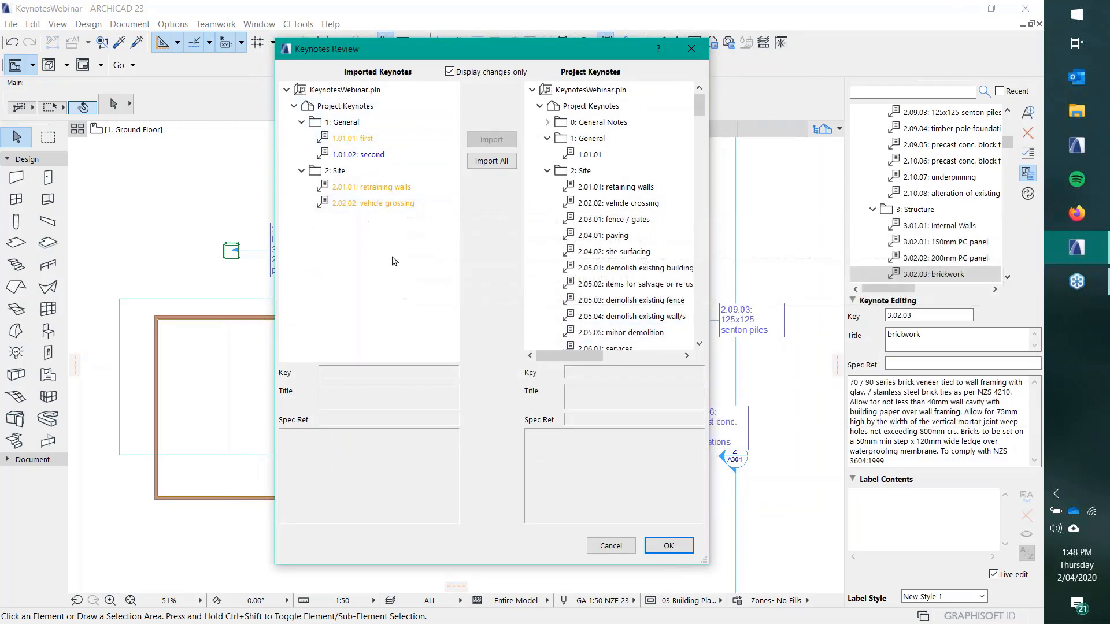
Step: Examine the colour-coded changes in the imported keynotes, and compare the changes-only view with the full keynote list
mouse_move(393, 258)
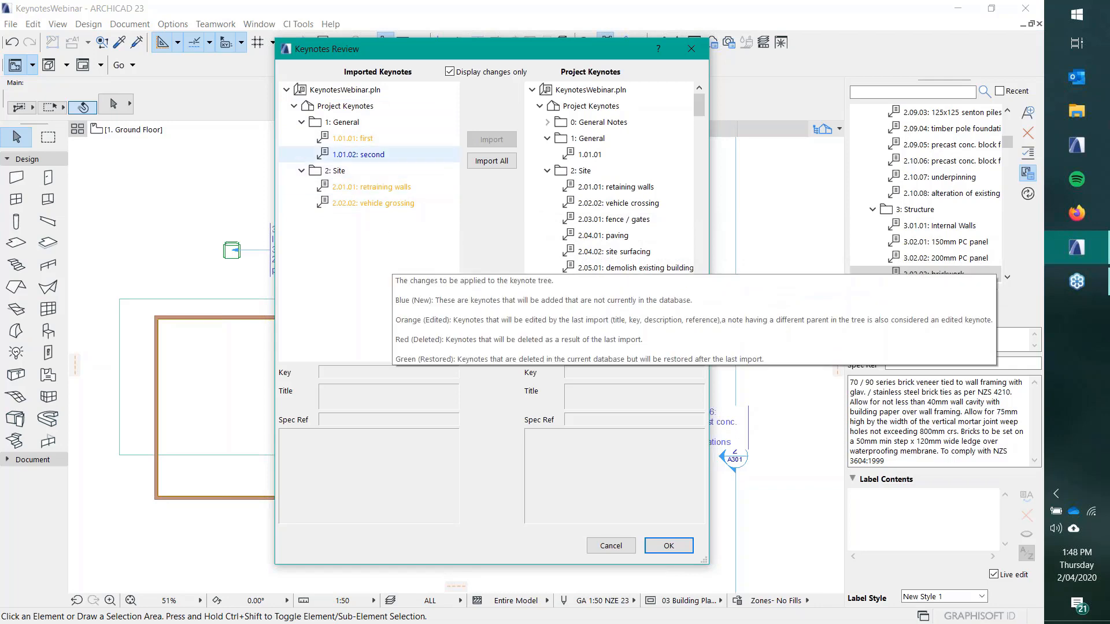
mouse_move(607, 268)
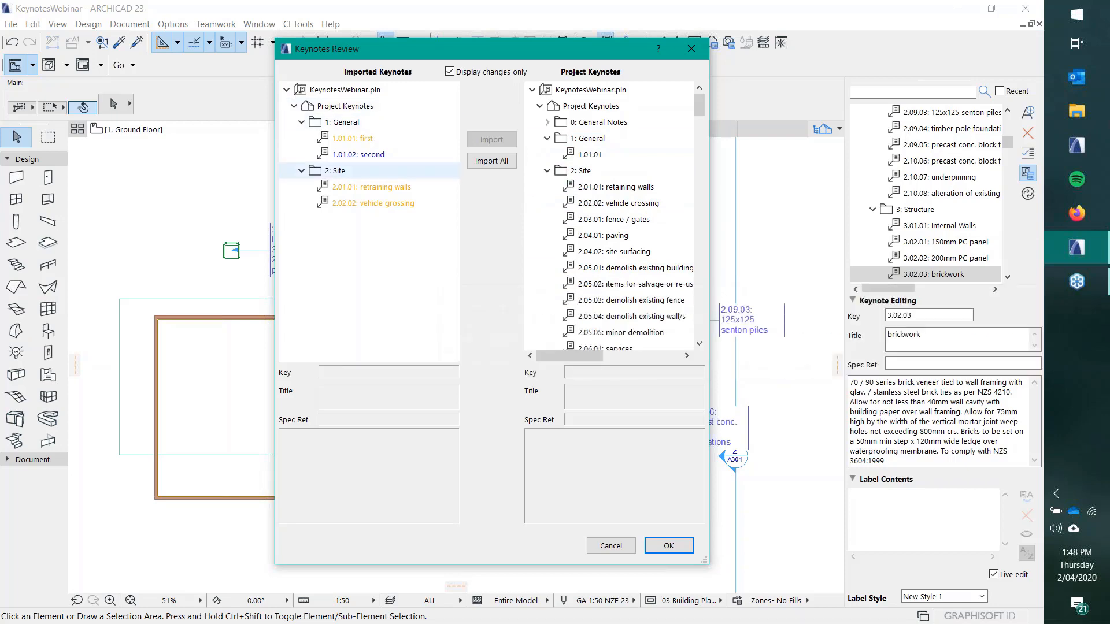
mouse_move(369, 205)
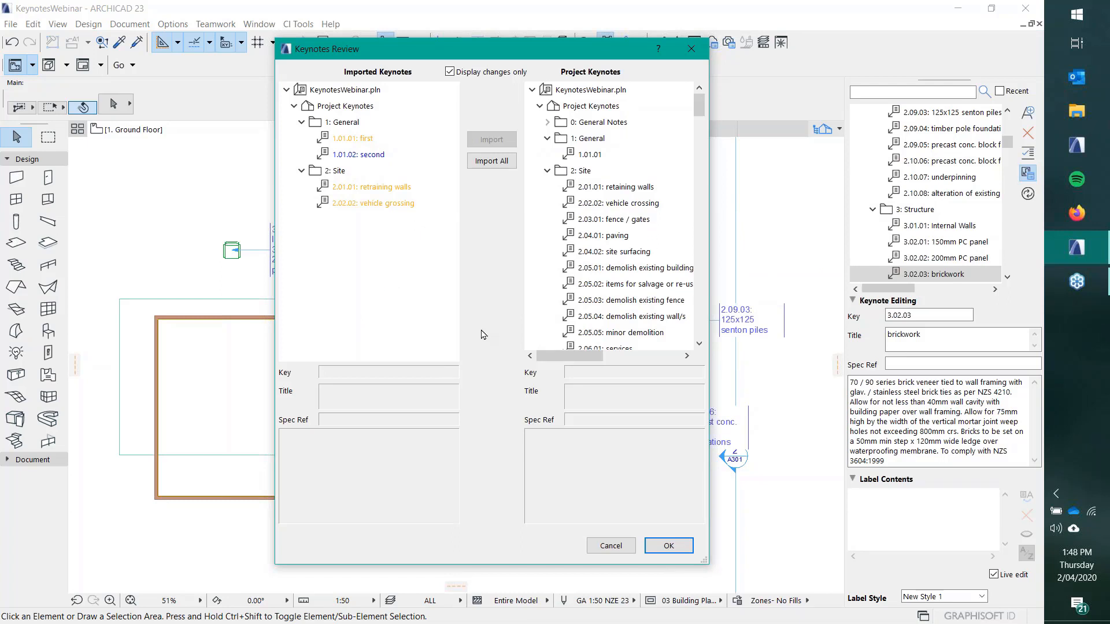
mouse_move(428, 157)
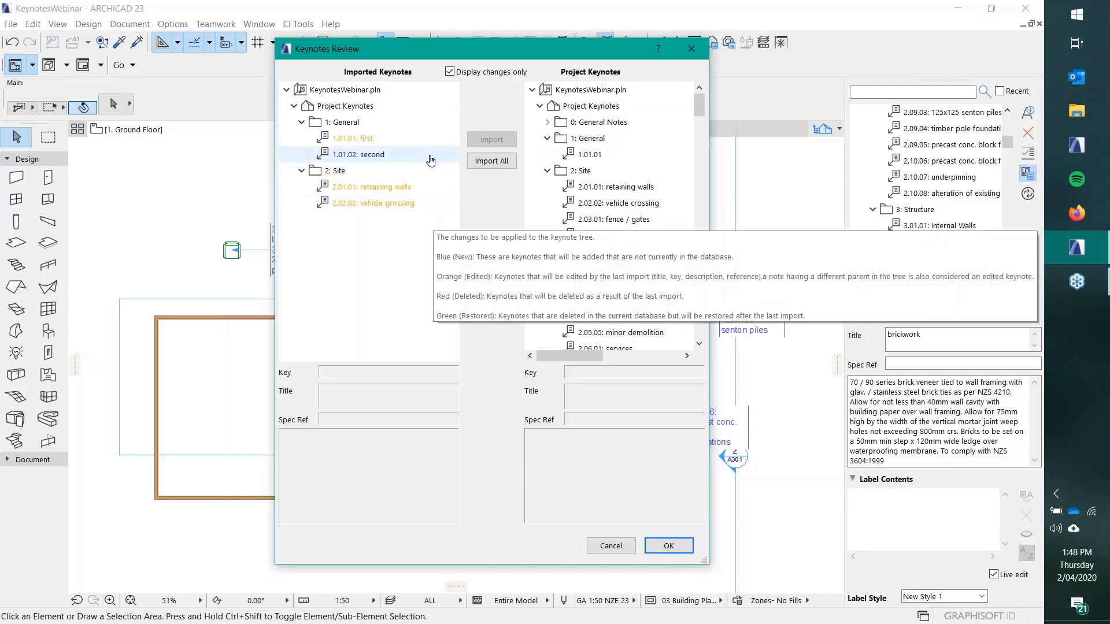
left_click(450, 72)
mouse_move(453, 227)
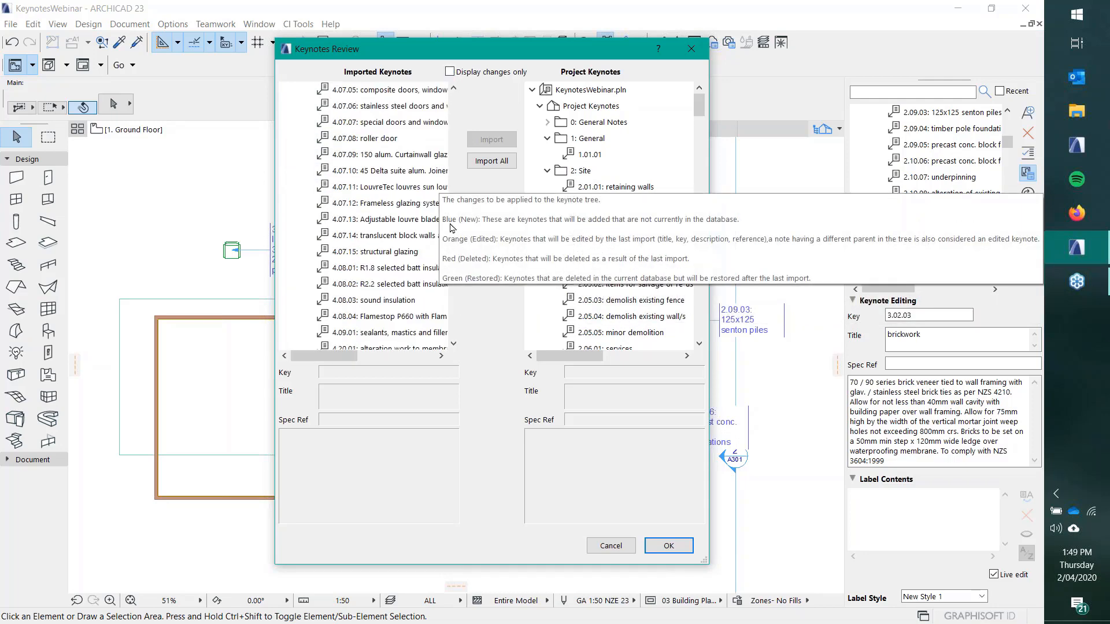
left_click(450, 71)
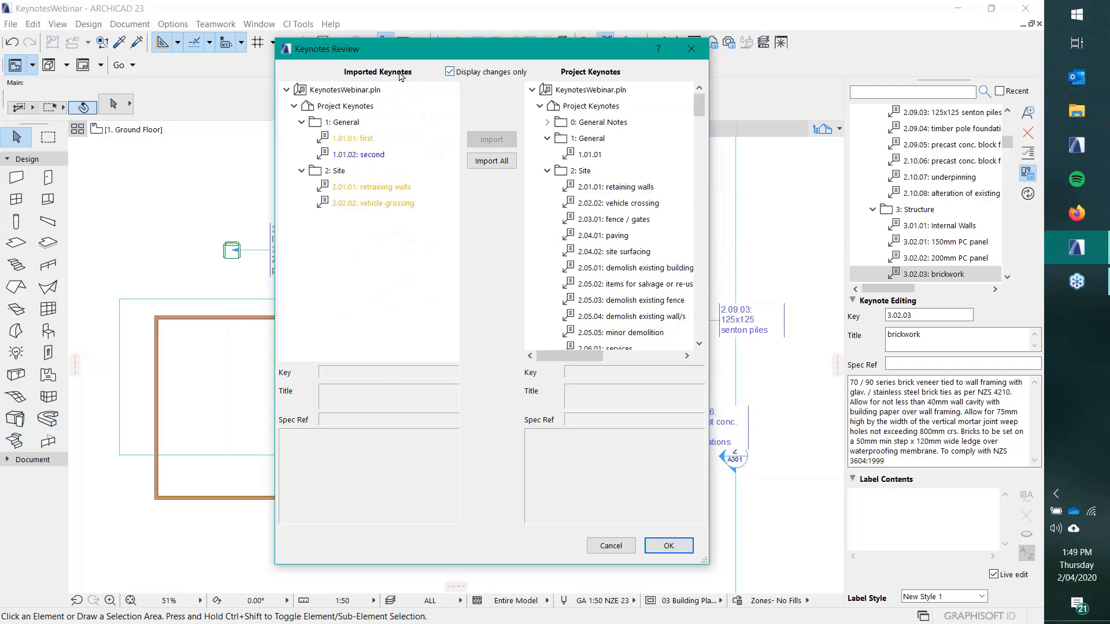
mouse_move(379, 128)
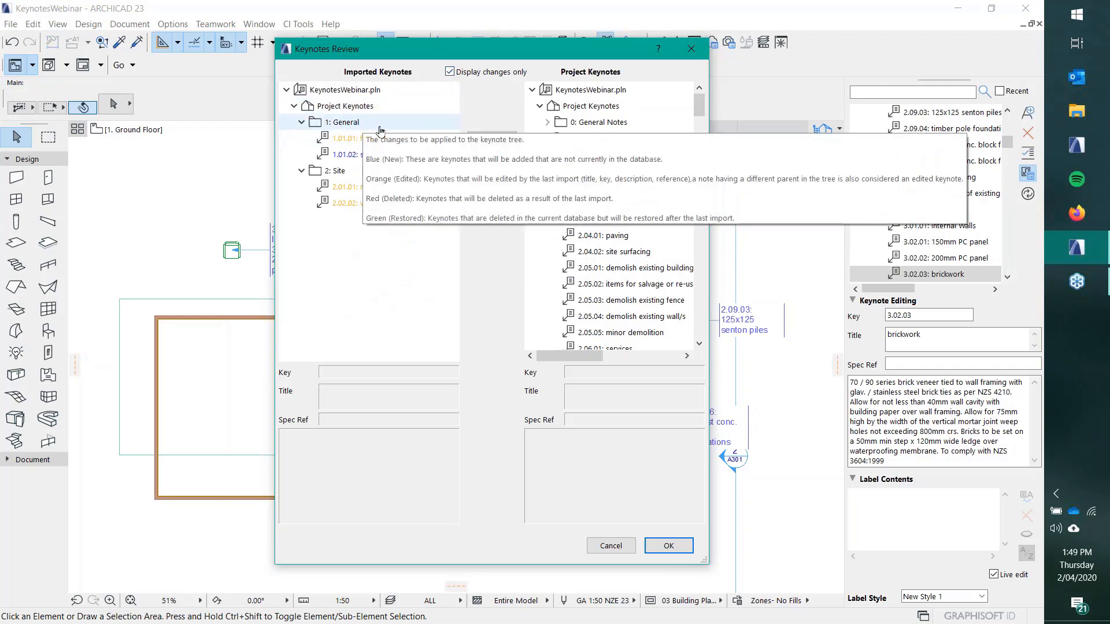
Step: Compare imported keynotes 1.01.01, 2.01.01, 2.02.02 and 1.01.02 with their project versions, and save the import to the keynote database
left_click(342, 143)
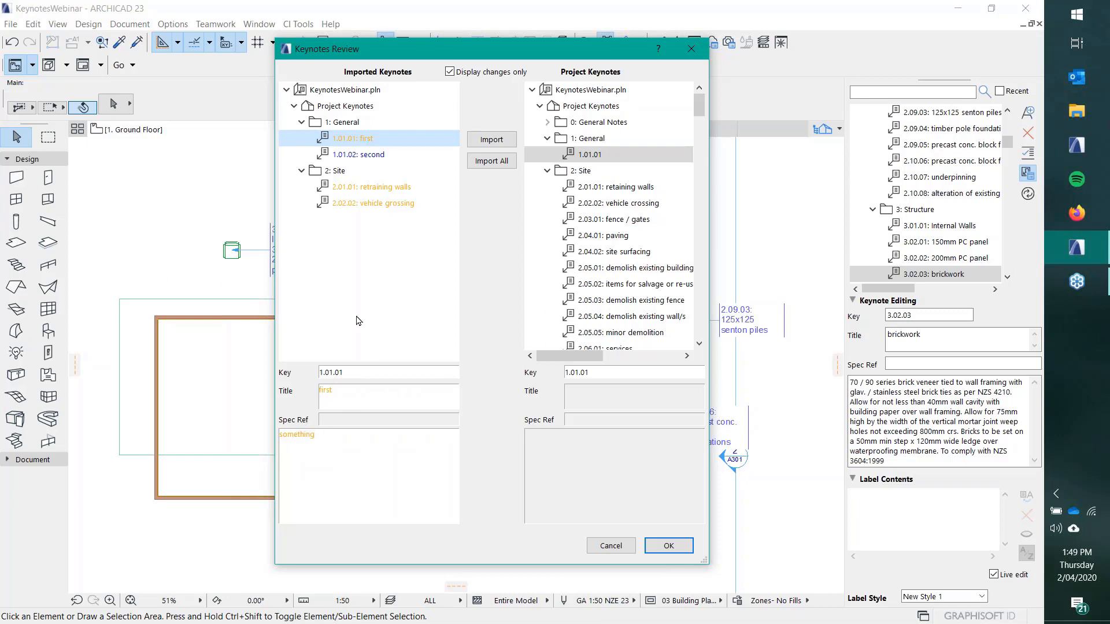
left_click(359, 190)
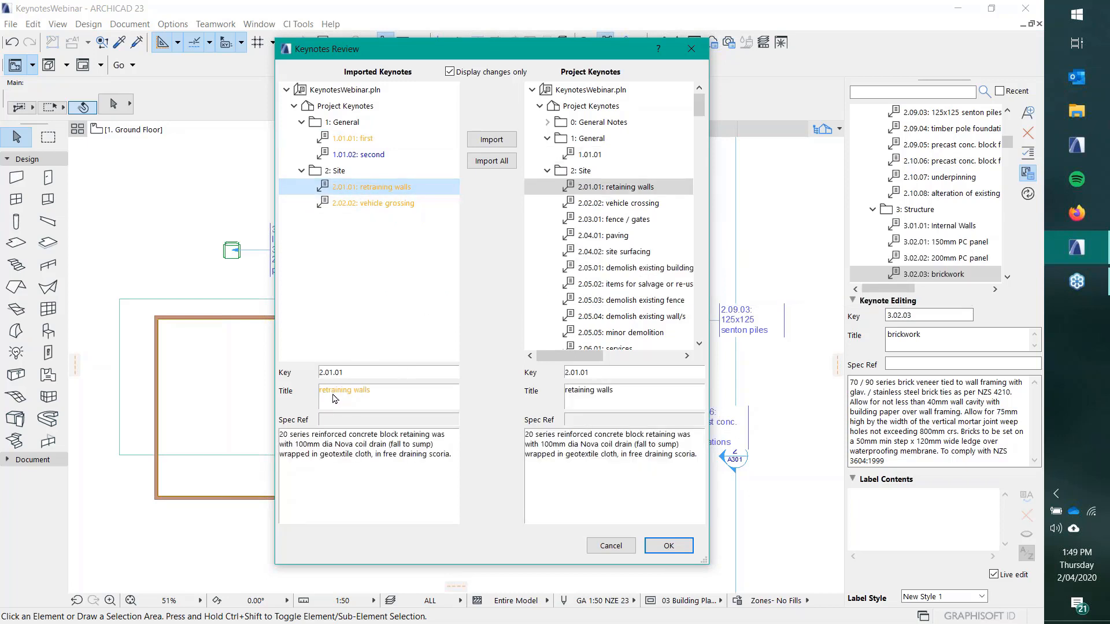
left_click(354, 205)
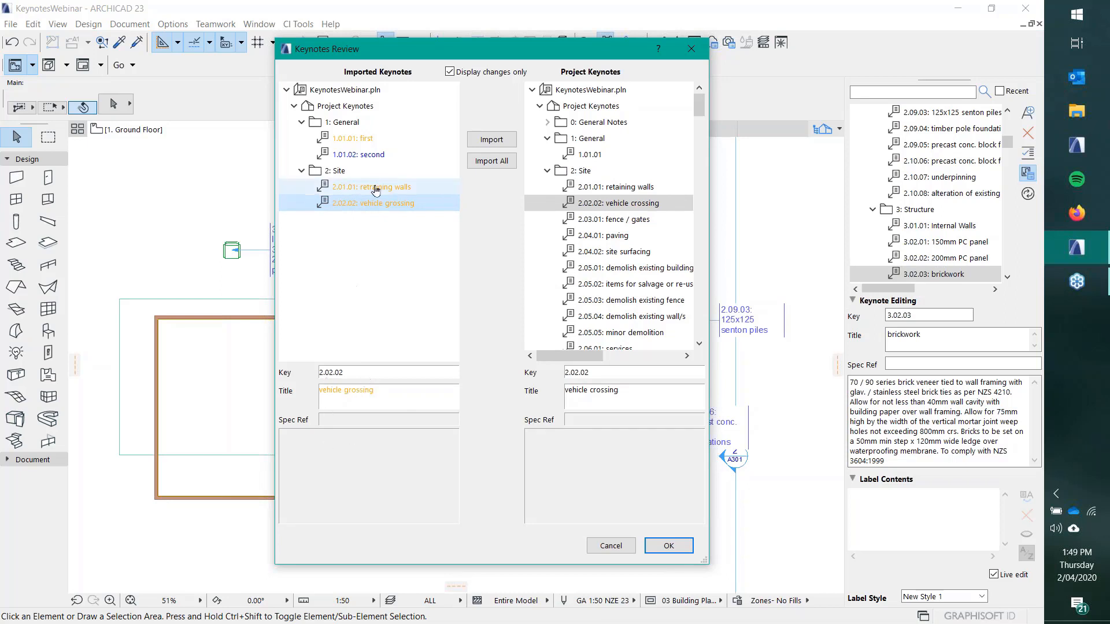
left_click(343, 156)
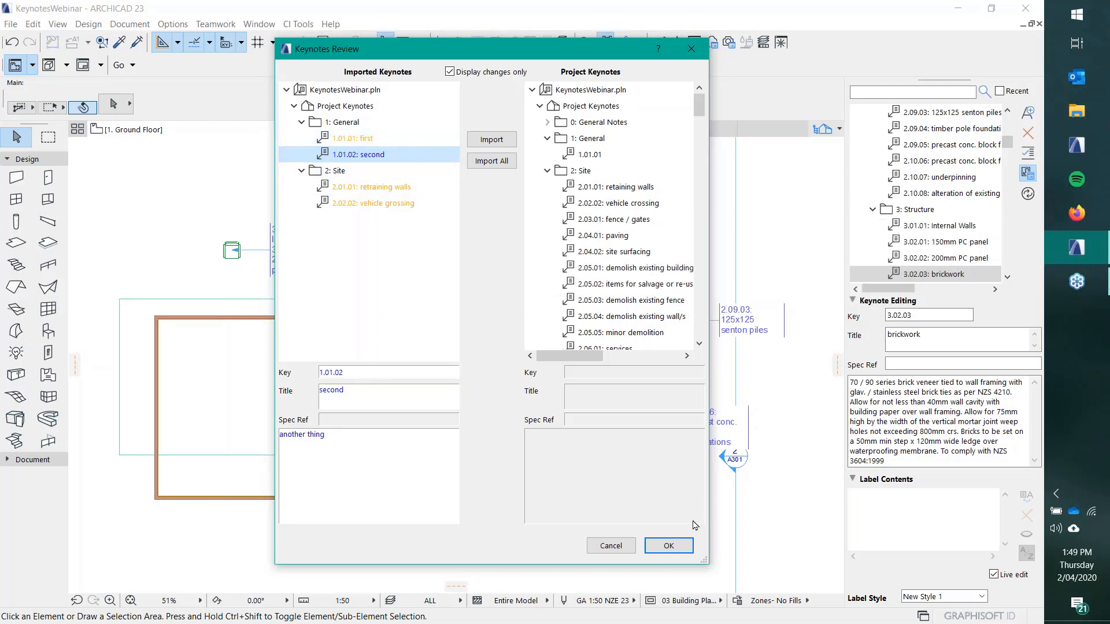
left_click(669, 545)
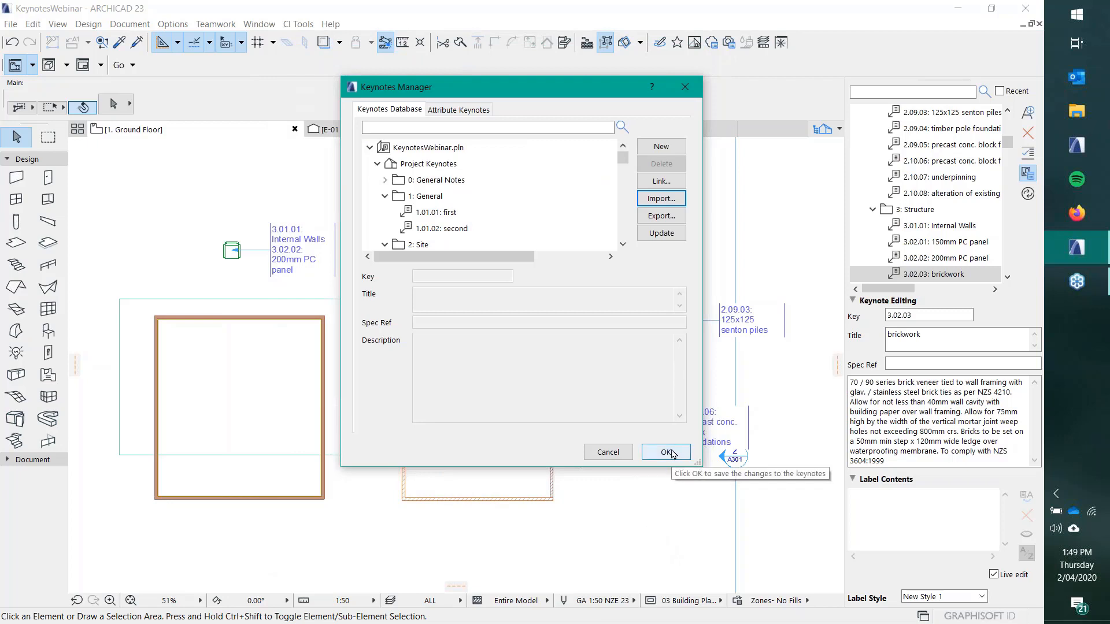
left_click(668, 452)
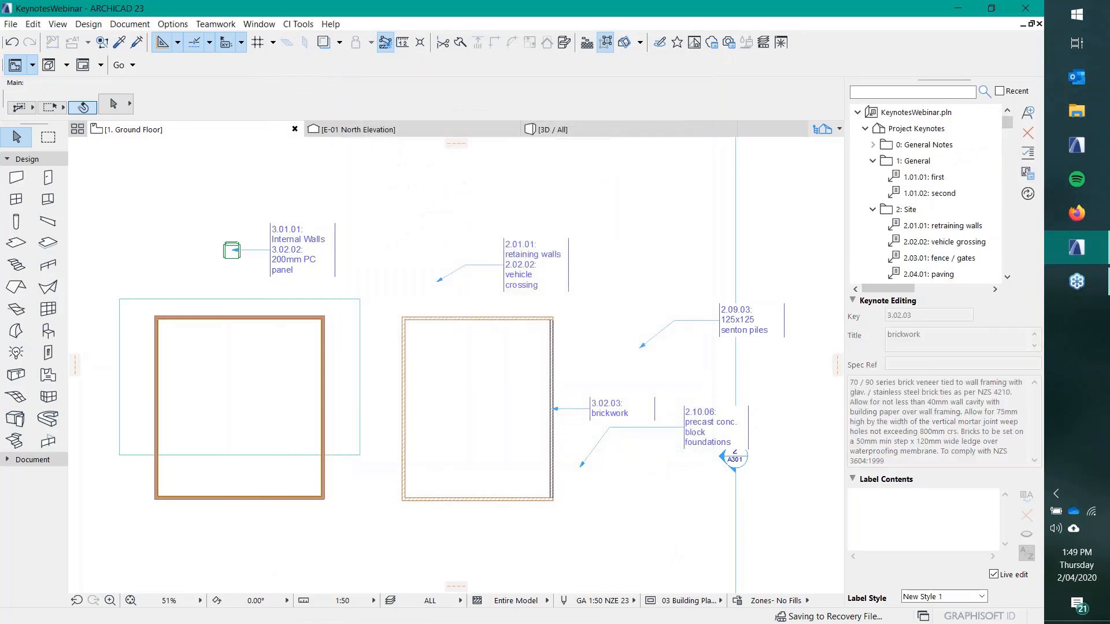
Step: Audit the keynote labels in the current drawing and locate the label flagged as changed for keynote 2.01.01
middle_click_drag(544, 428, 494, 429)
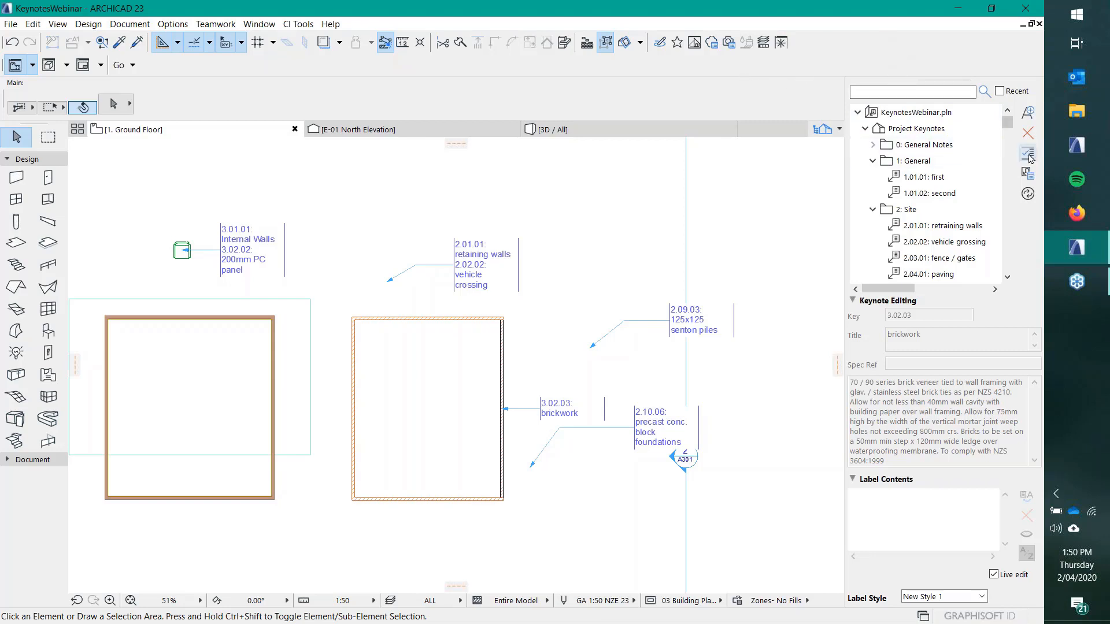
left_click(1028, 154)
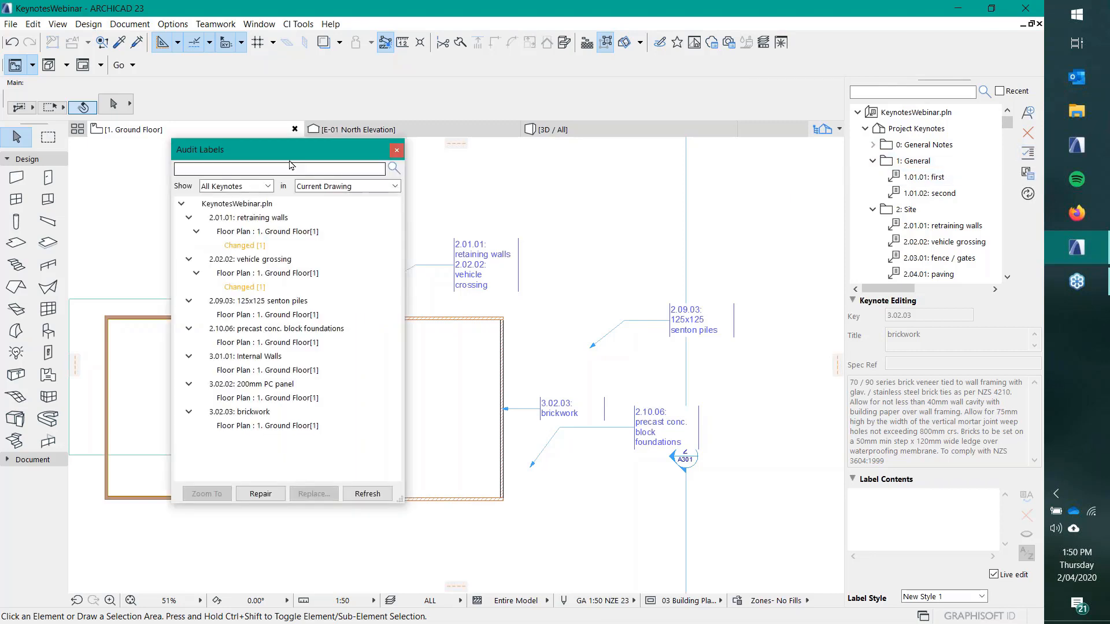
left_click_drag(255, 162, 235, 101)
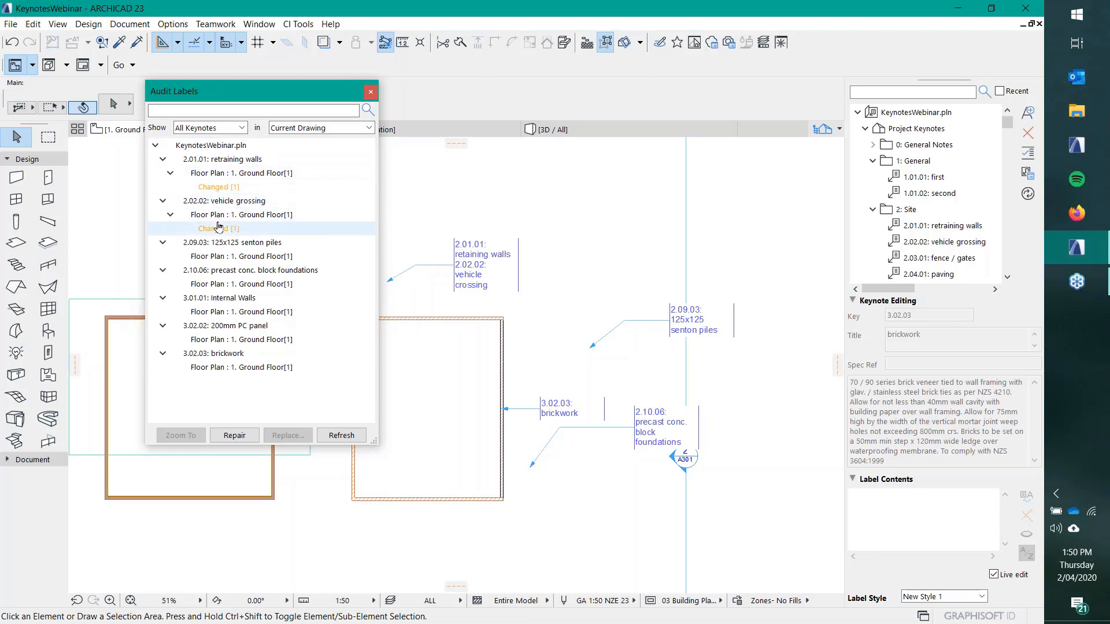
left_click(218, 187)
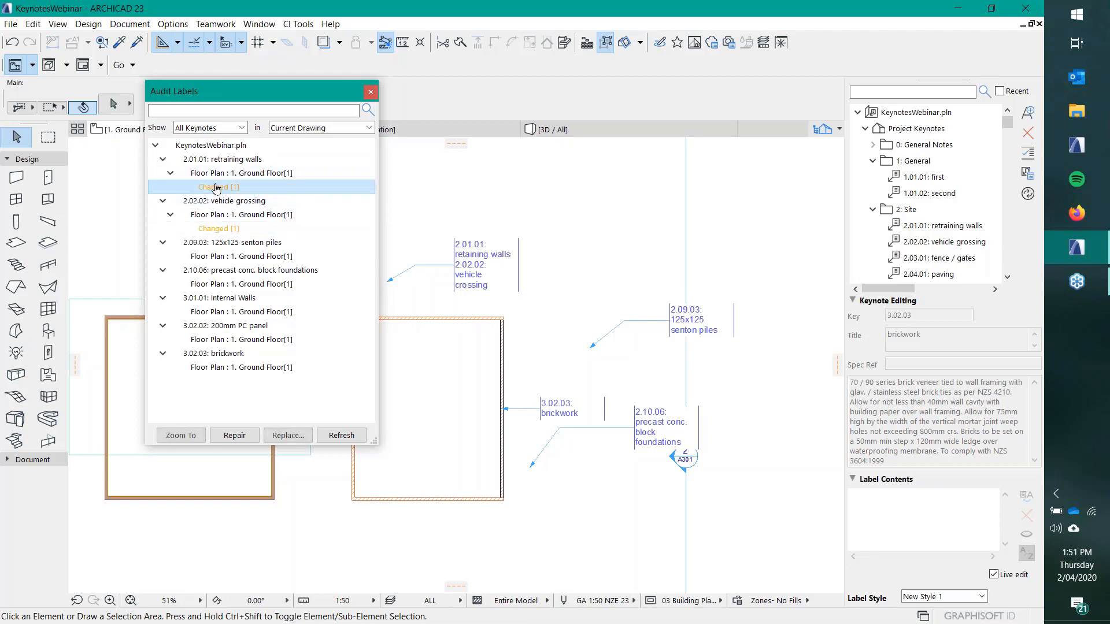
left_click(182, 437)
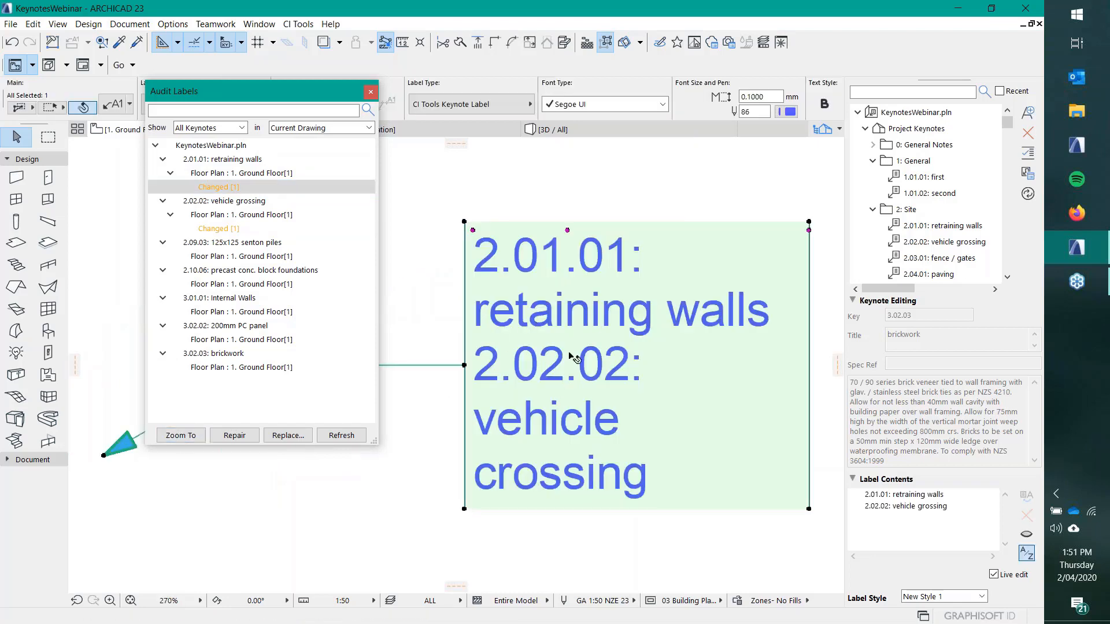
scroll(572, 357, "down", 5)
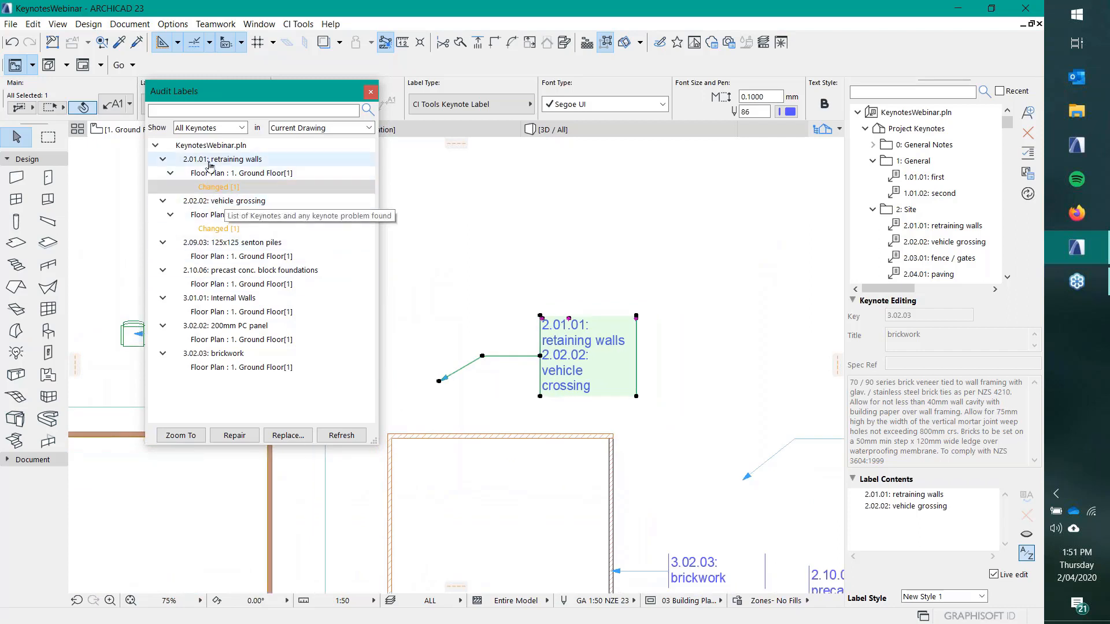
left_click(215, 187)
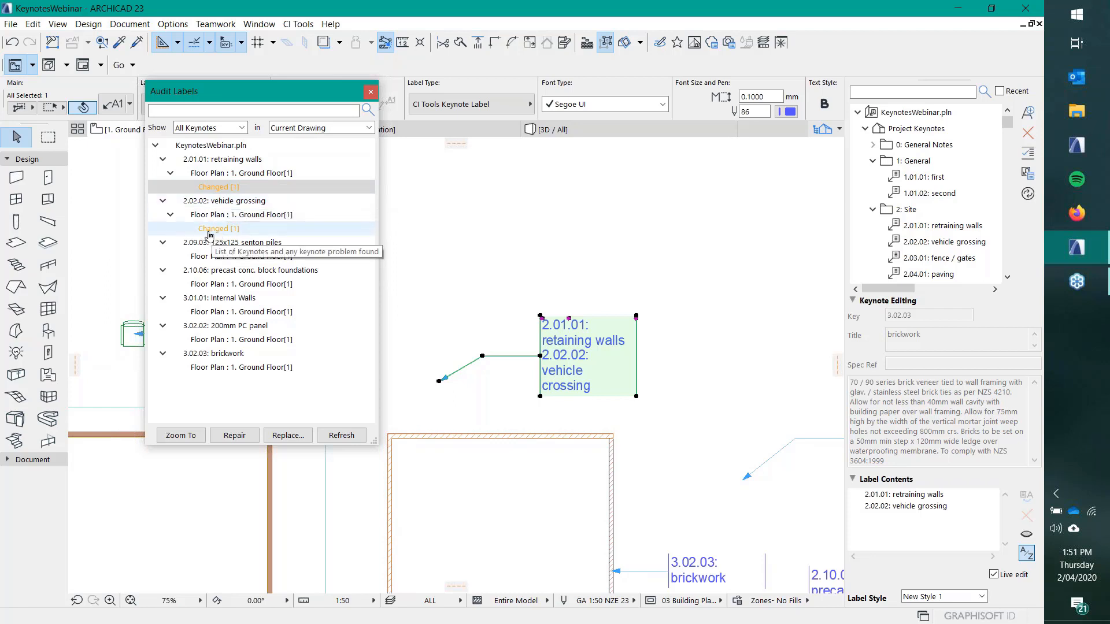
left_click(518, 226)
Step: Locate the floor plan label flagged as changed for keynote 2.02.02, and deselect it after viewing
left_click(215, 229)
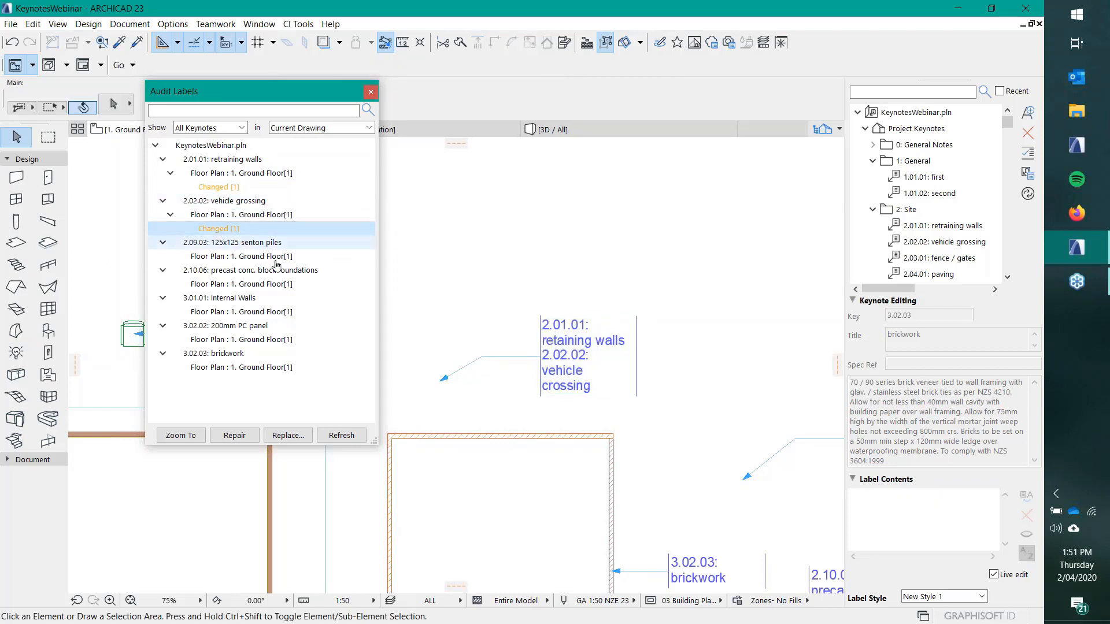
left_click(189, 436)
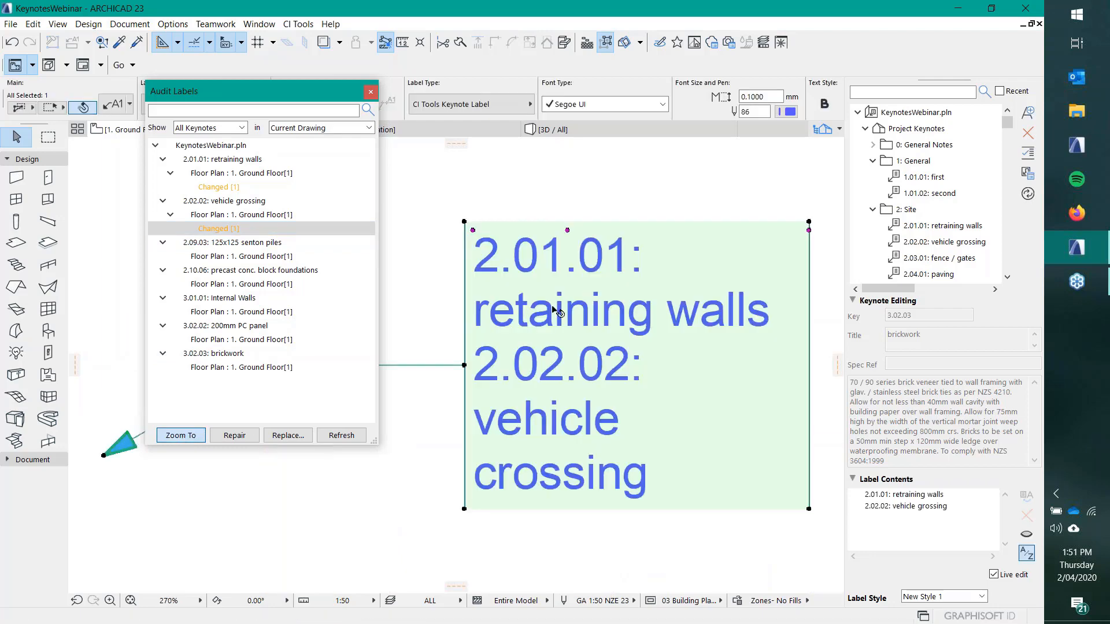
scroll(549, 207, "down", 6)
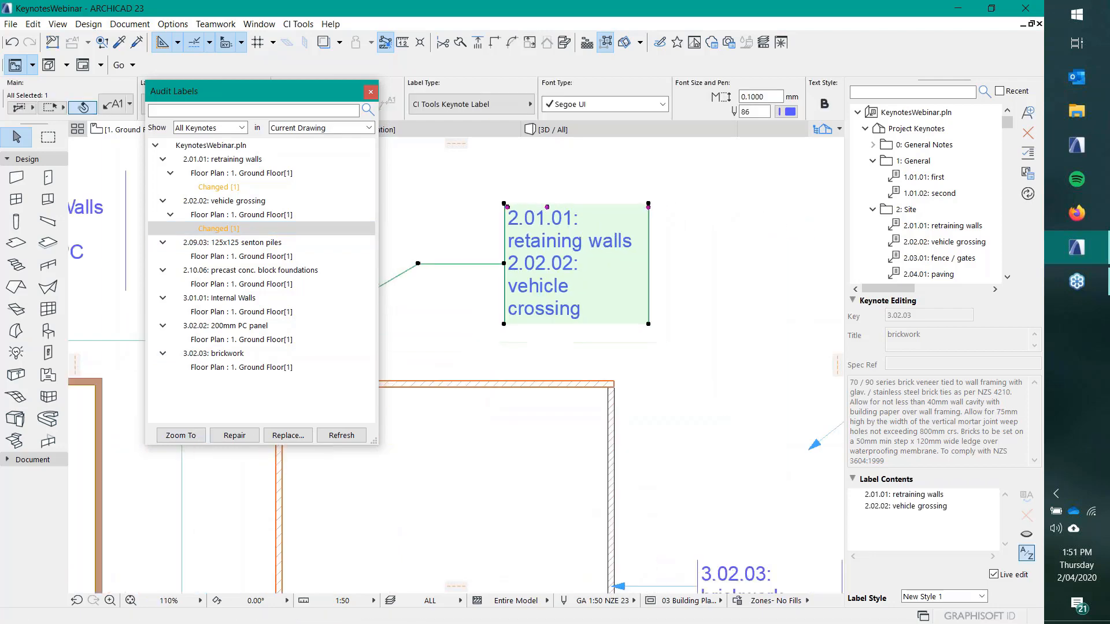
middle_click_drag(550, 207, 576, 322)
left_click(548, 261)
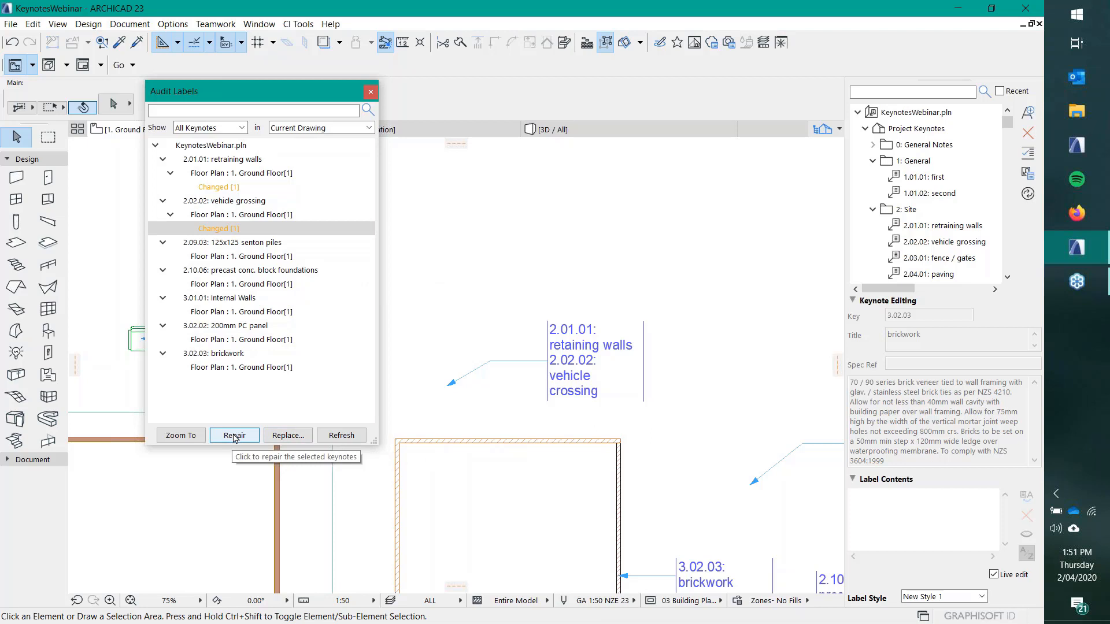
Step: Repair the changed 2.01.01 and 2.02.02 keynotes on the ground floor label and close the label audit
left_click(220, 229)
left_click(227, 433)
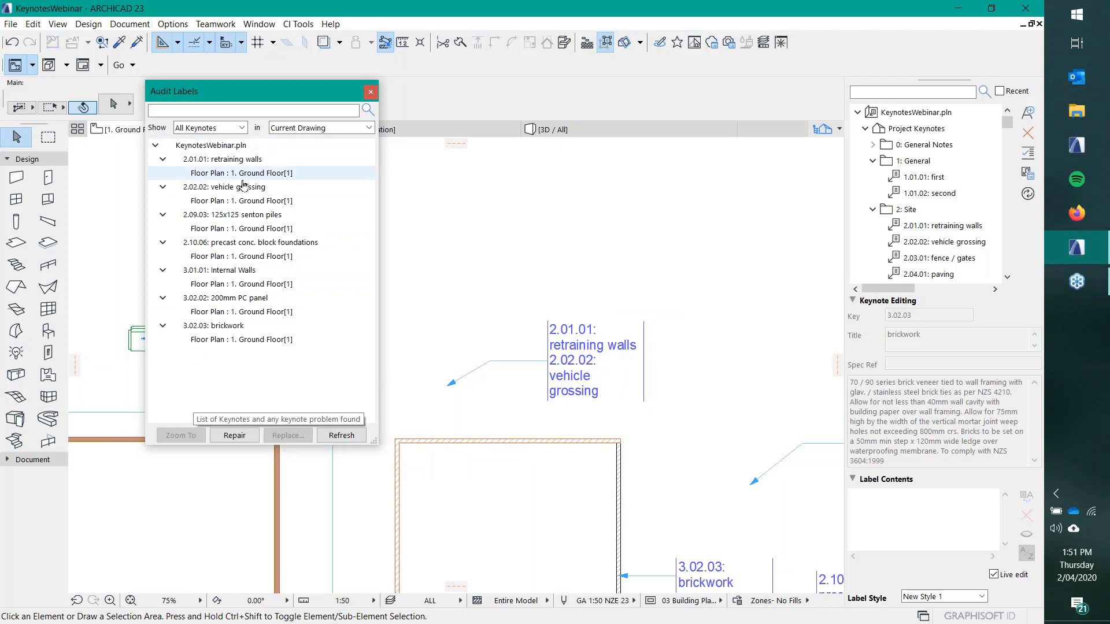
left_click(371, 92)
Step: Delete keynote 2.01.01 retraining walls from the Site folder of the project keynotes
middle_click_drag(527, 357, 420, 299)
scroll(420, 324, "down", 1)
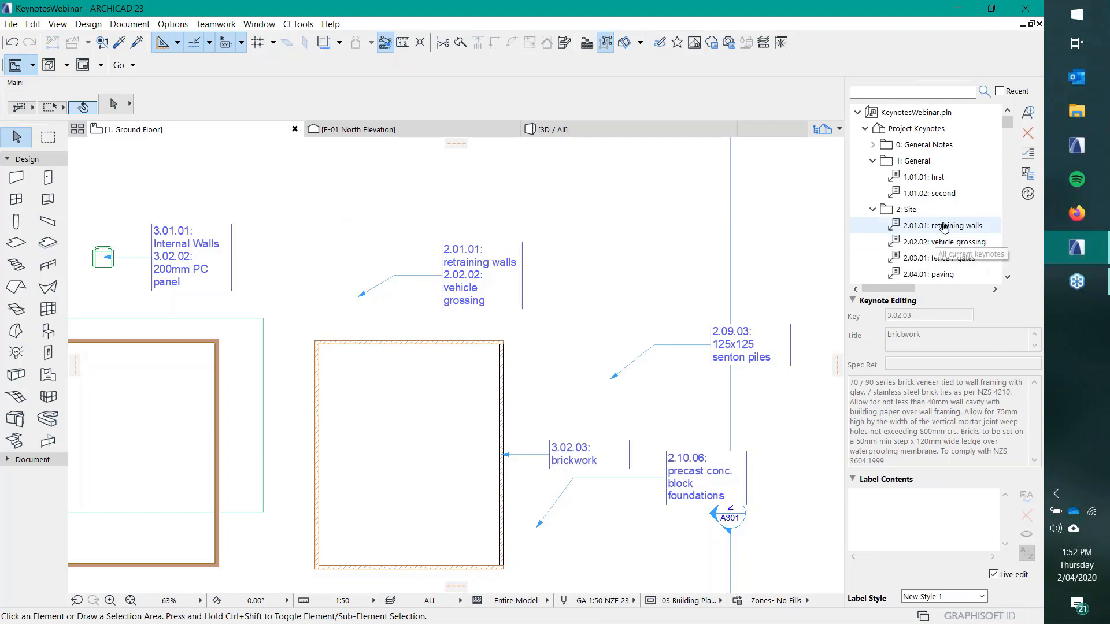
left_click(942, 226)
left_click(1028, 133)
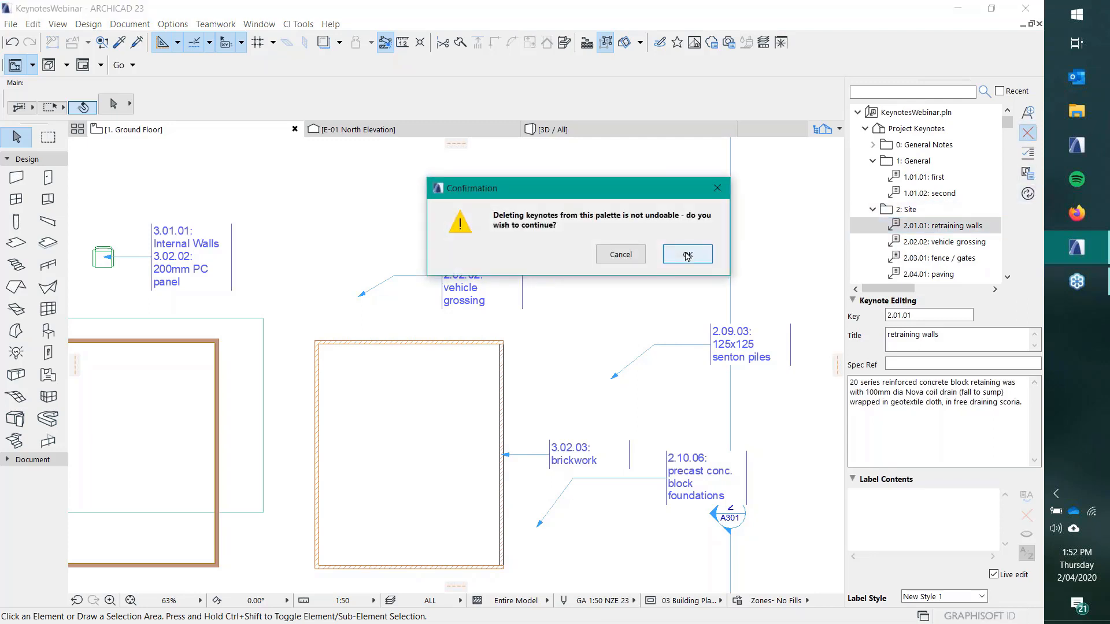
left_click(687, 255)
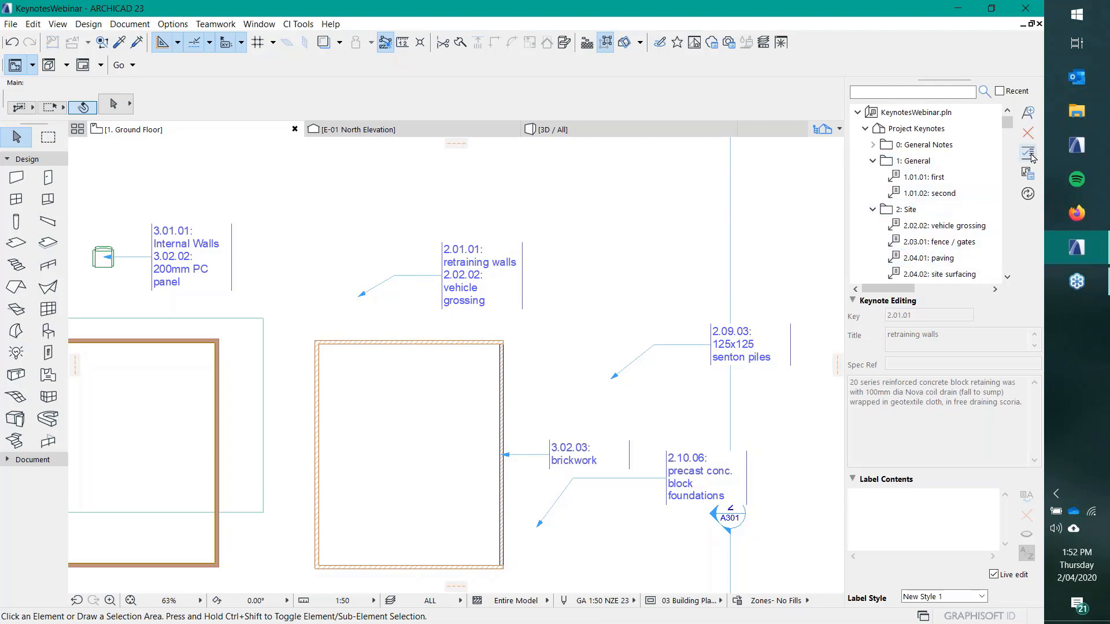
Step: Audit the labels again, locate the ground floor label containing the orphaned keynote, and keep the orphaned entry selected in the audit
left_click(1033, 158)
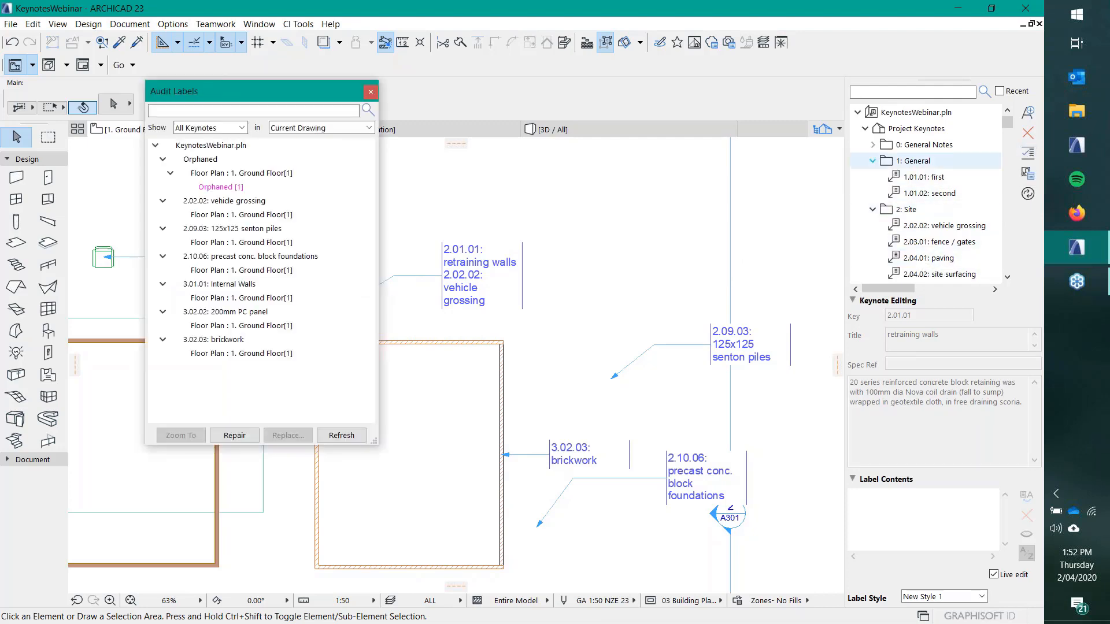
left_click_drag(243, 96, 201, 94)
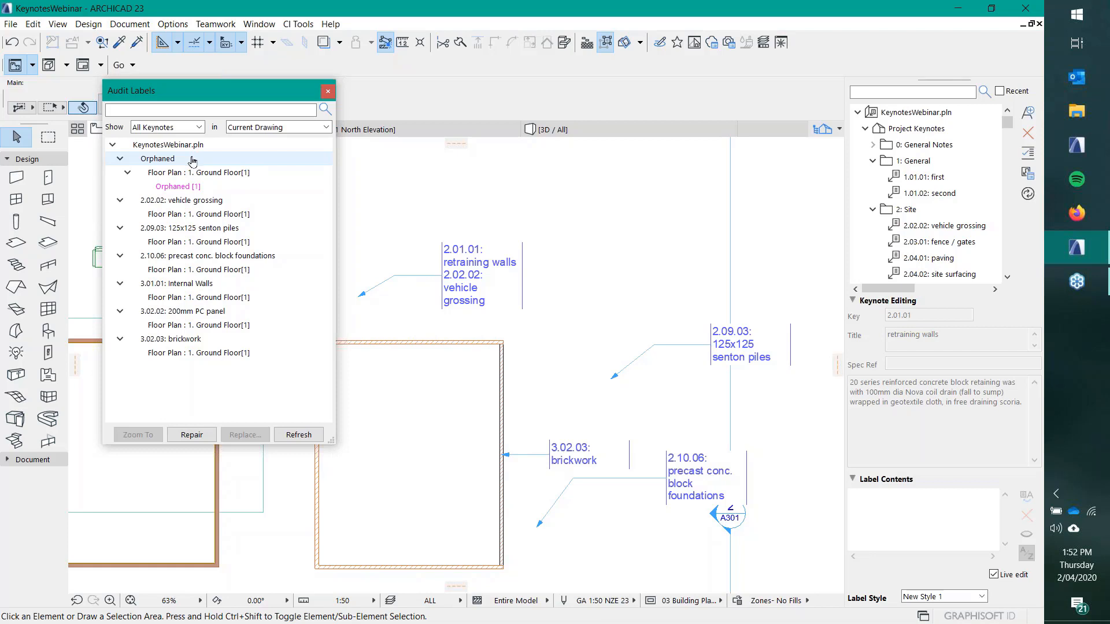
left_click(197, 188)
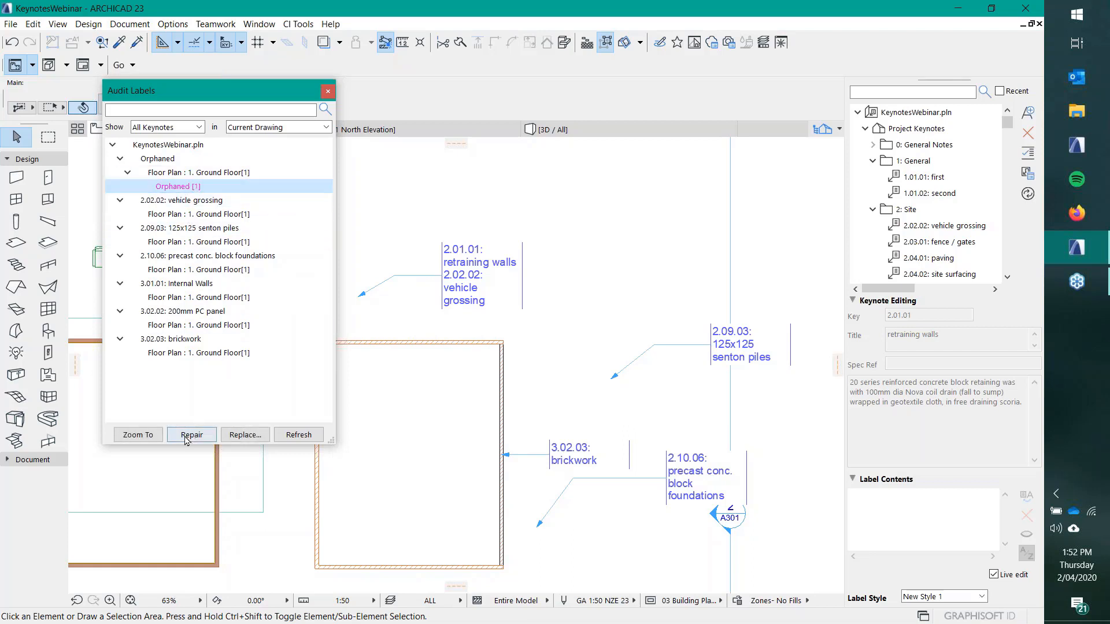
left_click(138, 435)
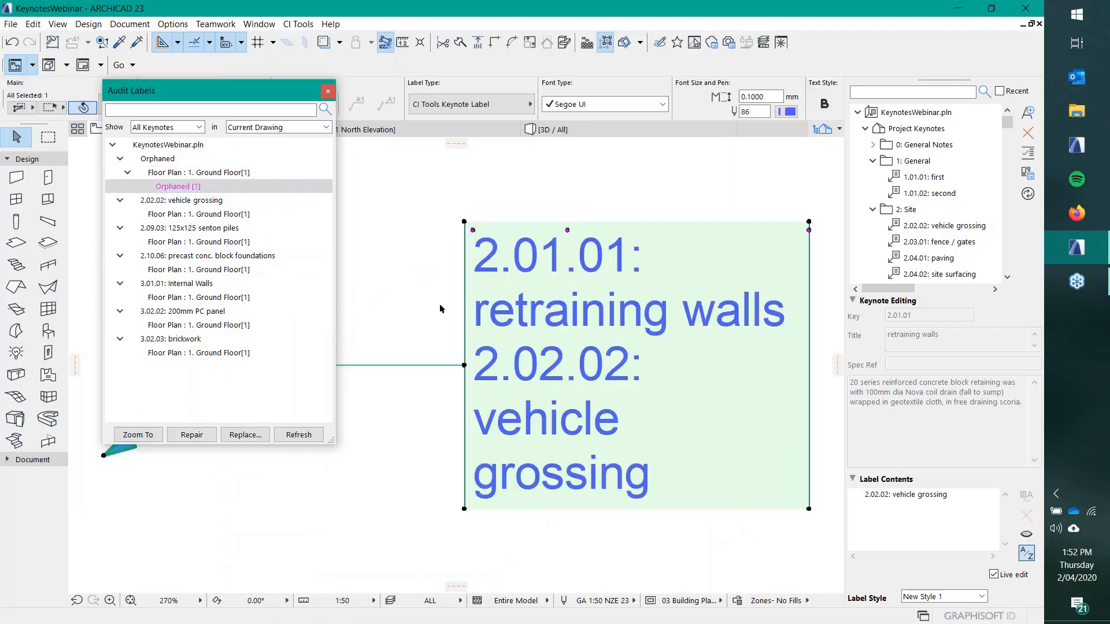
scroll(426, 306, "down", 5)
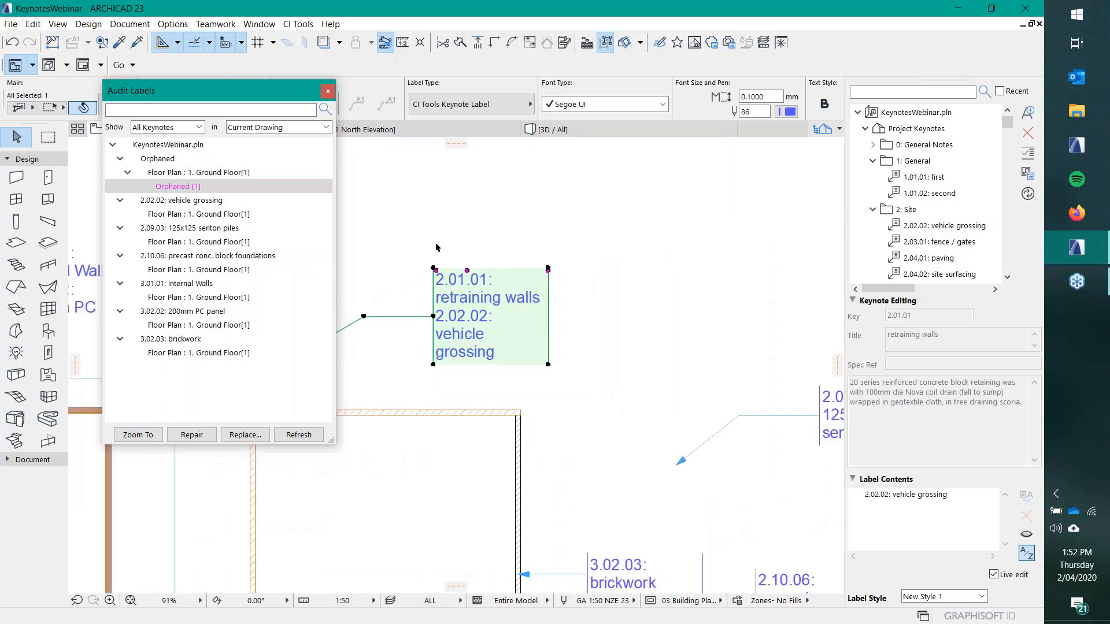
left_click(584, 271)
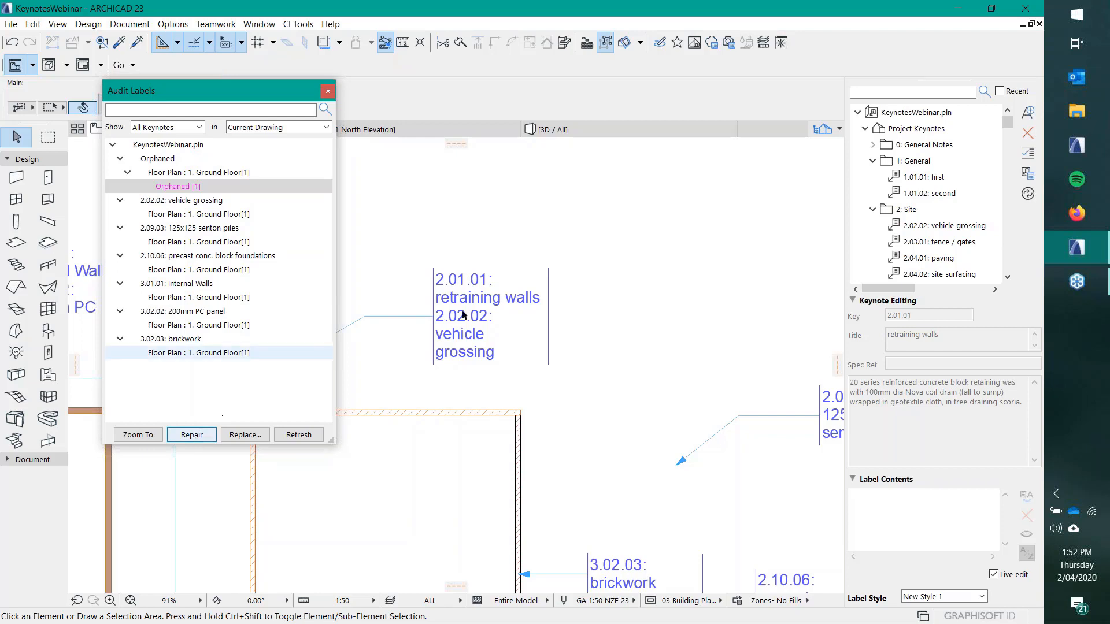
left_click(181, 186)
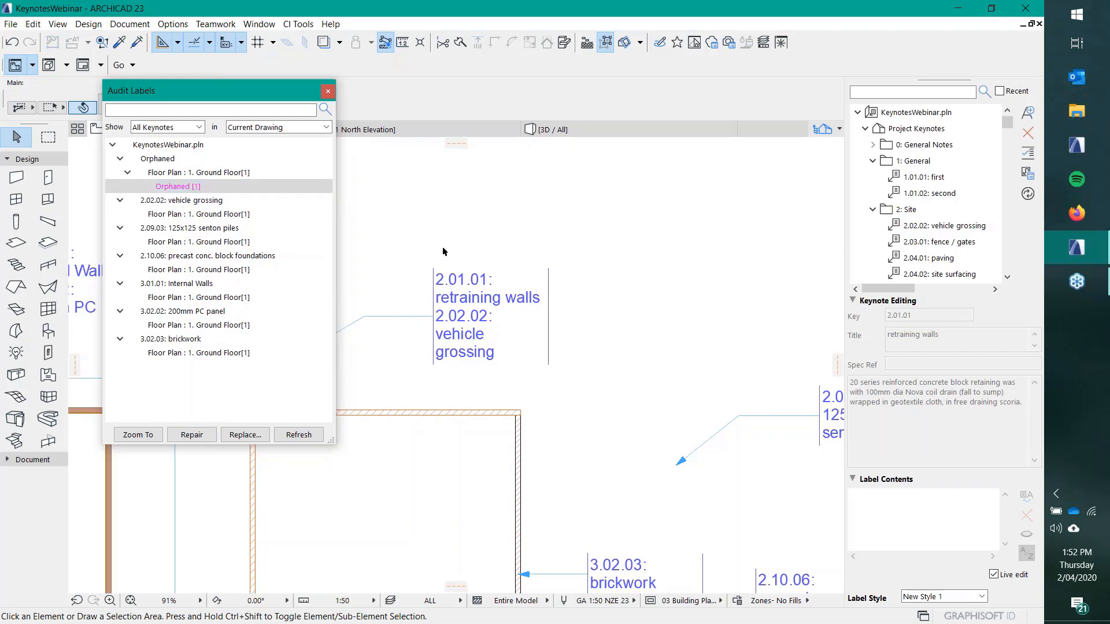
Step: Repair the orphaned keynote on the ground floor label and close the label audit
left_click(191, 435)
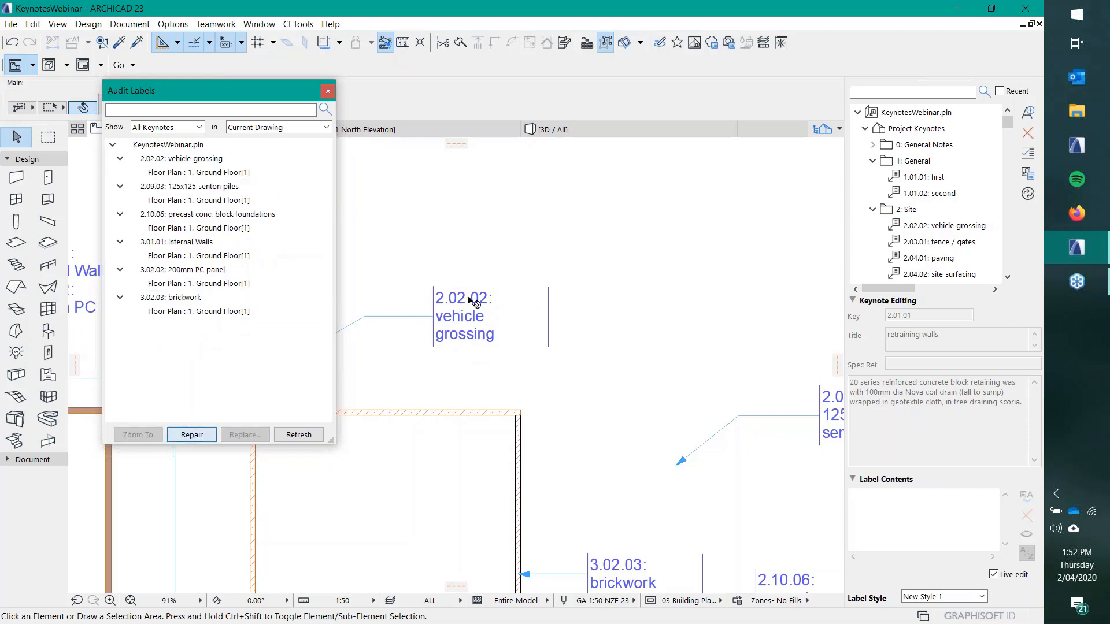
left_click(328, 91)
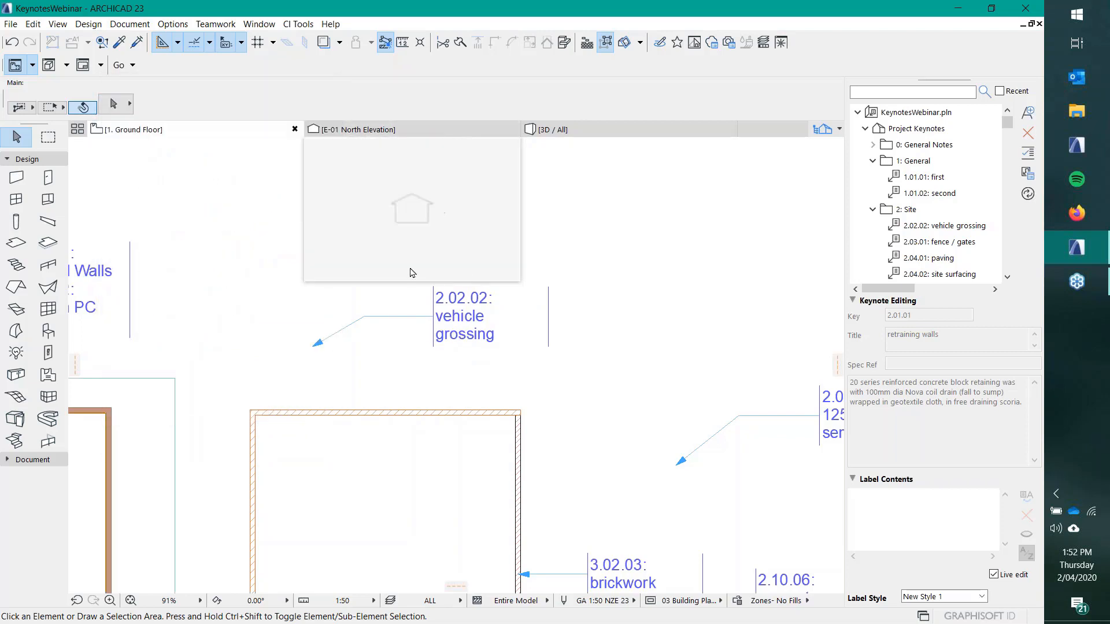
scroll(412, 337, "down", 3)
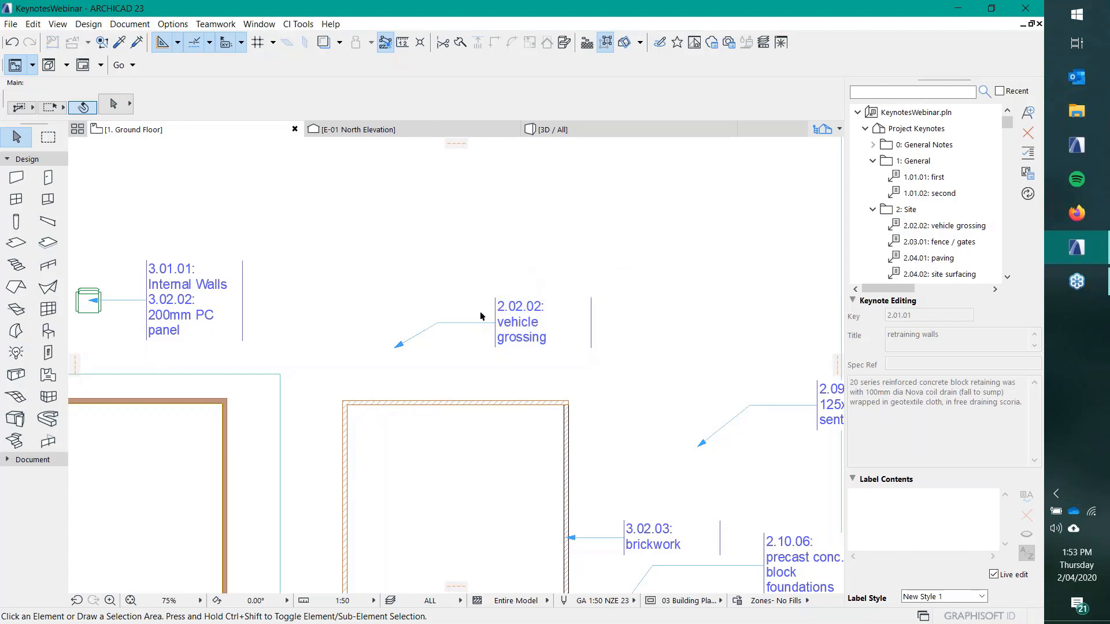
Step: Open the A102 Ground Floor Plan layout from the Working Drawings and bring its keynote labels into view
scroll(650, 362, "down", 2)
middle_click_drag(673, 407, 607, 354)
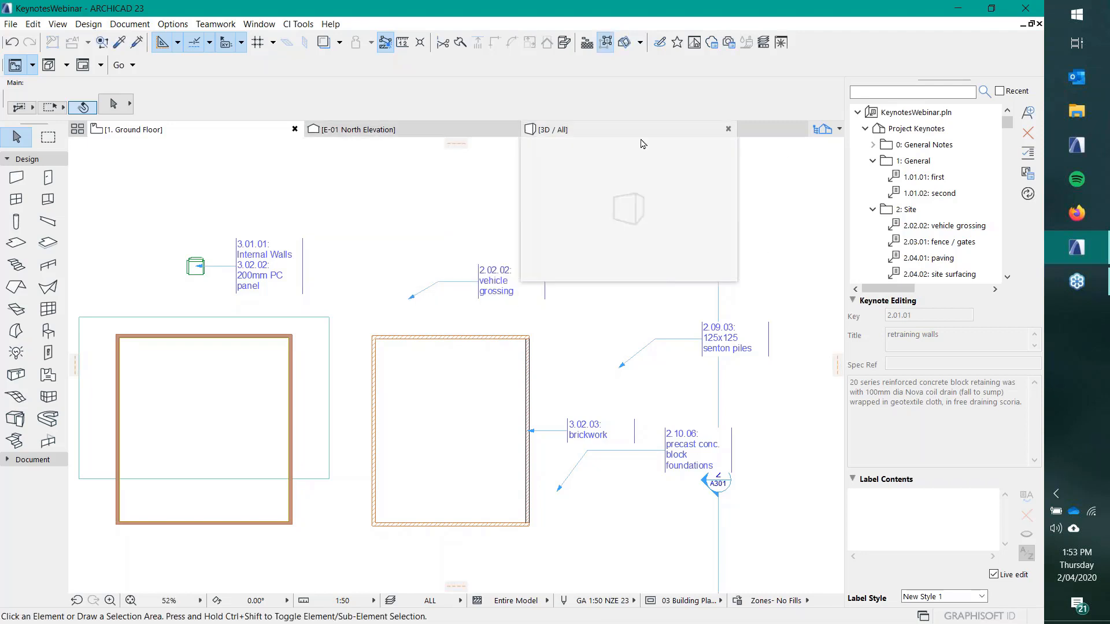
left_click(823, 129)
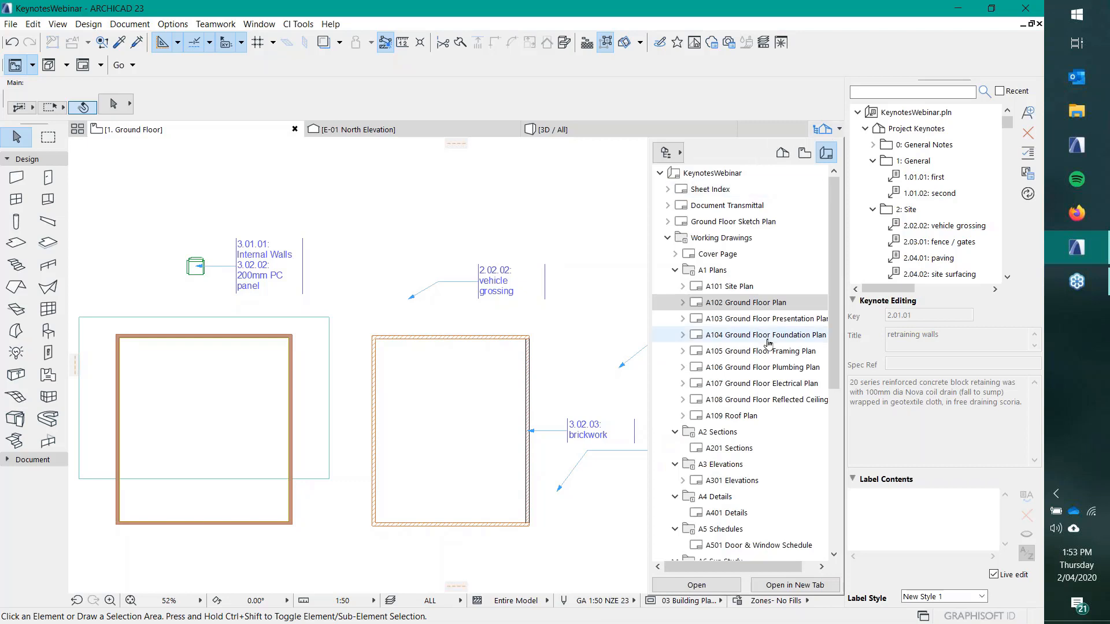
double_click(750, 303)
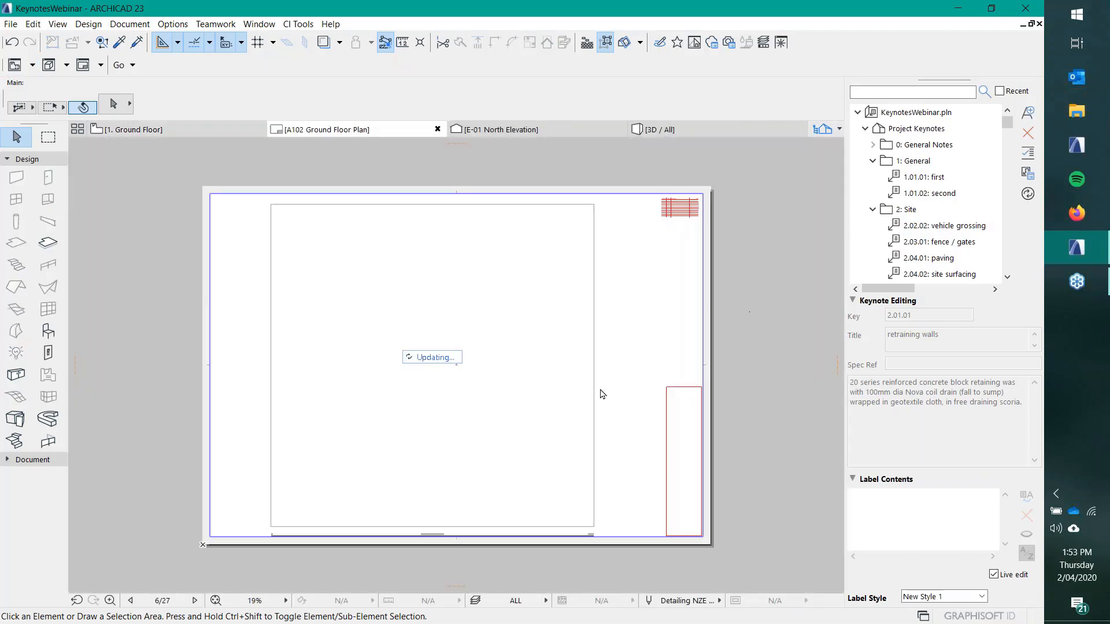
scroll(498, 359, "up", 3)
scroll(578, 372, "up", 2)
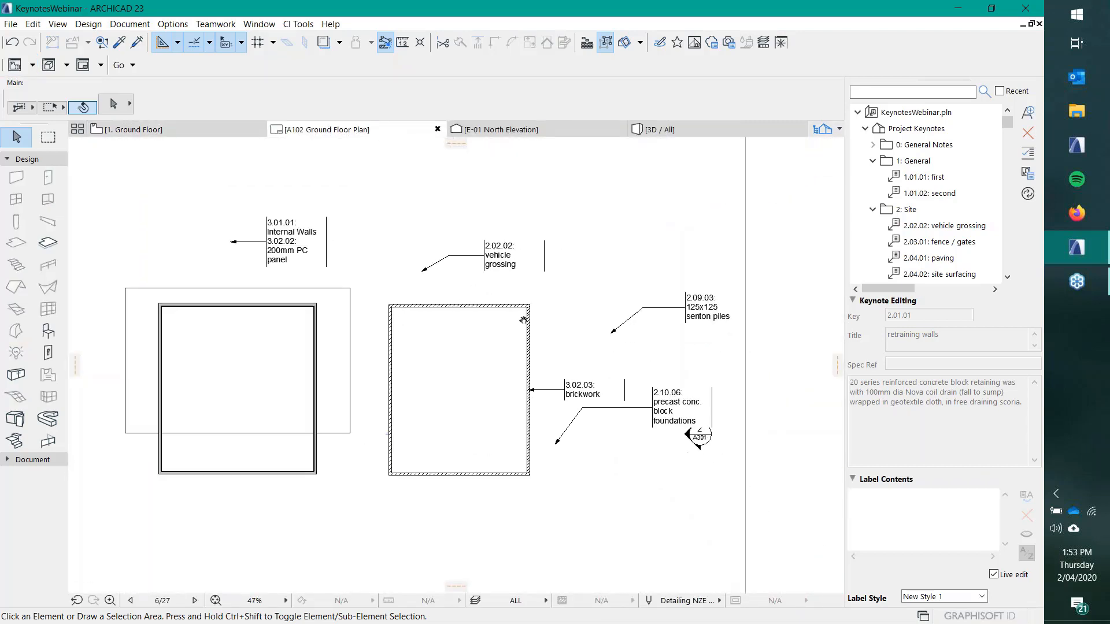
Step: Create a keynotes schedule for the current layout only, including only keynotes visible in the layout and applying the master layout's template settings
left_click(300, 24)
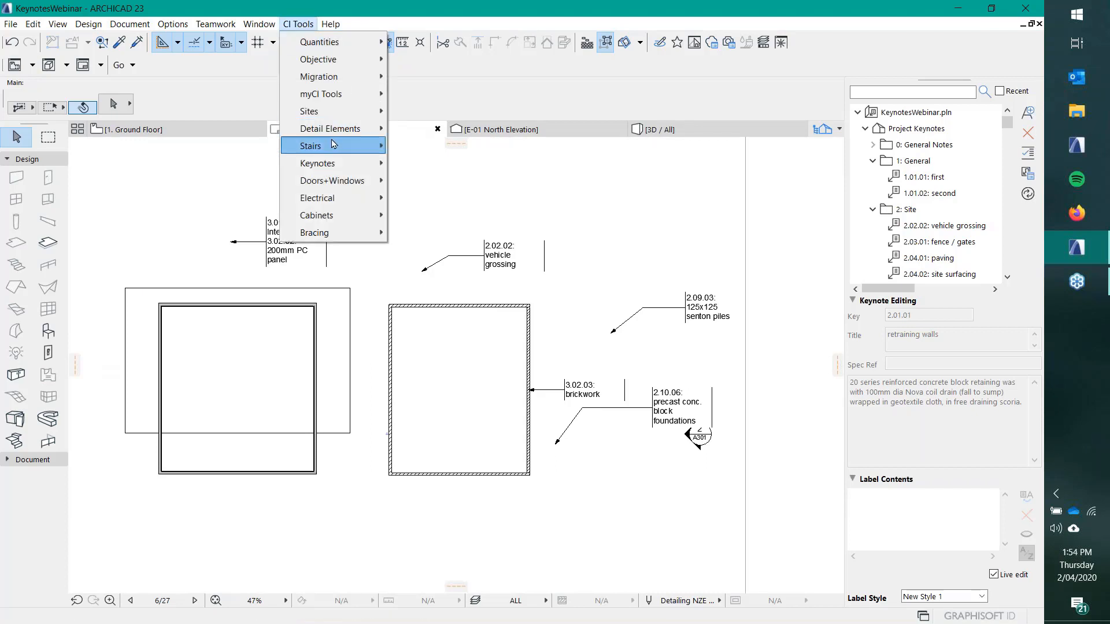
mouse_move(336, 164)
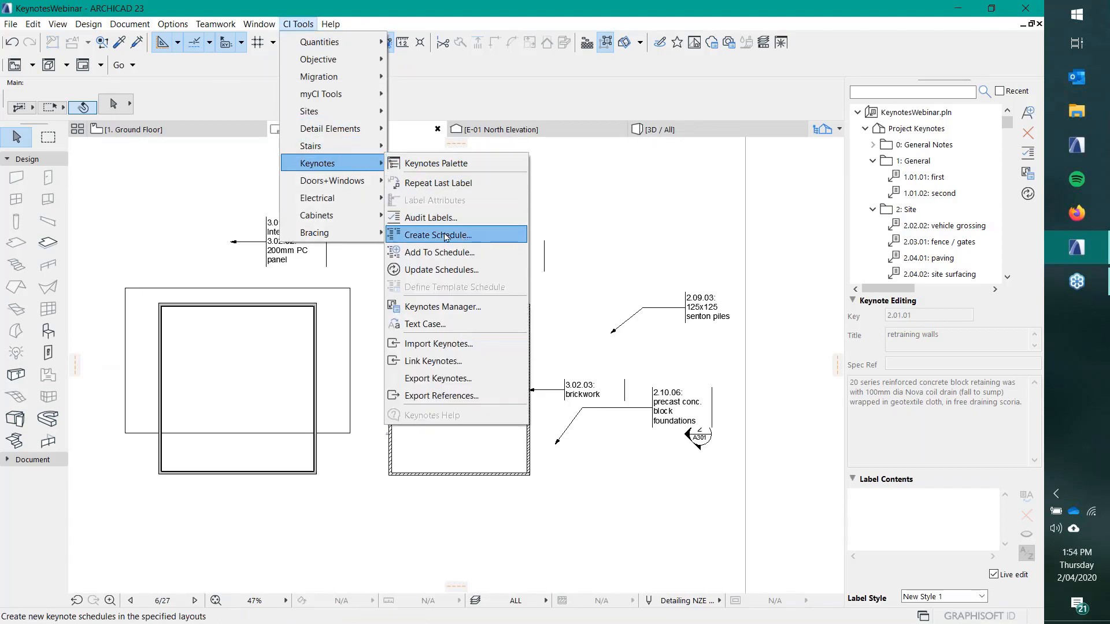
left_click(489, 235)
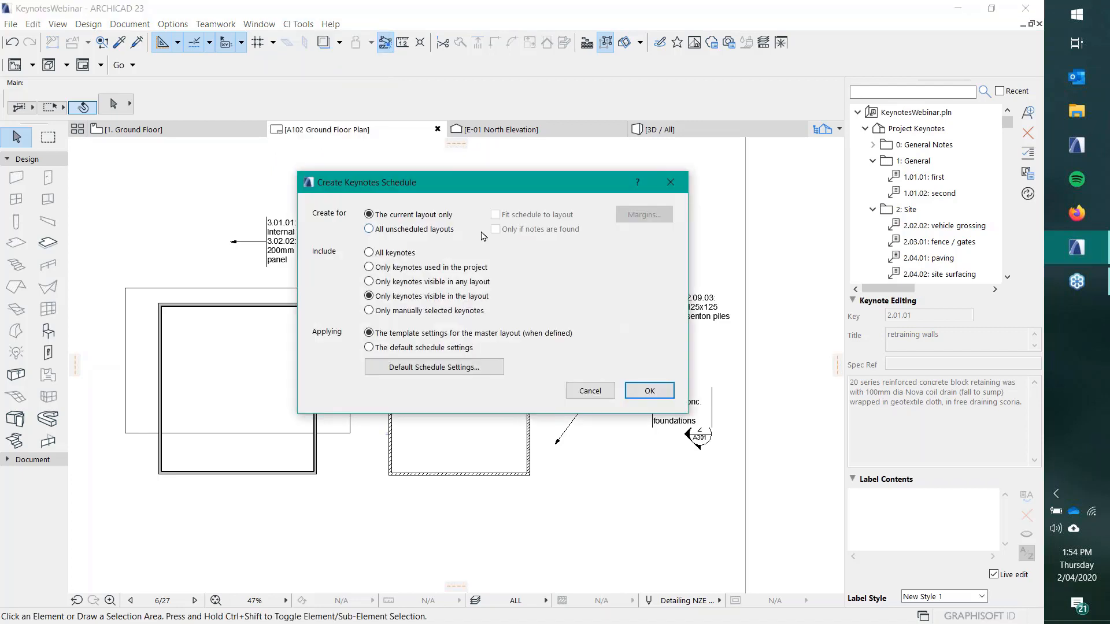
left_click_drag(475, 190, 487, 121)
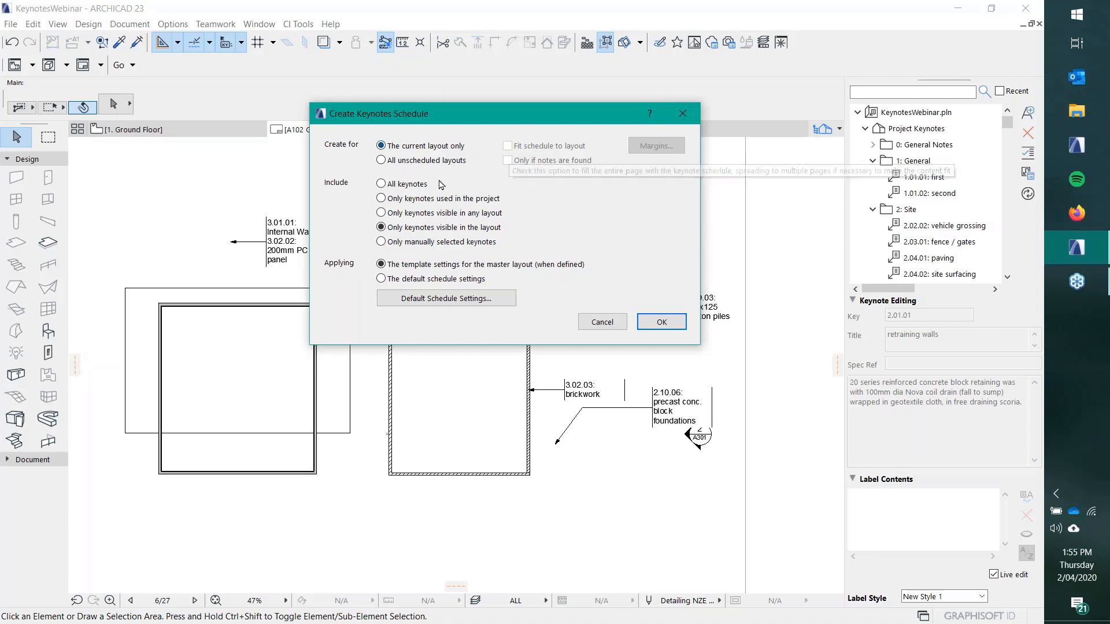
left_click(381, 213)
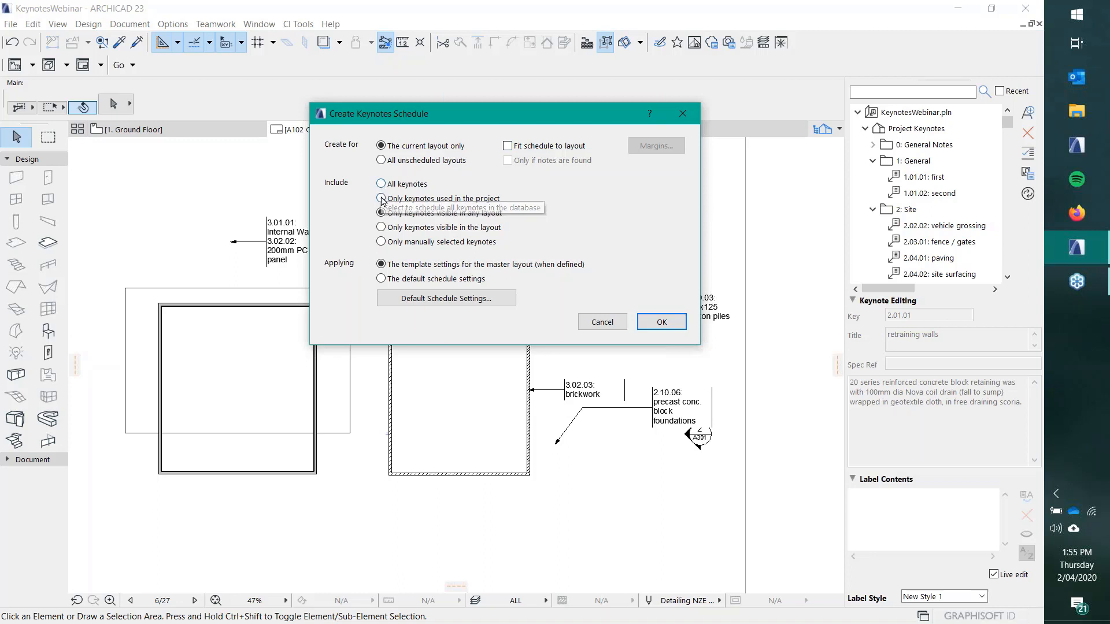
left_click(382, 228)
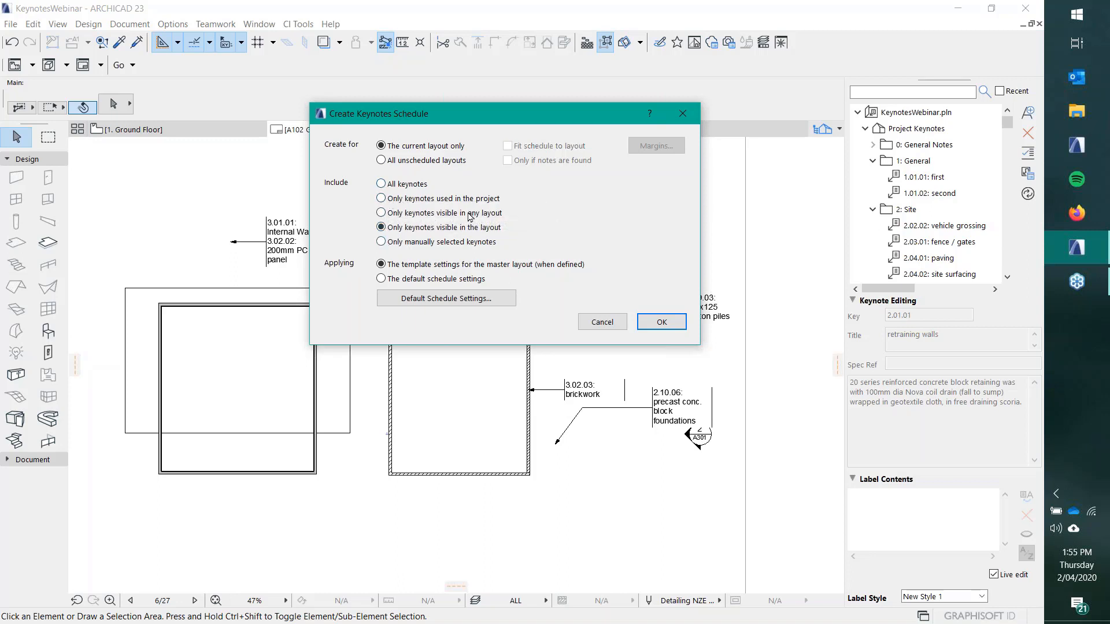
left_click(662, 322)
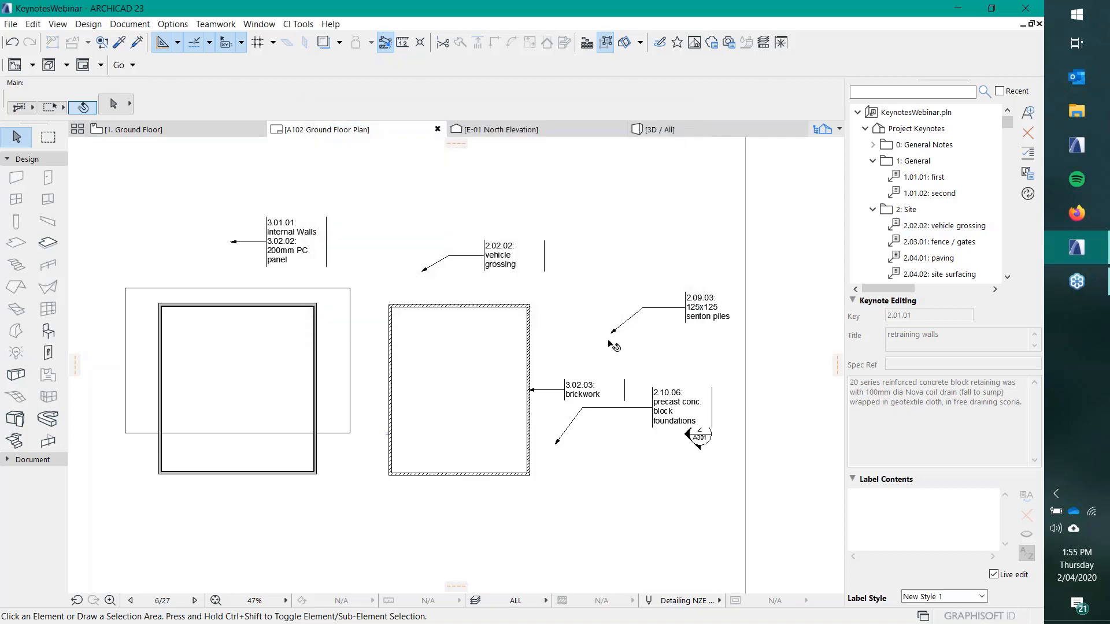
Step: Examine the Notes schedule placed on layout A102 and open its object settings
scroll(526, 336, "down", 5)
scroll(416, 409, "up", 4)
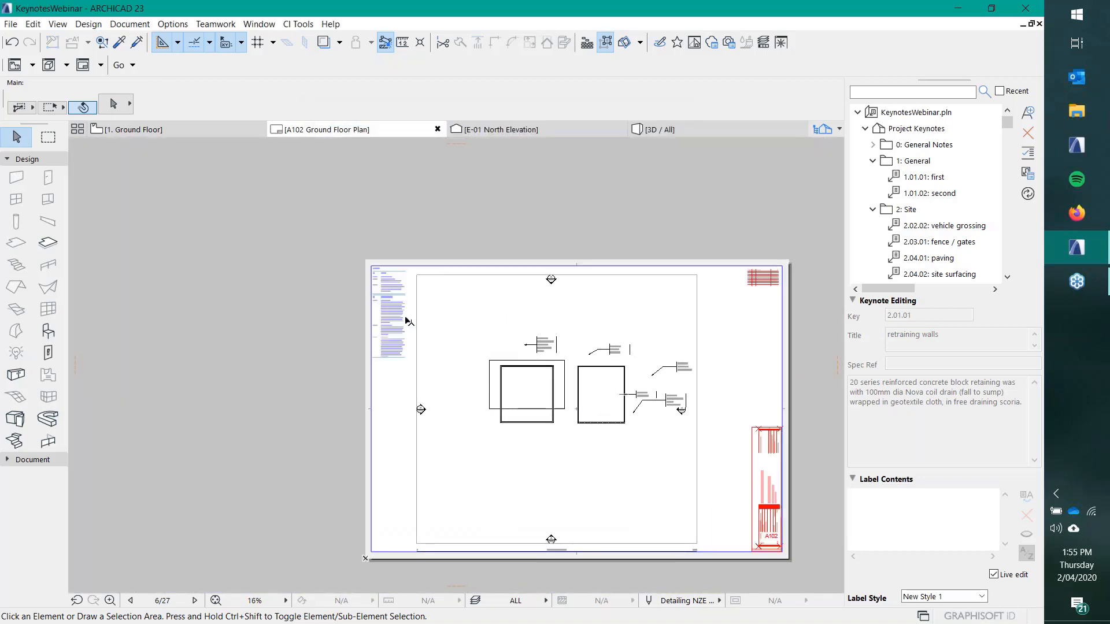
scroll(376, 267, "up", 7)
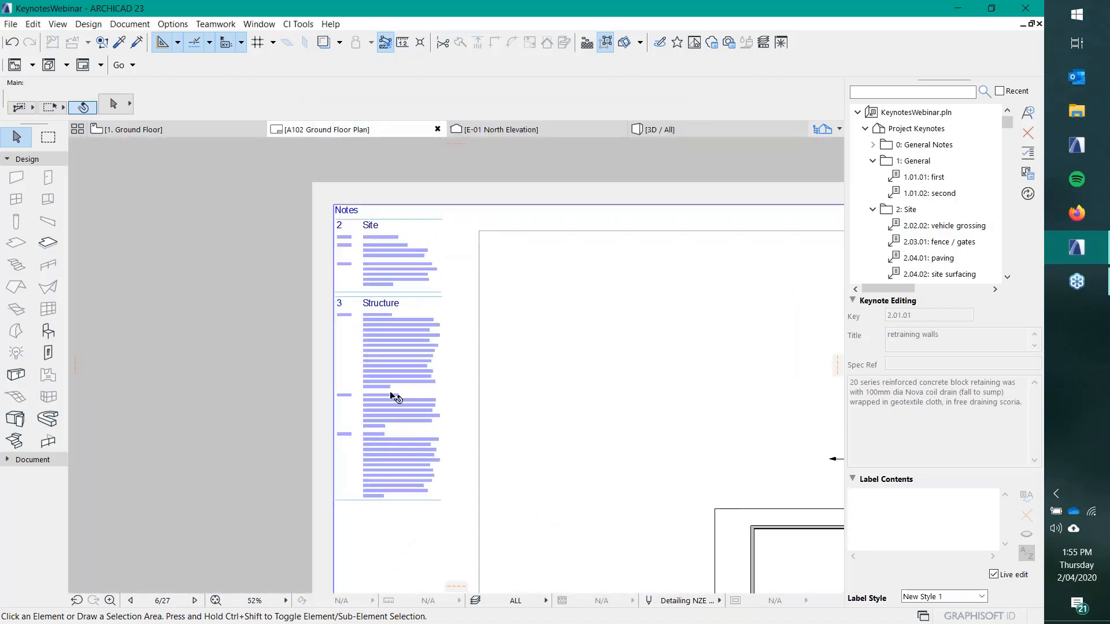
middle_click_drag(388, 273, 393, 340)
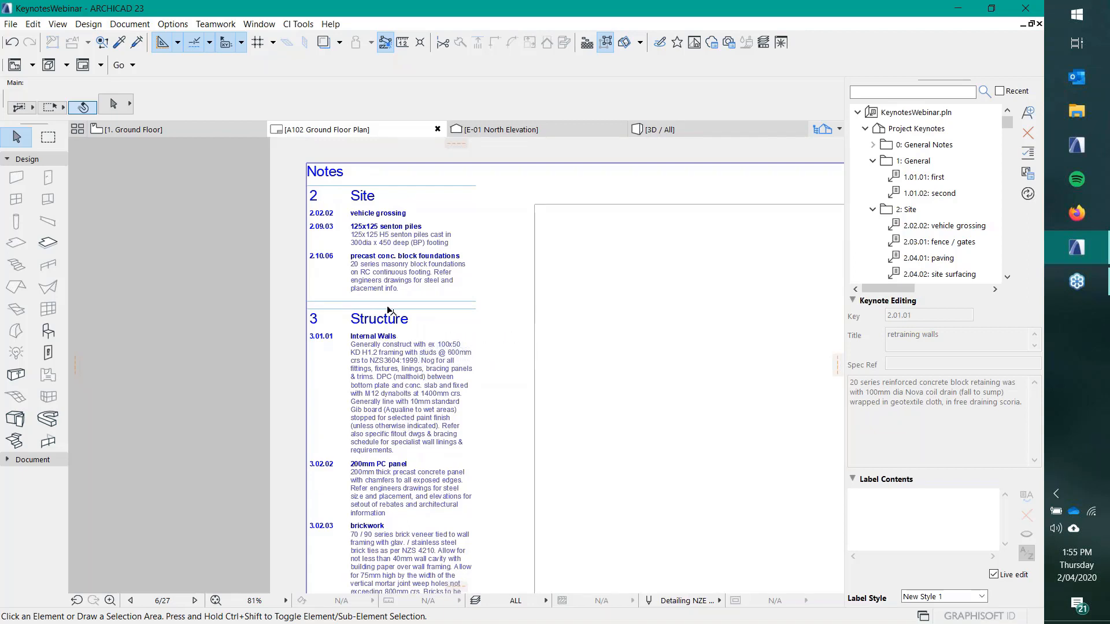
left_click(391, 267)
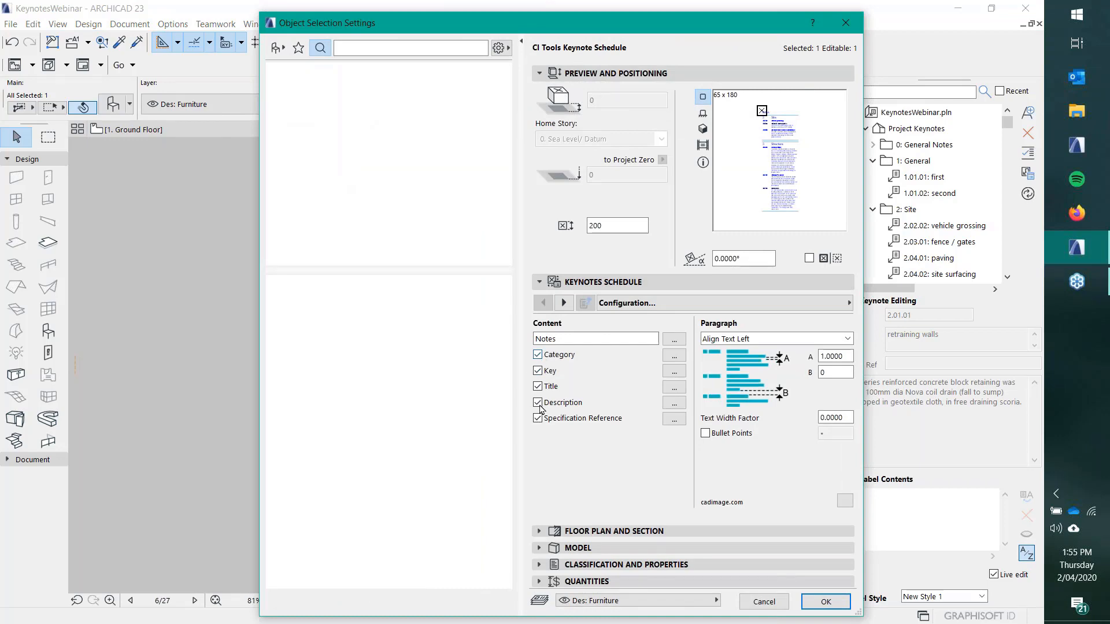
left_click_drag(677, 21, 868, 9)
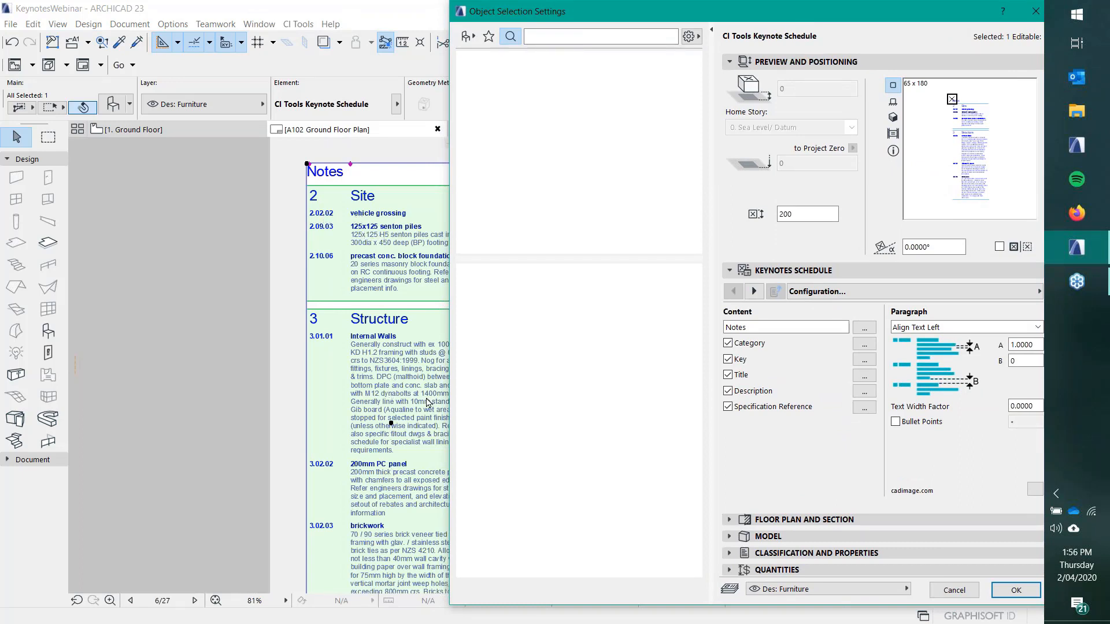
left_click_drag(740, 16, 419, 26)
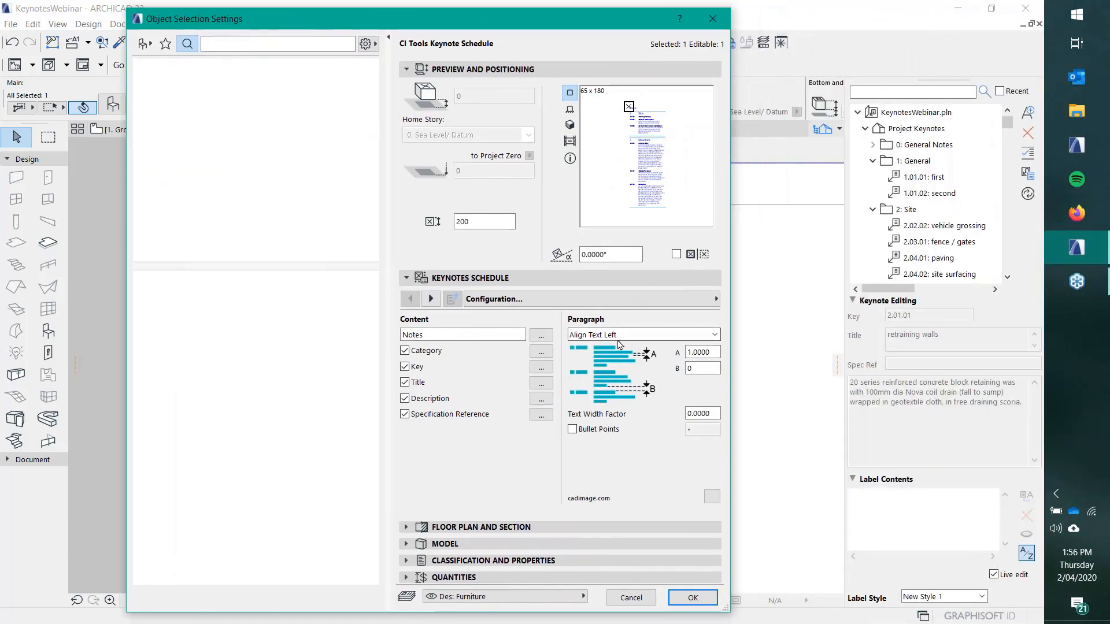
Step: Review the schedule's text settings for Schedule Header, Category, Key, Title, Description and Specification Reference
left_click(633, 300)
left_click(787, 319)
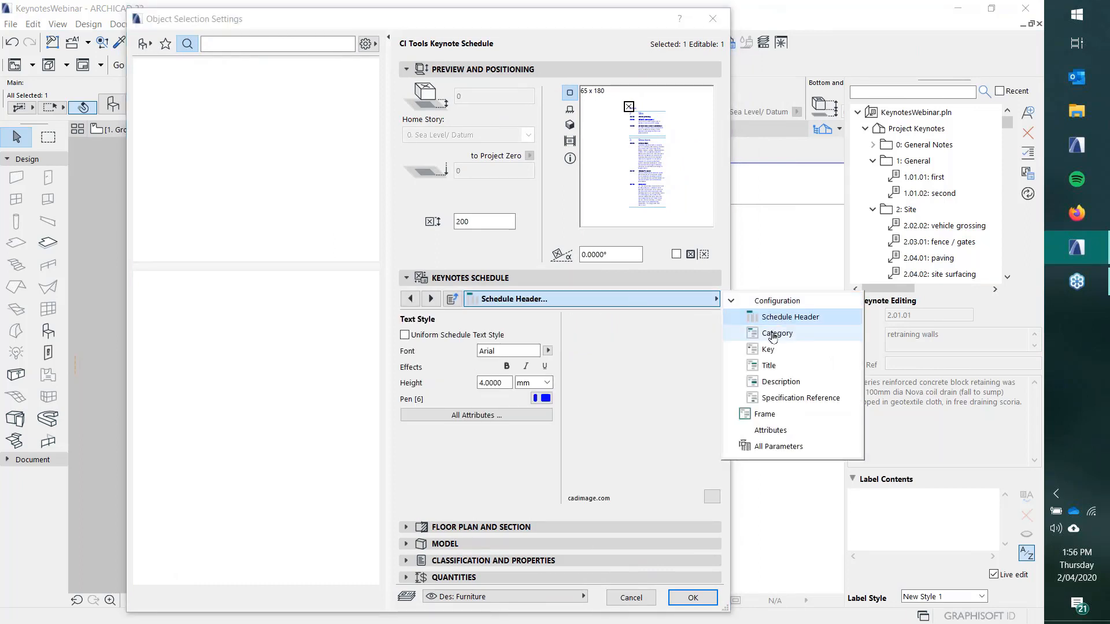
left_click(774, 335)
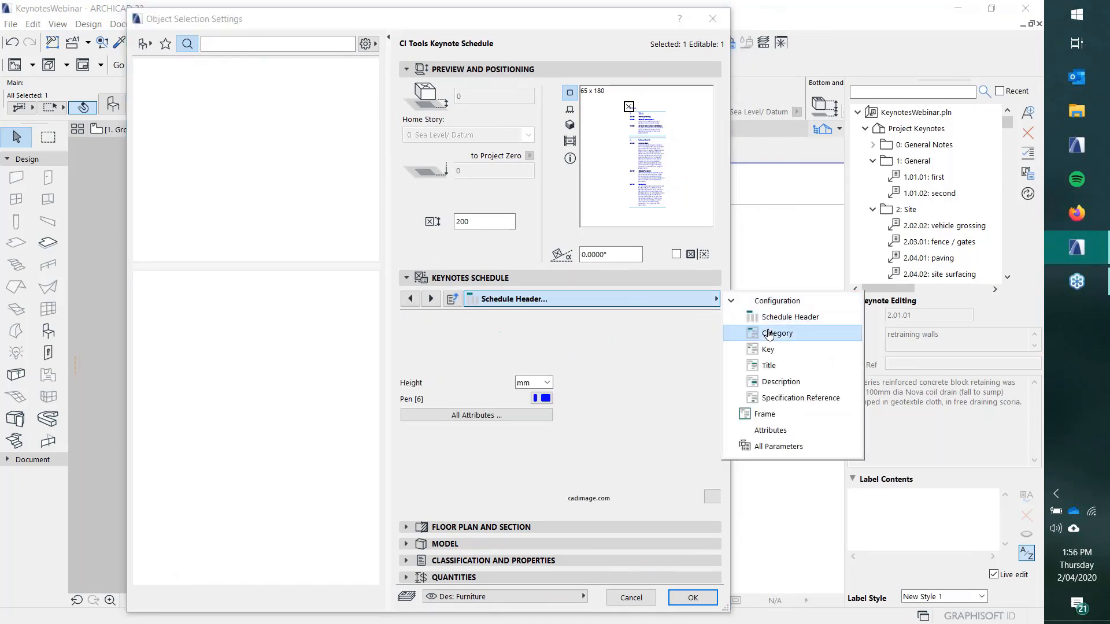
left_click(768, 351)
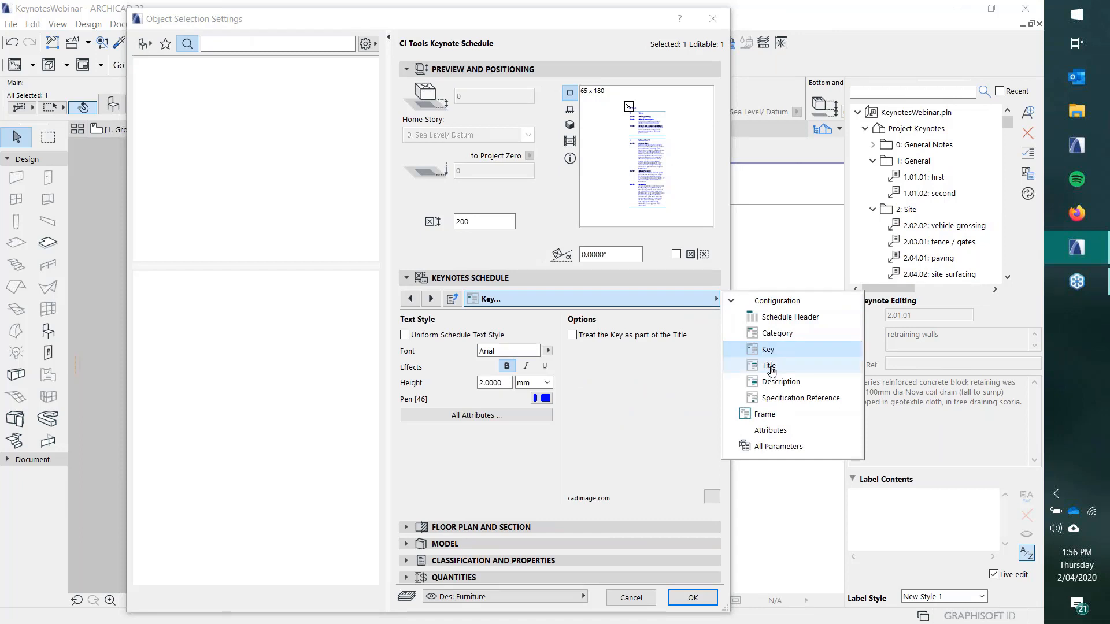
left_click(769, 366)
left_click(780, 382)
left_click(801, 397)
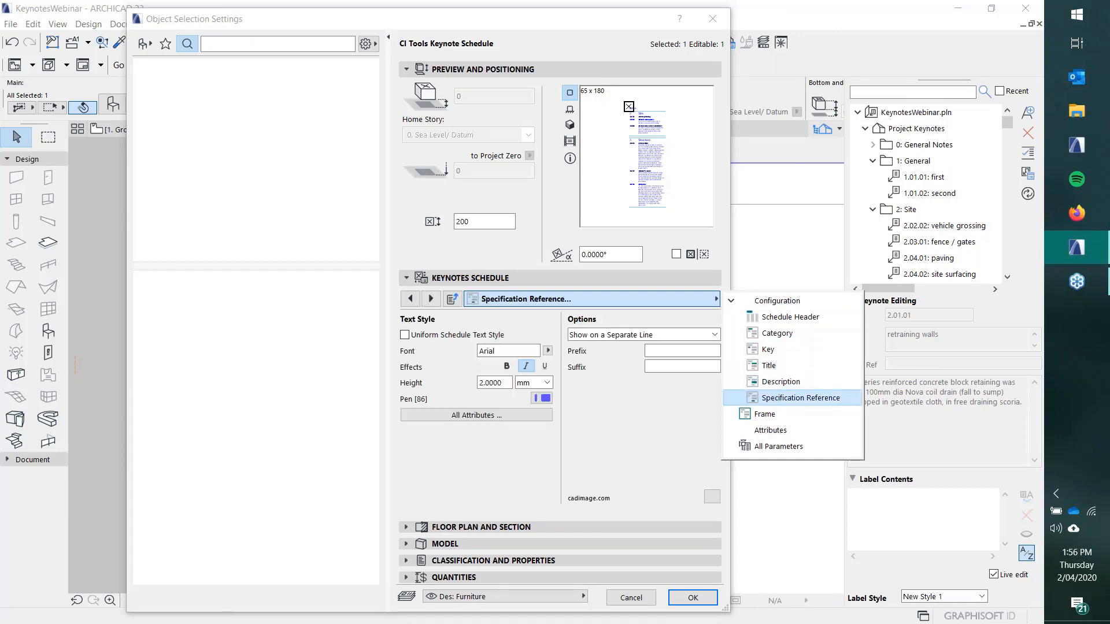
Step: Review the keynote schedule's Frame settings, including the frame type, and close the object settings
left_click(764, 414)
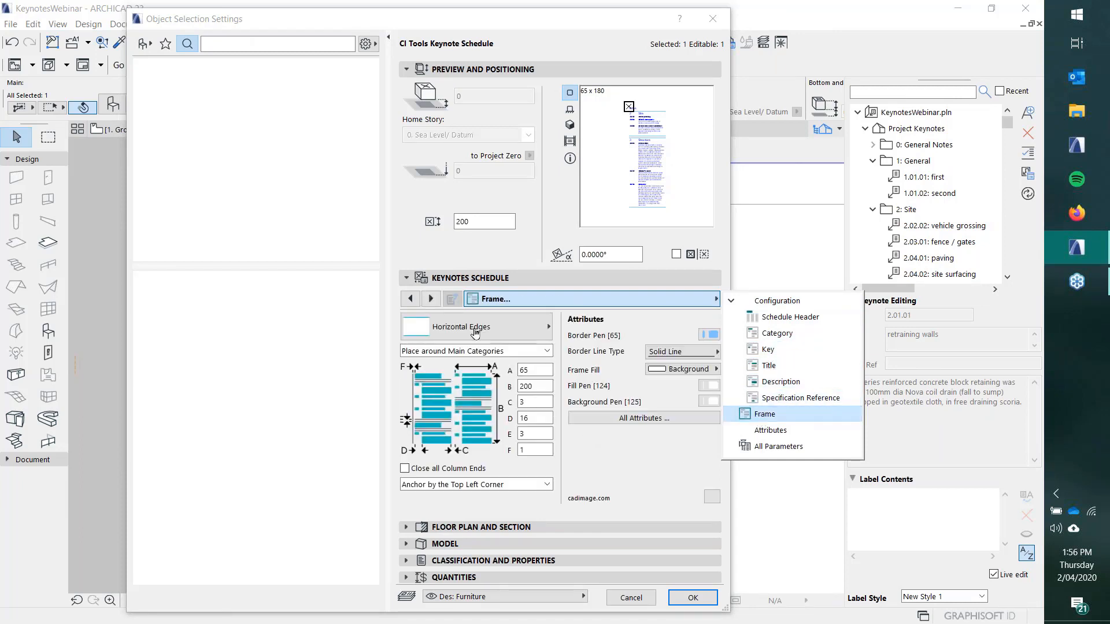
left_click(549, 432)
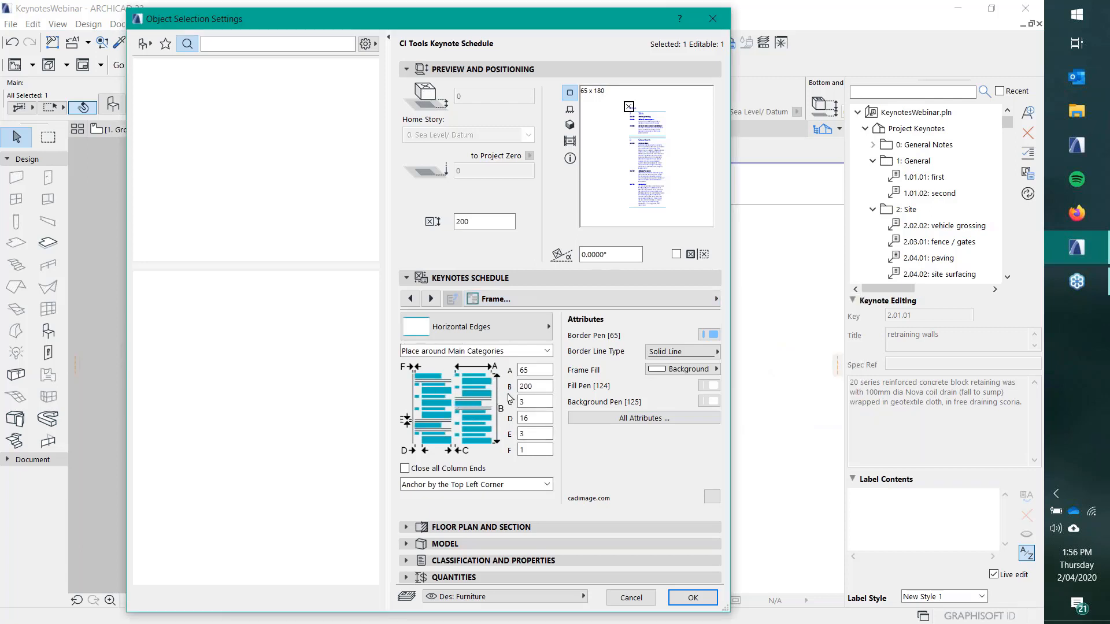
left_click(477, 328)
left_click(478, 329)
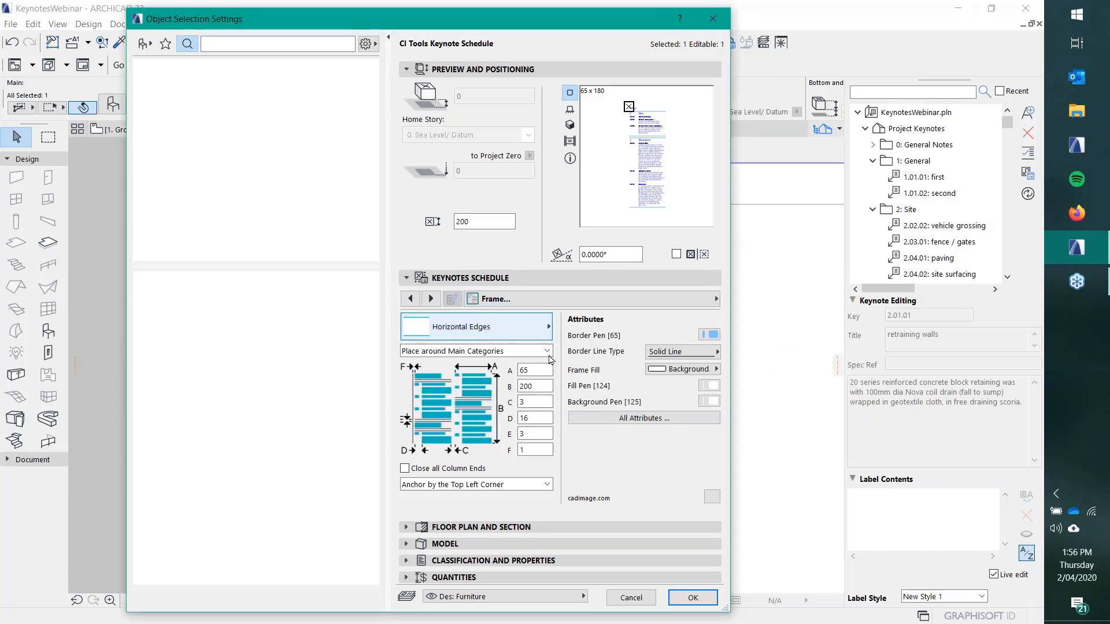
left_click(693, 597)
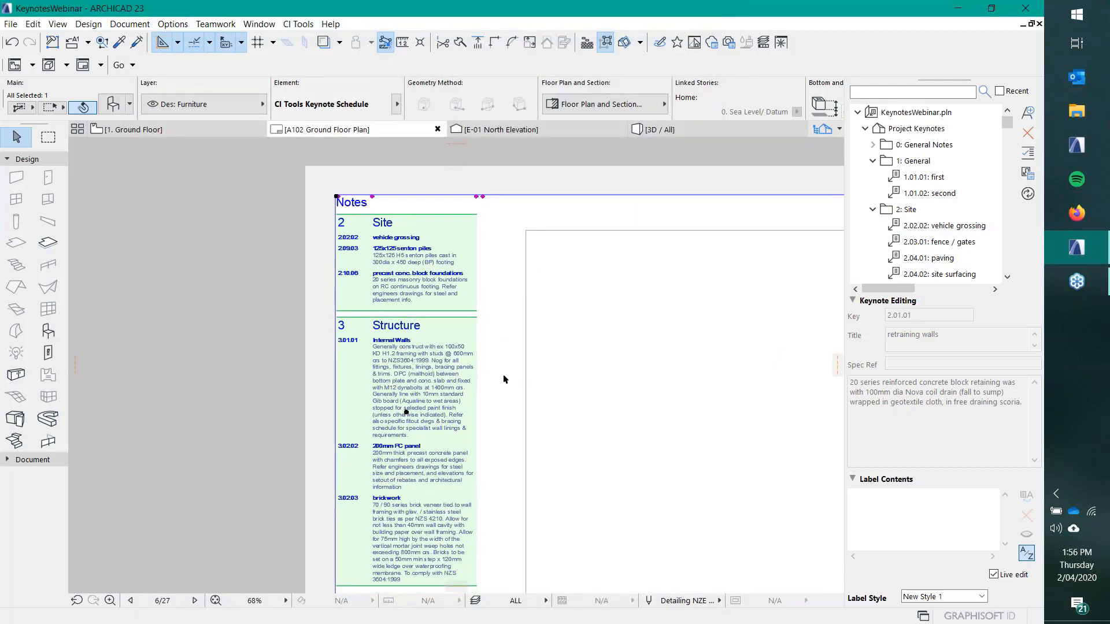
Step: Return to the ground floor plan and place a leader label for keynote 2.09.04 timber pole foundations above the 2.09.03 label
left_click(168, 130)
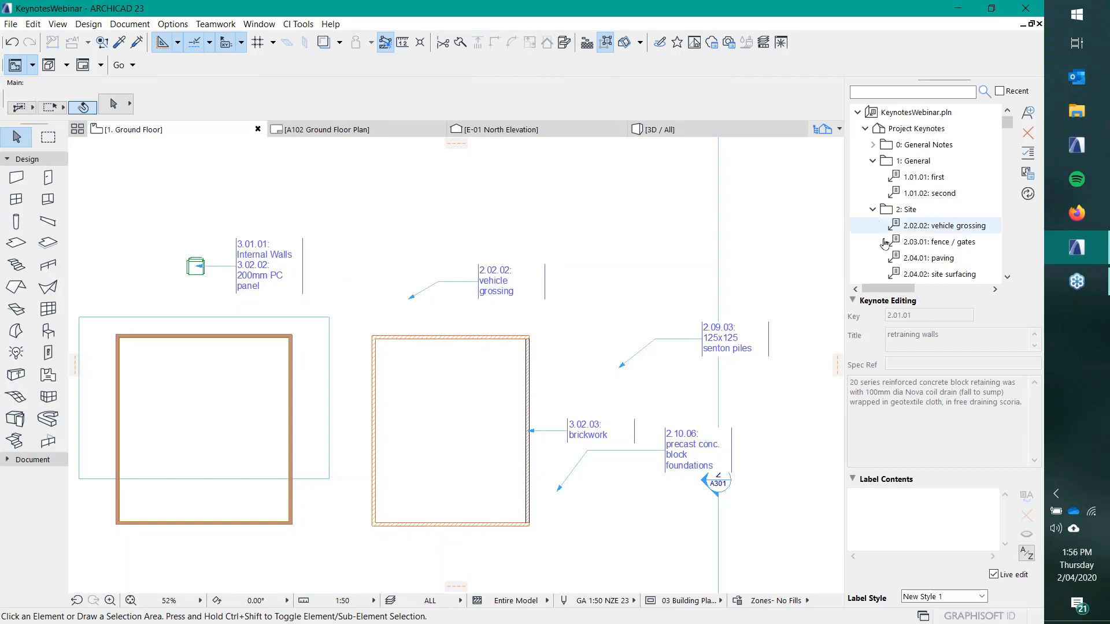
scroll(908, 246, "down", 6)
left_click_drag(913, 224, 620, 272)
left_click(581, 291)
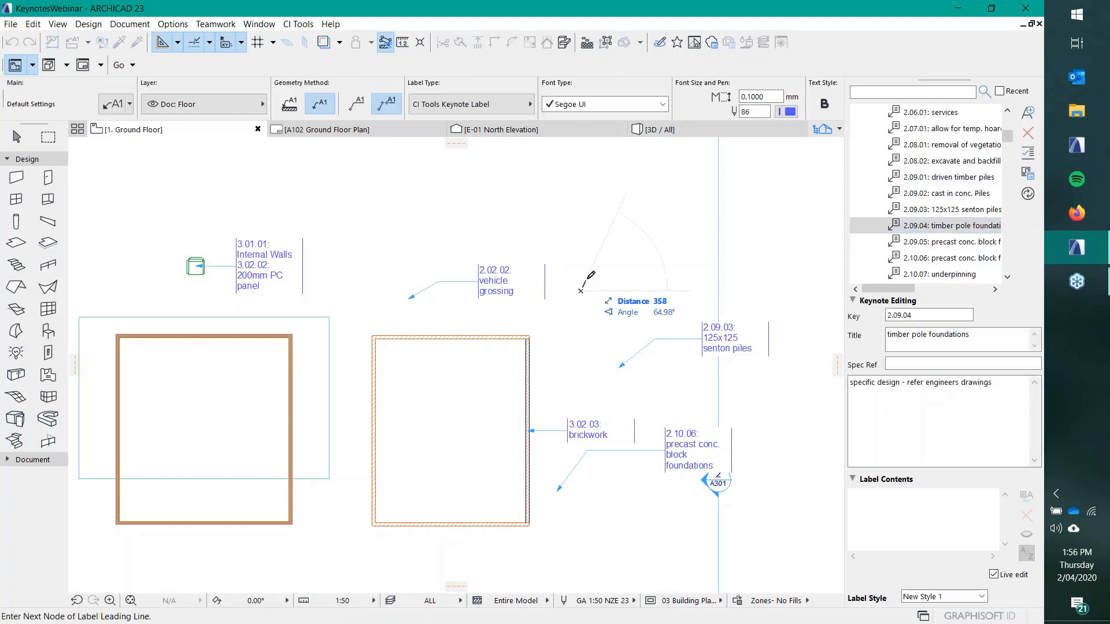
left_click(599, 260)
left_click(633, 259)
Step: Place a leader label for keynote 2.10.07 underpinning above the 2.02.02 vehicle grossing label
left_click(940, 274)
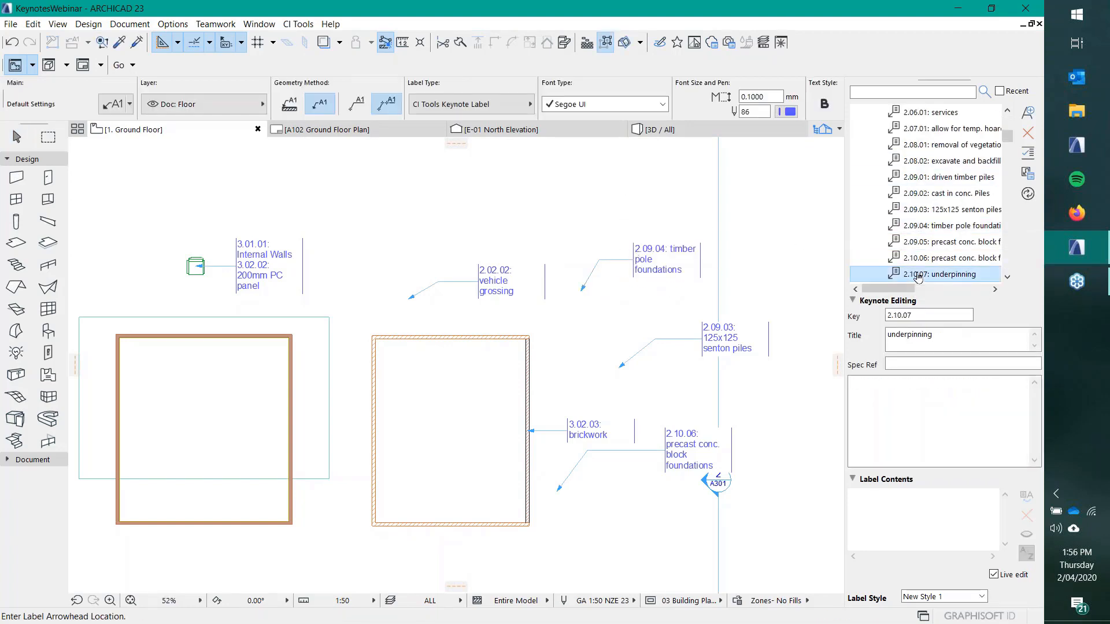
left_click(358, 267)
left_click(392, 219)
left_click(474, 218)
Step: Place a leader label for keynote 3.09.01 prefabricated roof trusses @ 900 crs above the timber pole foundations label
scroll(930, 226, "down", 10)
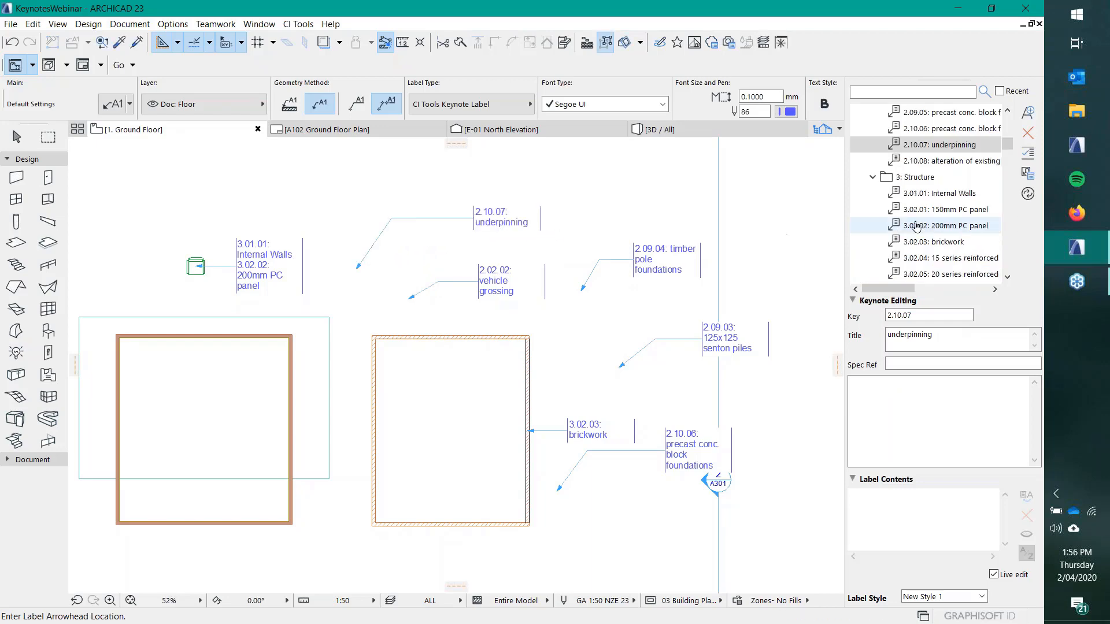
left_click(948, 225)
left_click(587, 229)
left_click(644, 191)
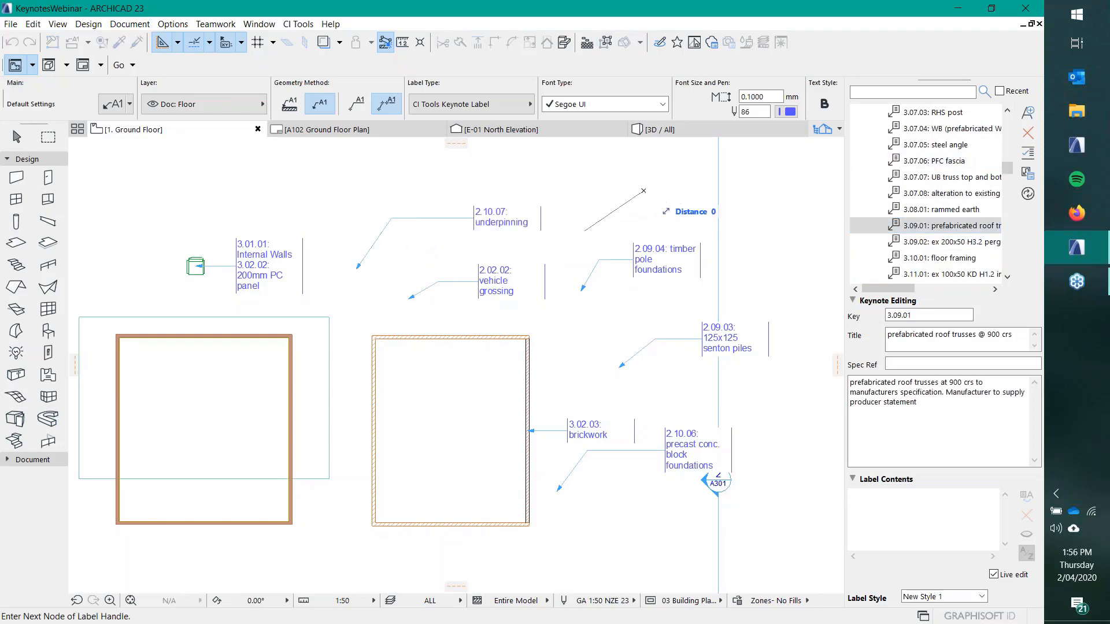
left_click(705, 191)
Step: Update the keynote schedule on the A102 Ground Floor Plan layout, for the current layout only, and inspect the updated notes
left_click(325, 131)
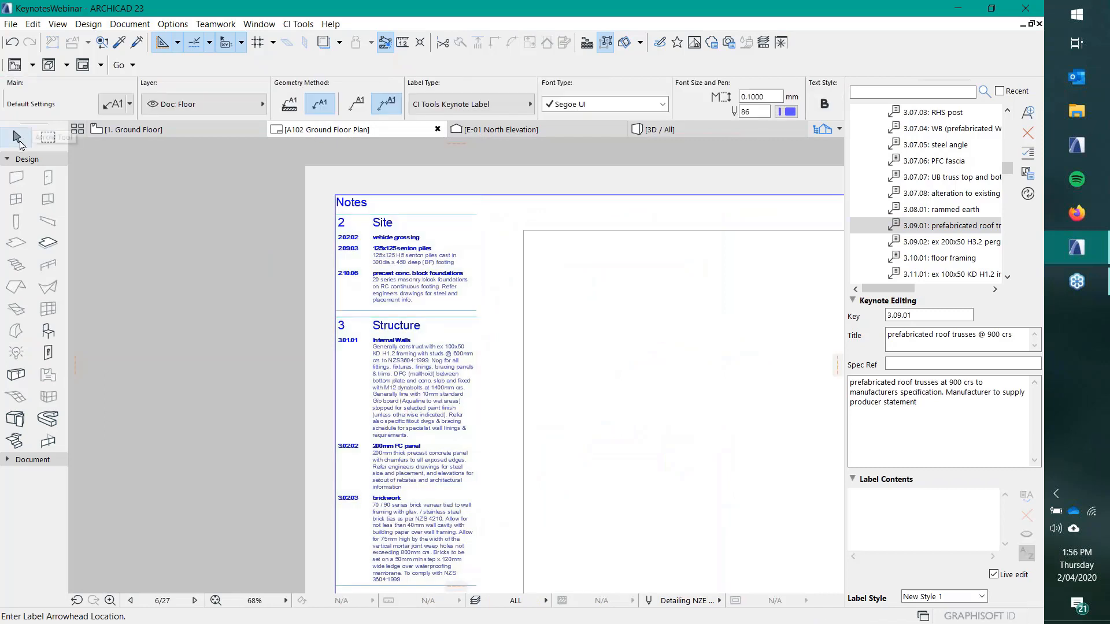
left_click(293, 24)
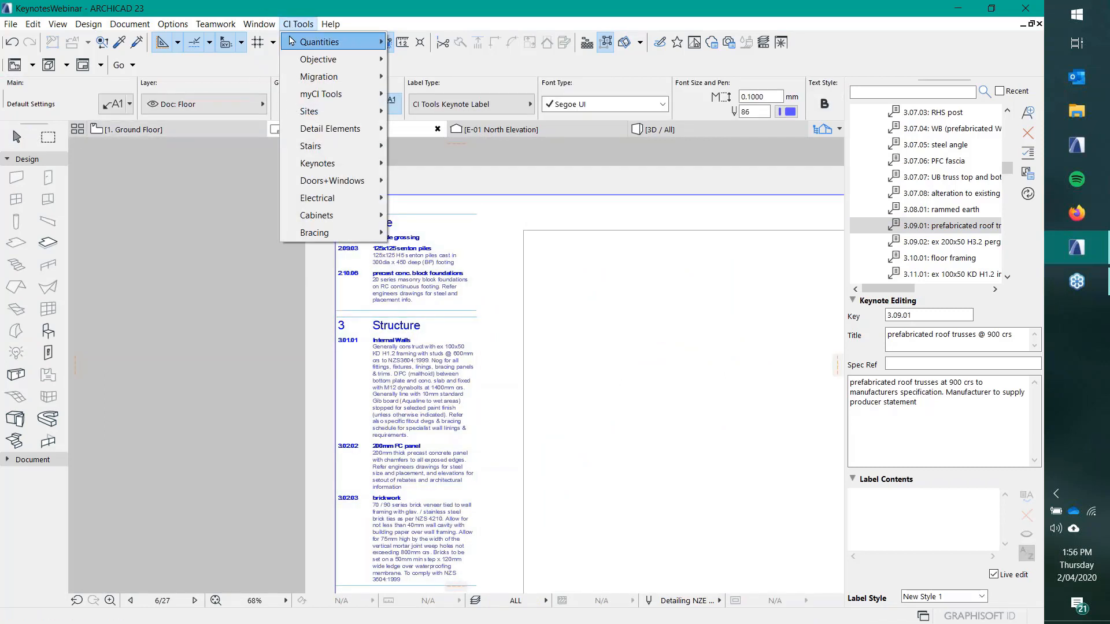
mouse_move(335, 167)
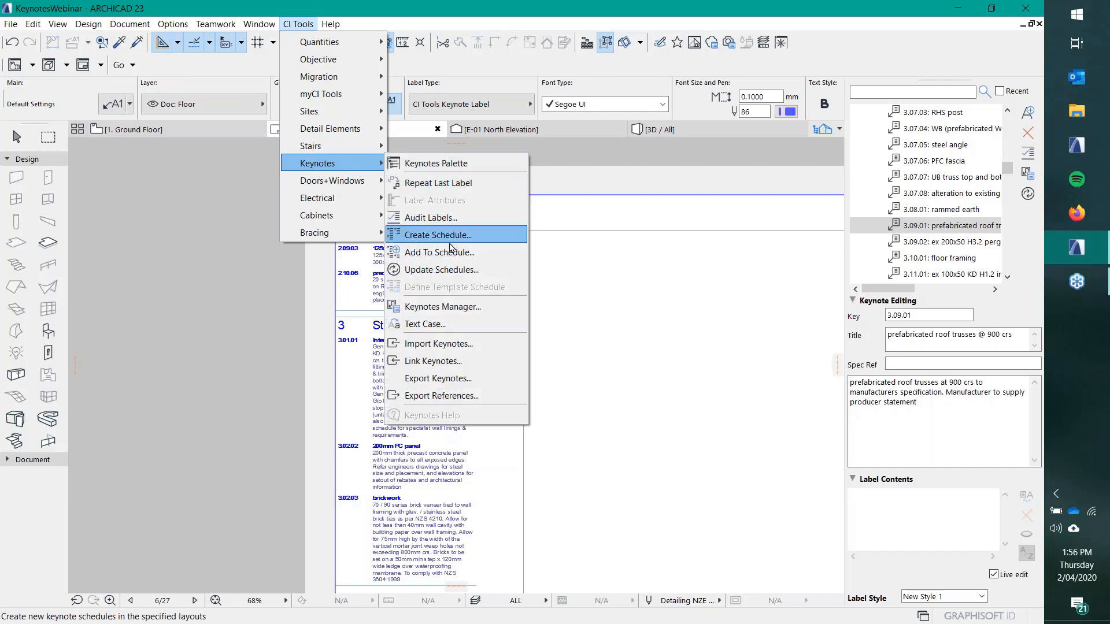
left_click(414, 270)
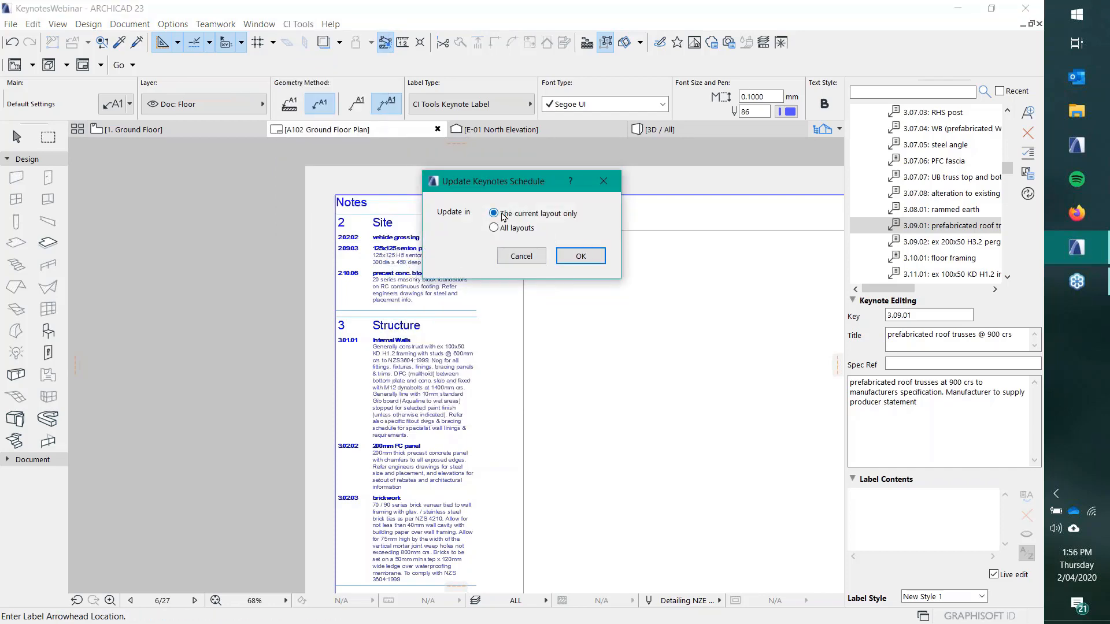
left_click(580, 256)
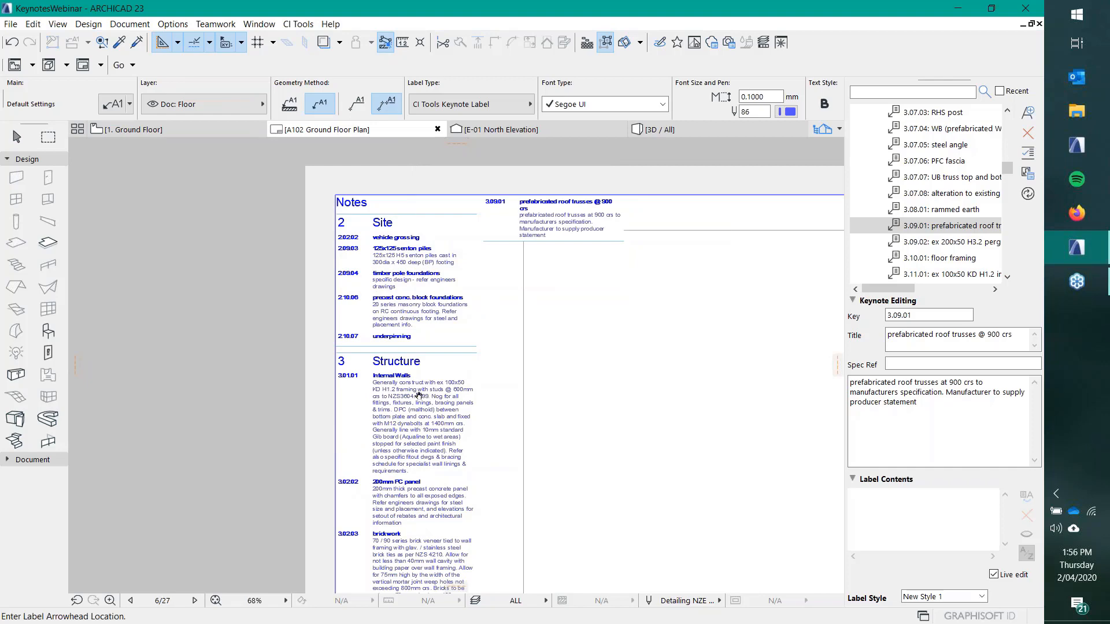
middle_click_drag(418, 396, 408, 248)
scroll(411, 448, "down", 4)
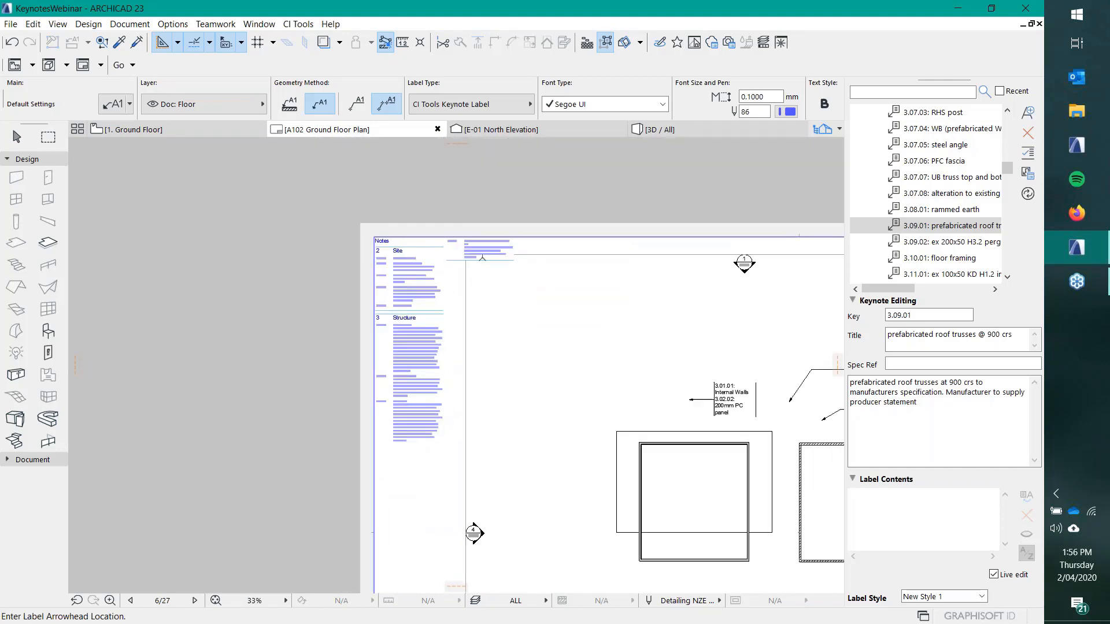
scroll(476, 279, "up", 5)
scroll(416, 235, "up", 1)
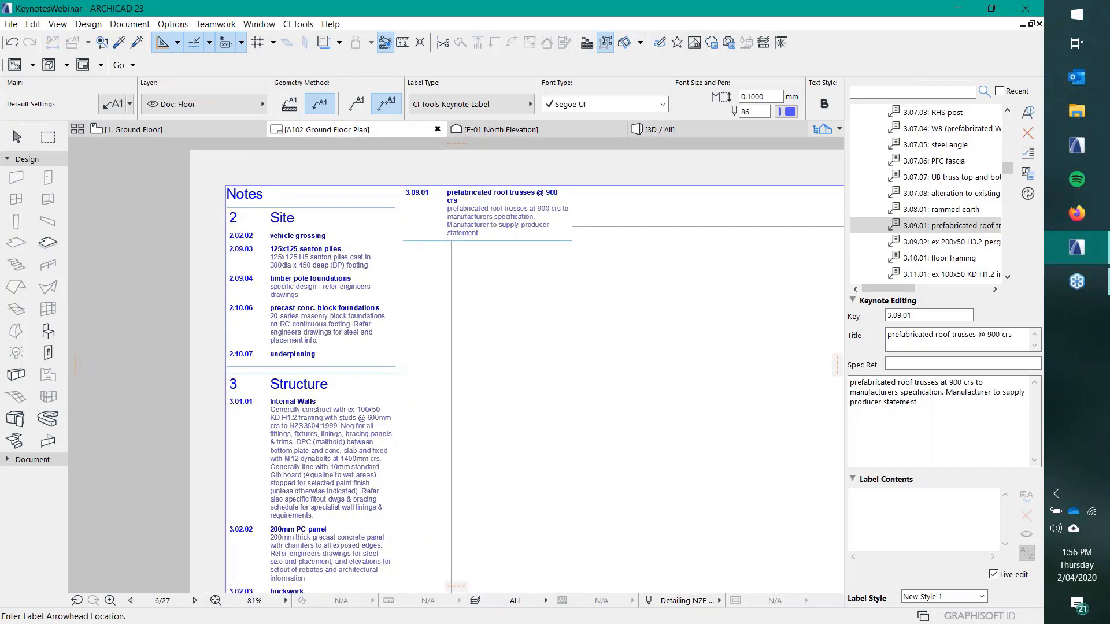
left_click(16, 136)
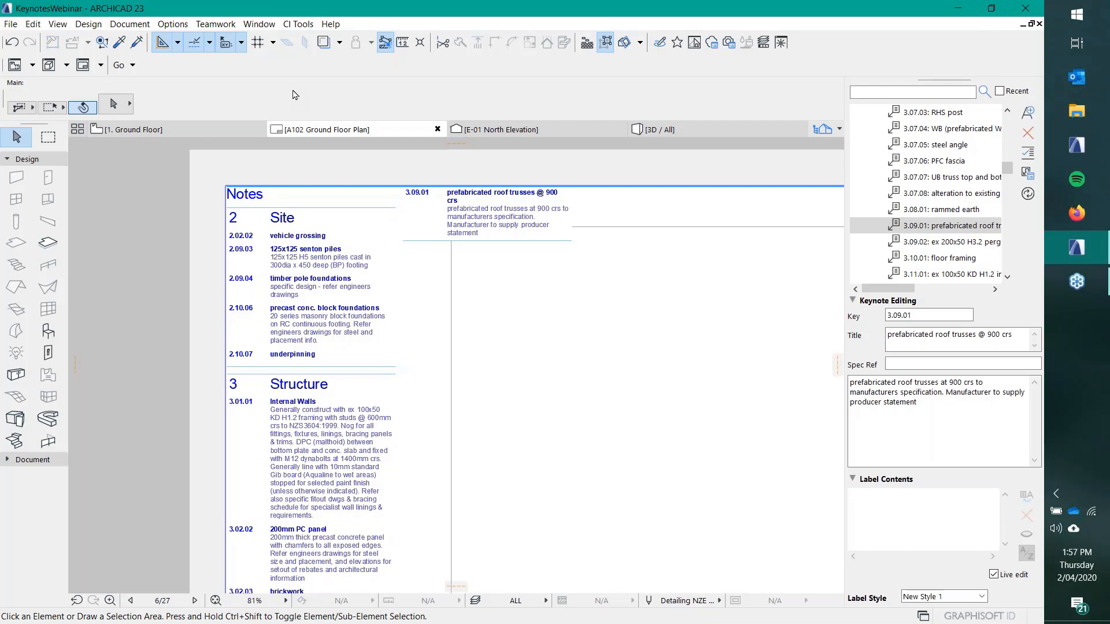
Step: Return to the ground floor plan and display the details of project keynote 1.01.01 in the General folder
left_click(217, 132)
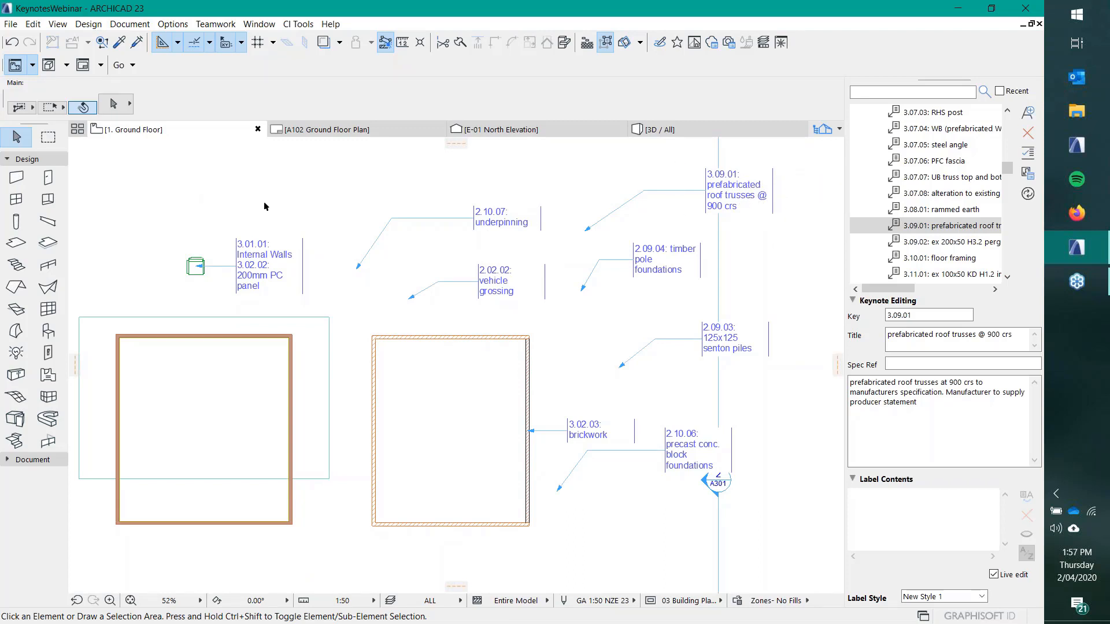
left_click(1028, 173)
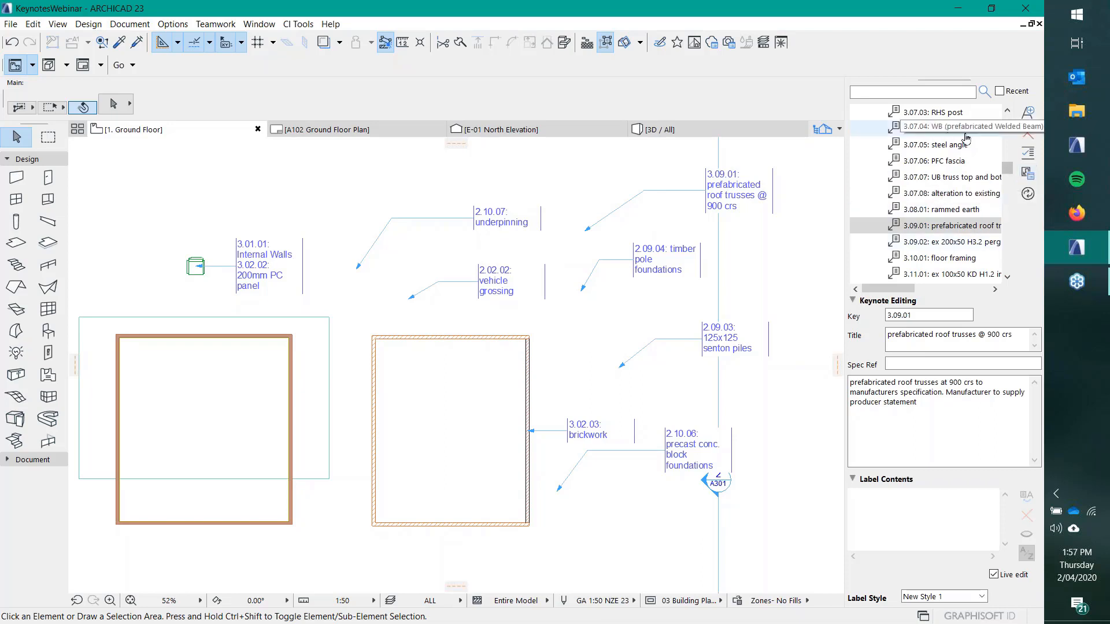
left_click_drag(1008, 169, 1008, 118)
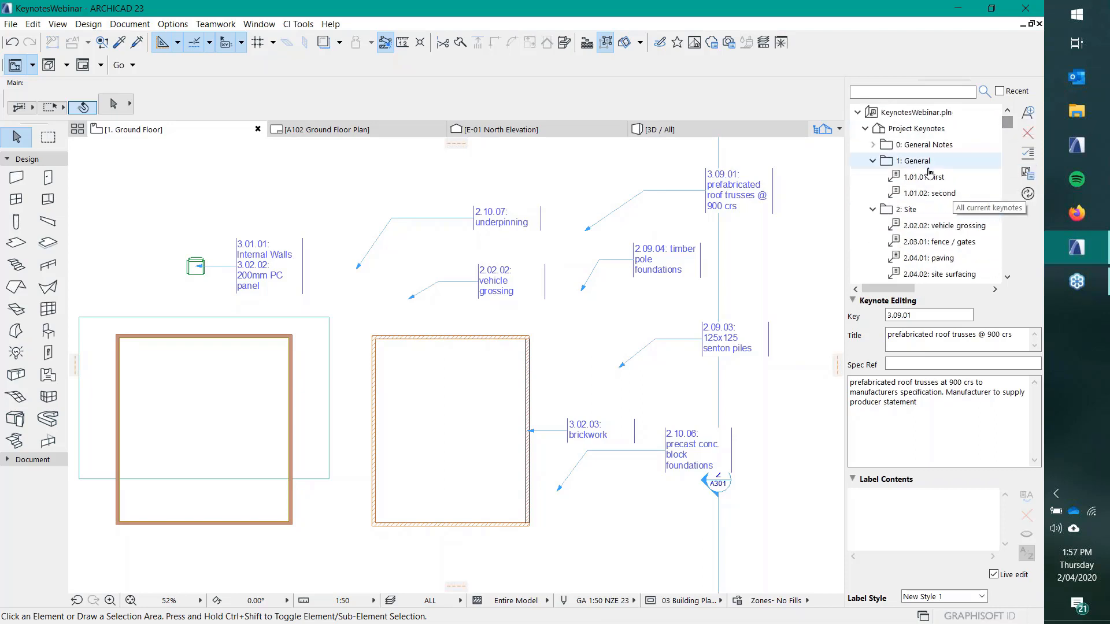
left_click(924, 178)
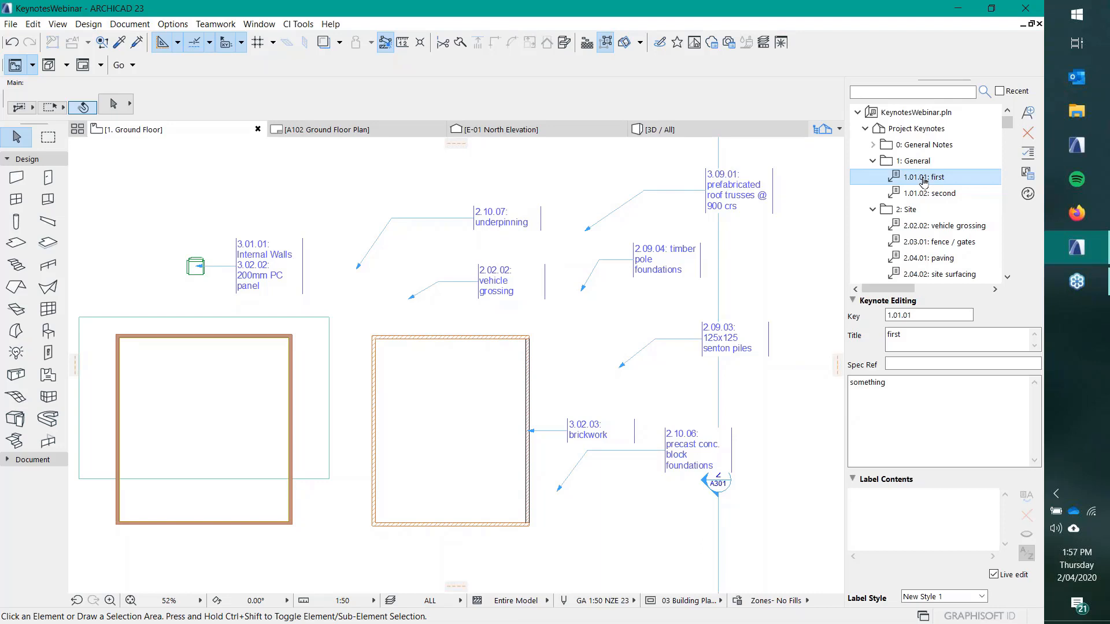
Step: Review the specification link sources in the Keynotes Manager without linking anything, and close the manager
left_click(1028, 174)
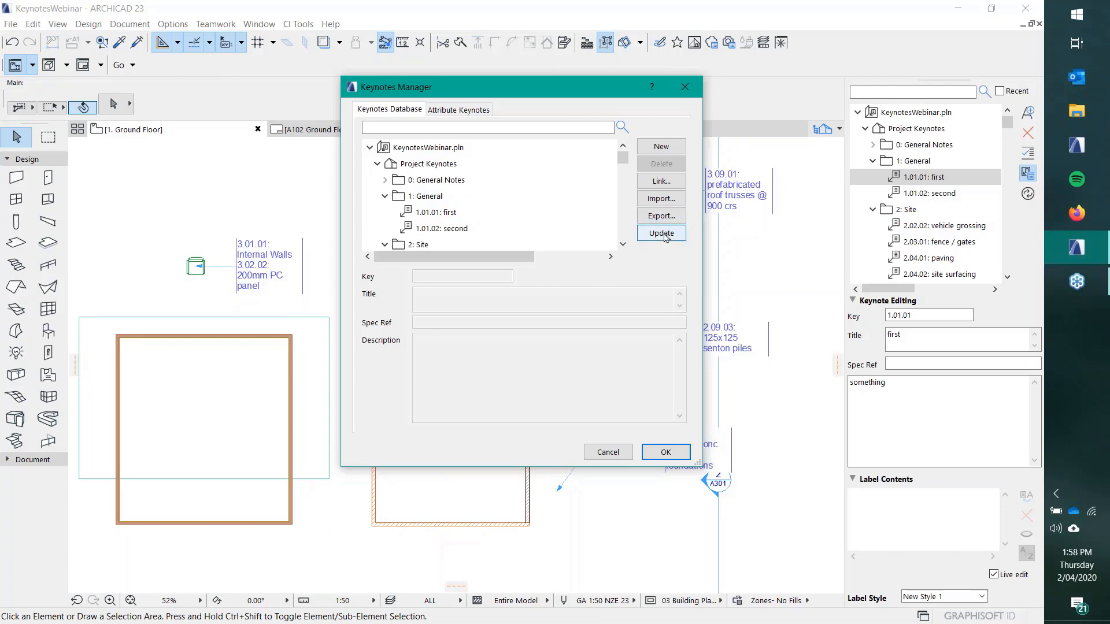
left_click(662, 182)
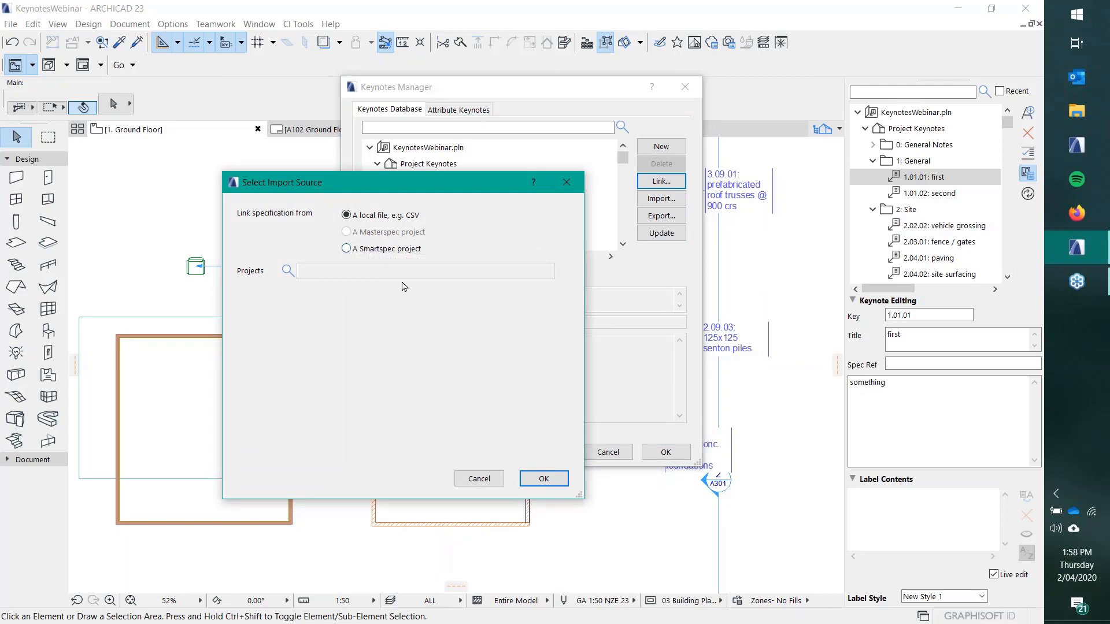
left_click(477, 479)
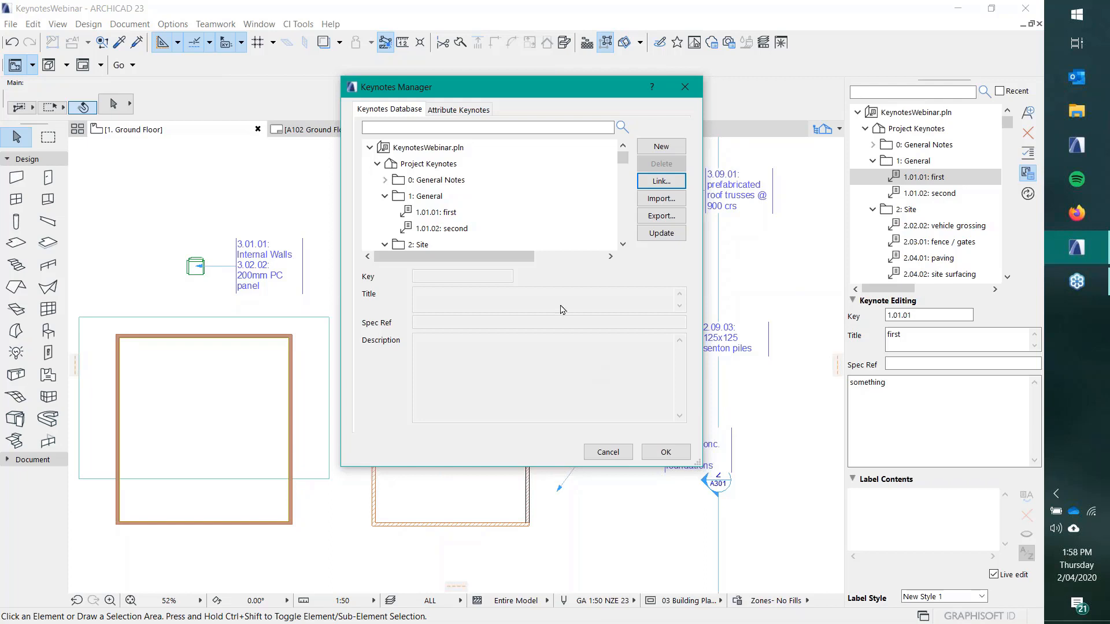
left_click(666, 452)
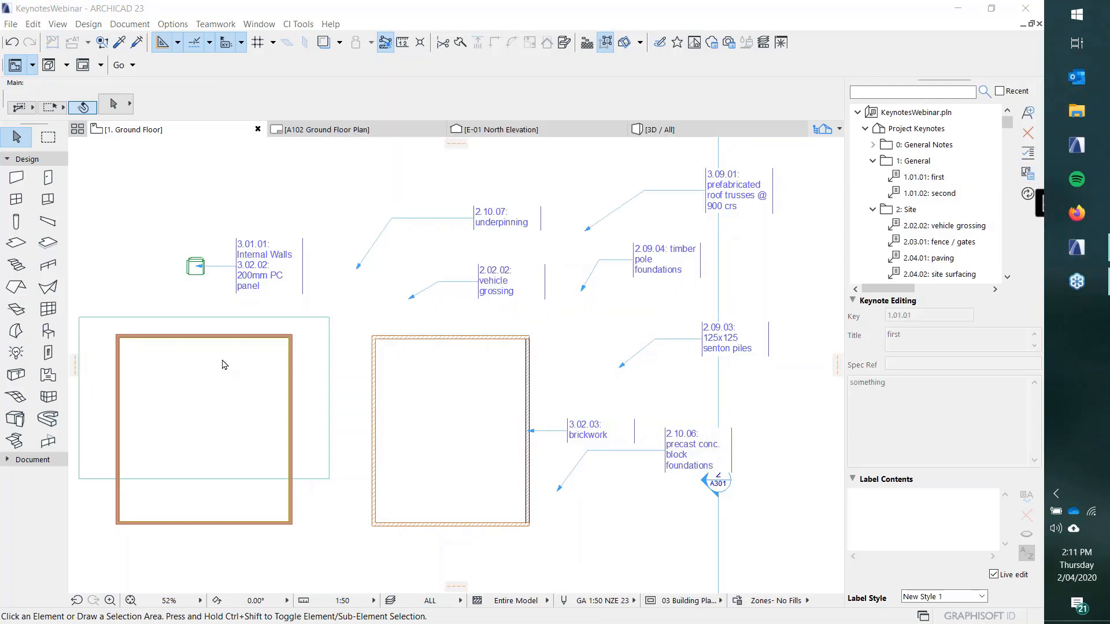